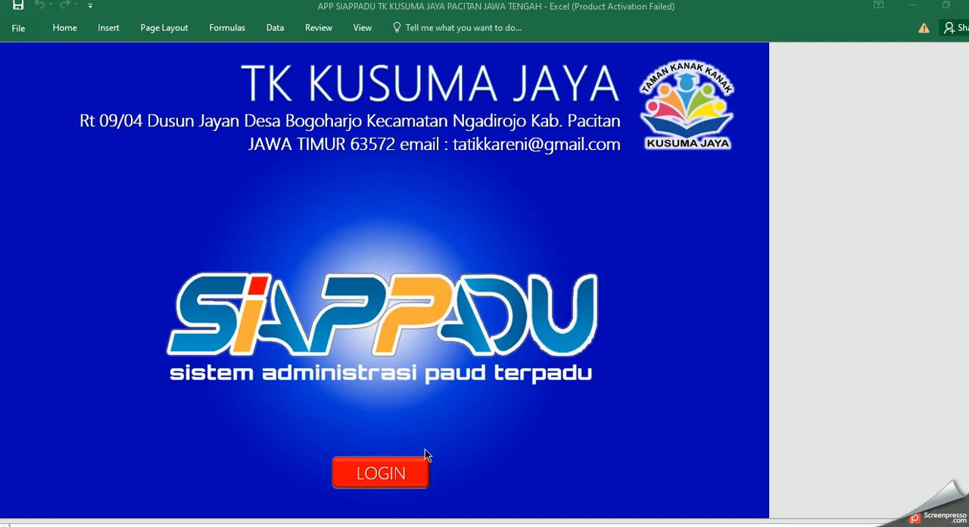
Step: Open the SIAPPADU login page, check the operator and institution name fields, and enter the dashboard
left_click(448, 418)
left_click(372, 481)
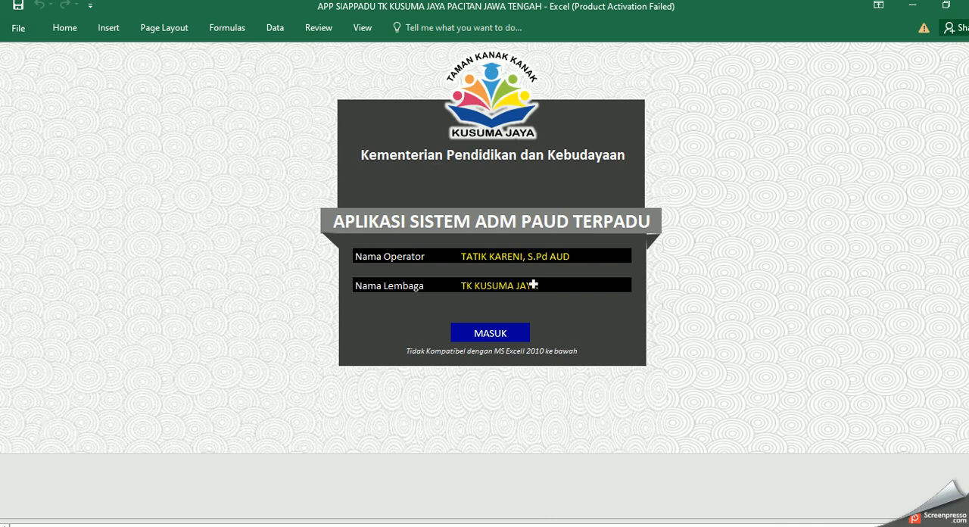
left_click(473, 257)
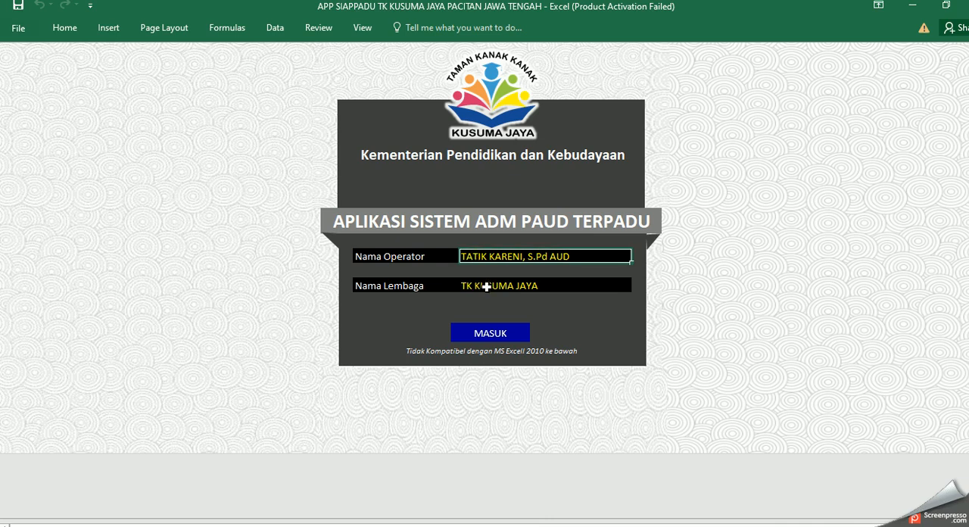
left_click(486, 286)
left_click(488, 256)
double_click(567, 259)
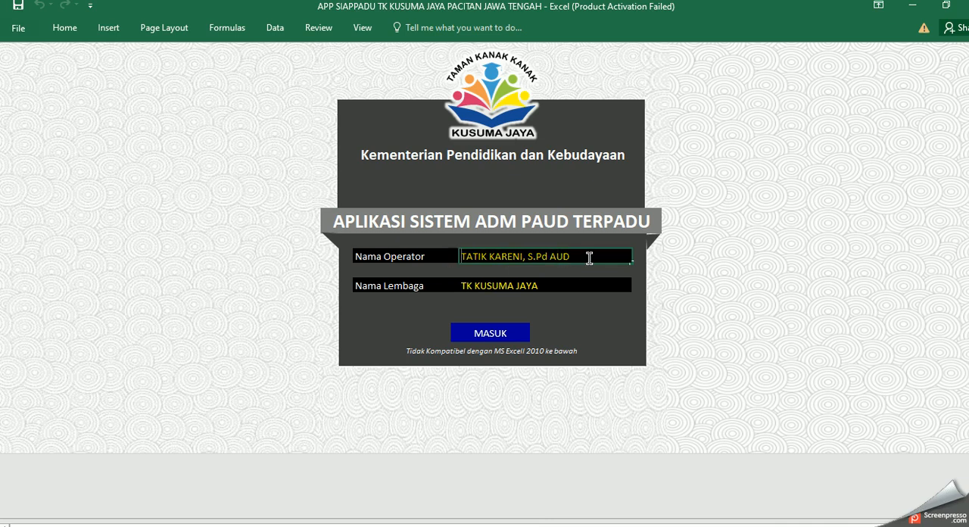
left_click(569, 283)
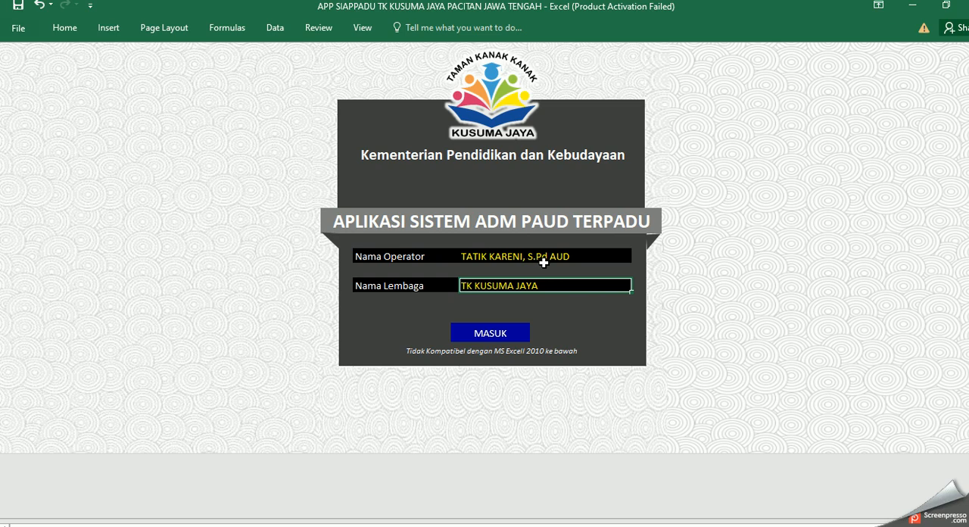
left_click(494, 337)
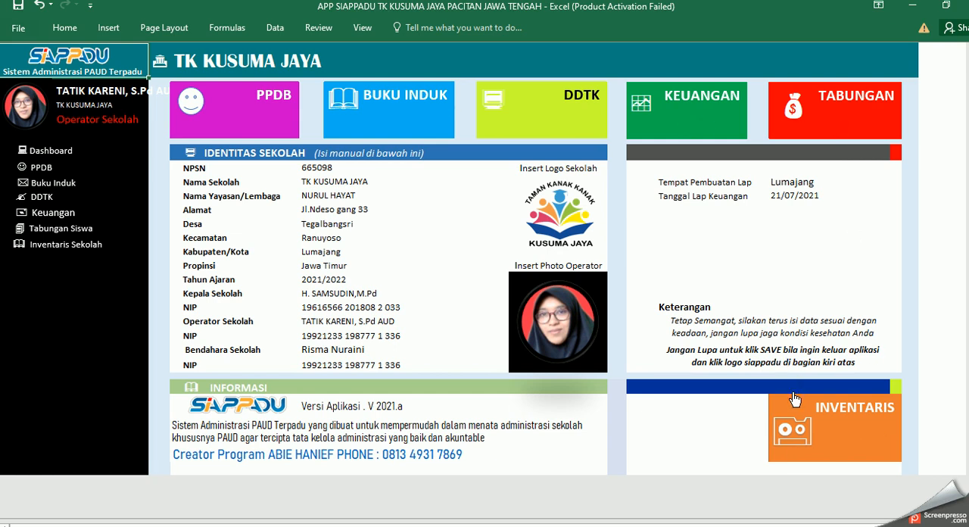
Step: Examine the school identity fields from NPSN to the treasurer's NIP, plus the report place and date
left_click(322, 168)
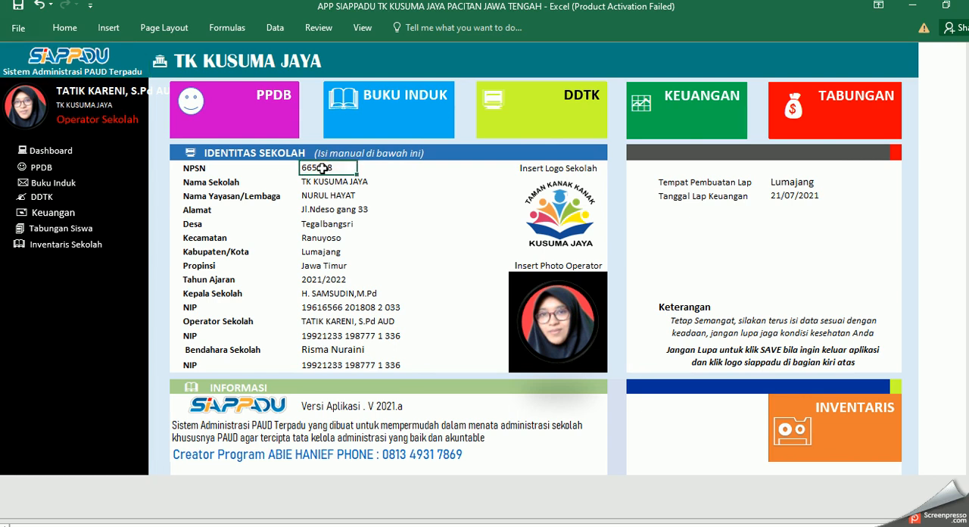
key("Down")
key("Down")
key("Down")
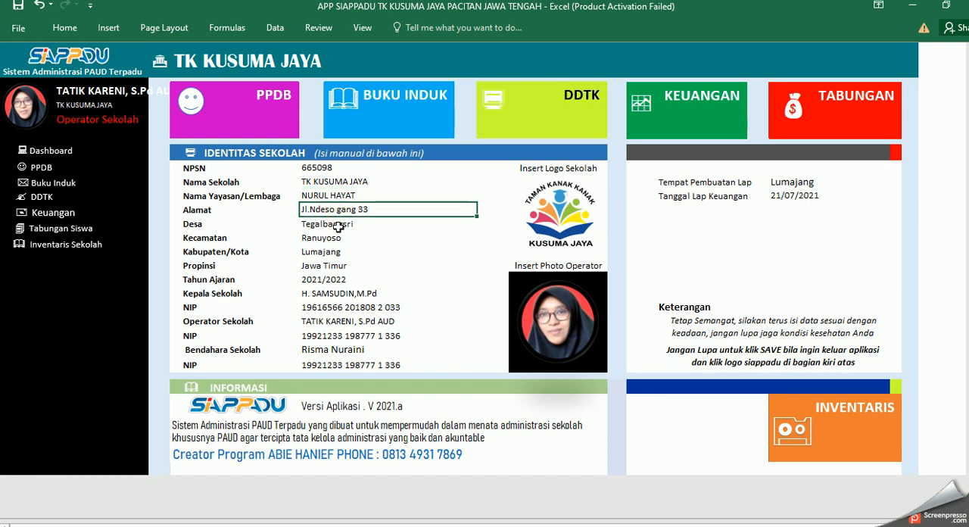
key("Down")
key("Down")
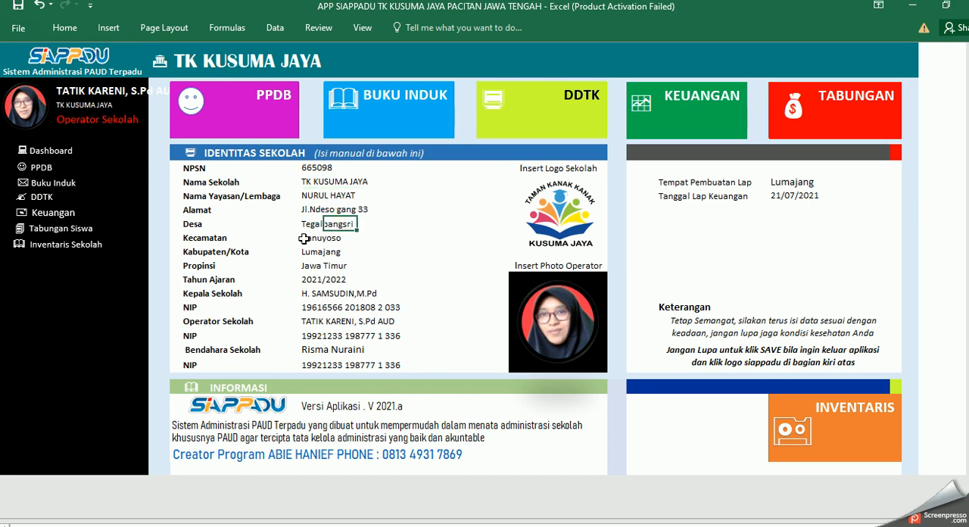
key("Down")
key("Down")
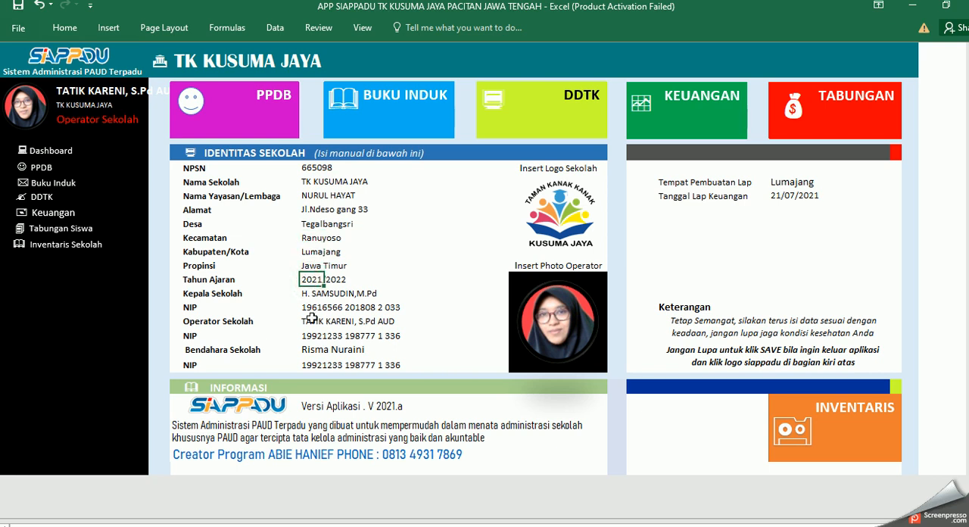
left_click(310, 297)
left_click(310, 307)
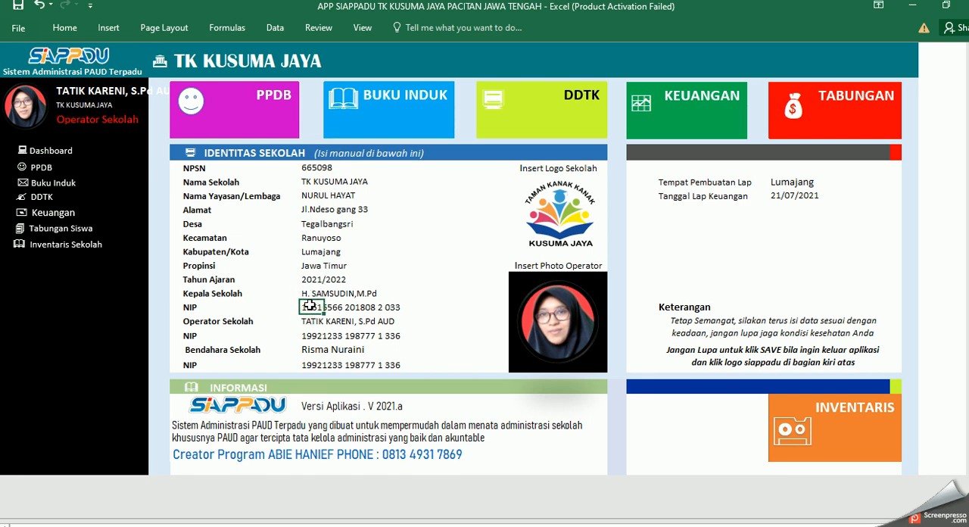
left_click(309, 322)
left_click(304, 335)
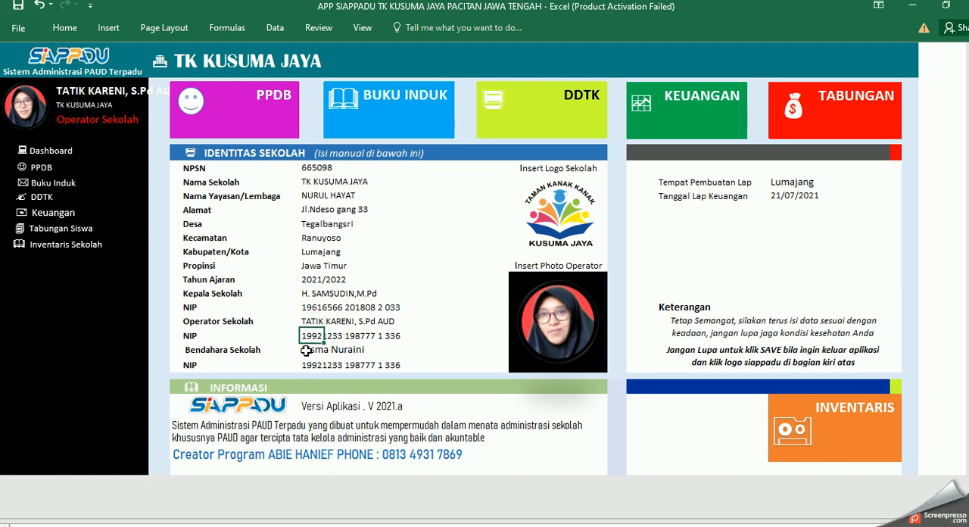
left_click(305, 350)
left_click(308, 366)
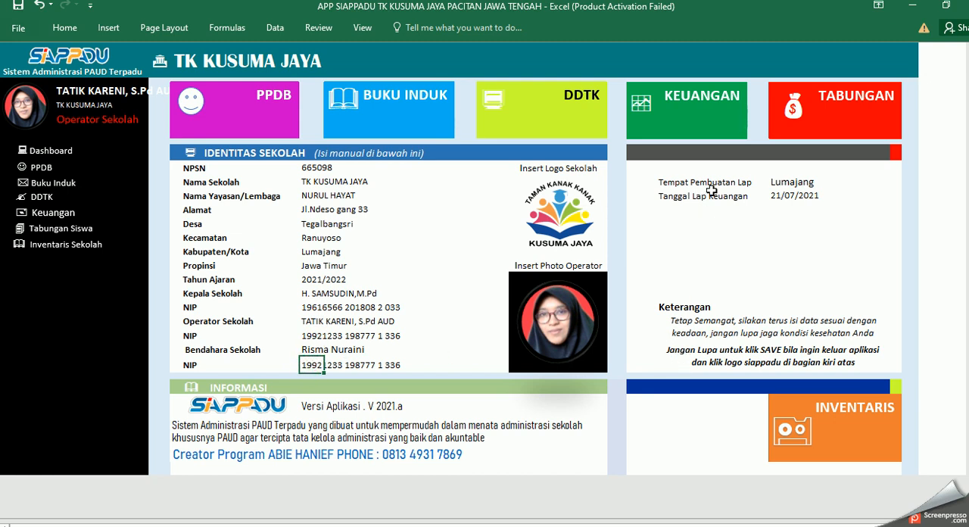
left_click(782, 184)
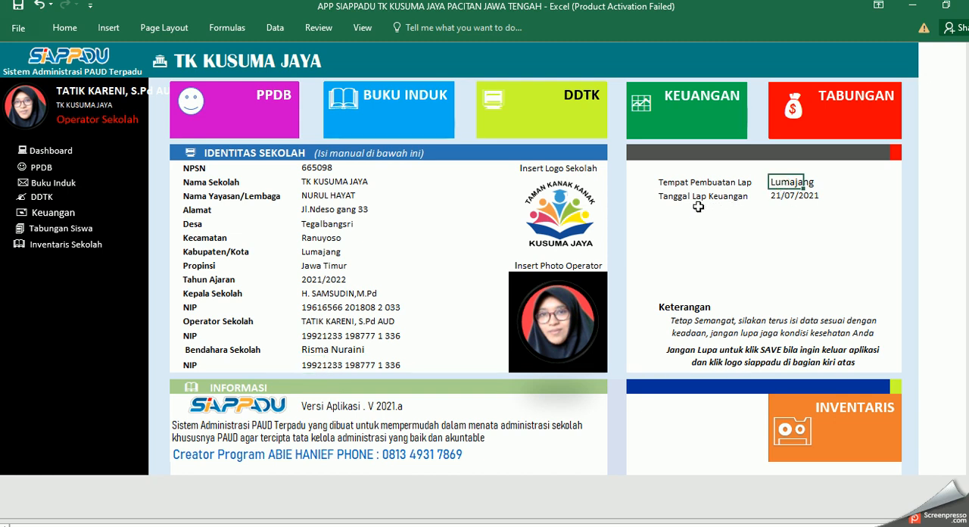
left_click(780, 197)
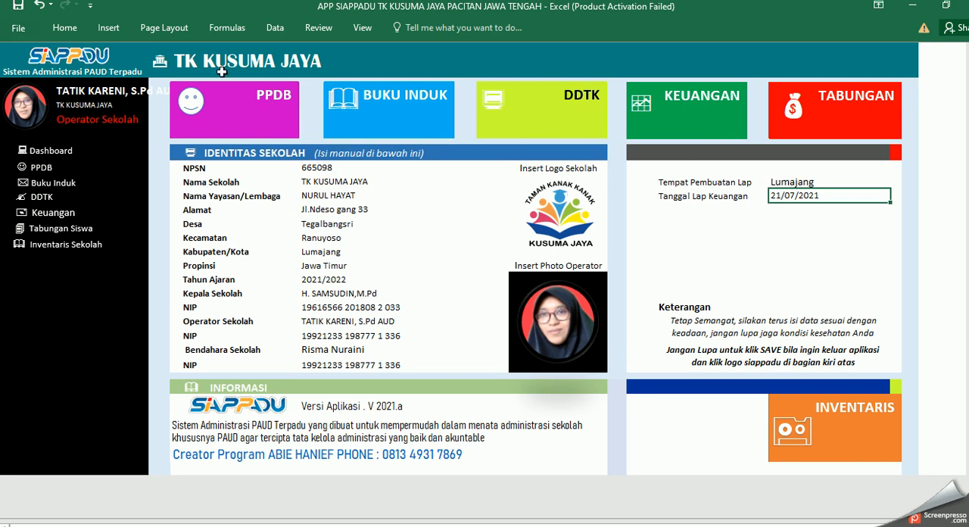
Step: Open the PPDB age check for prospective students and set the PPDB date to 01/07/2022
left_click(242, 125)
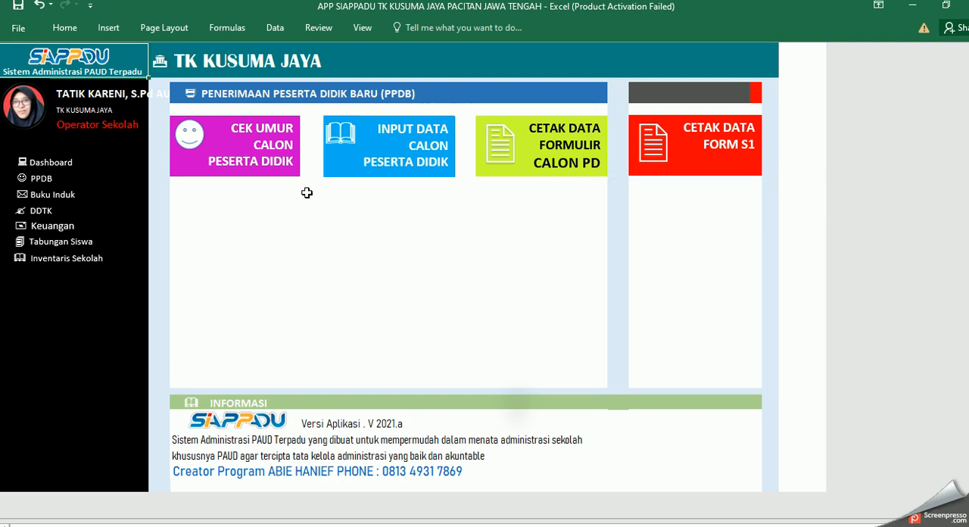
left_click(276, 155)
left_click(344, 137)
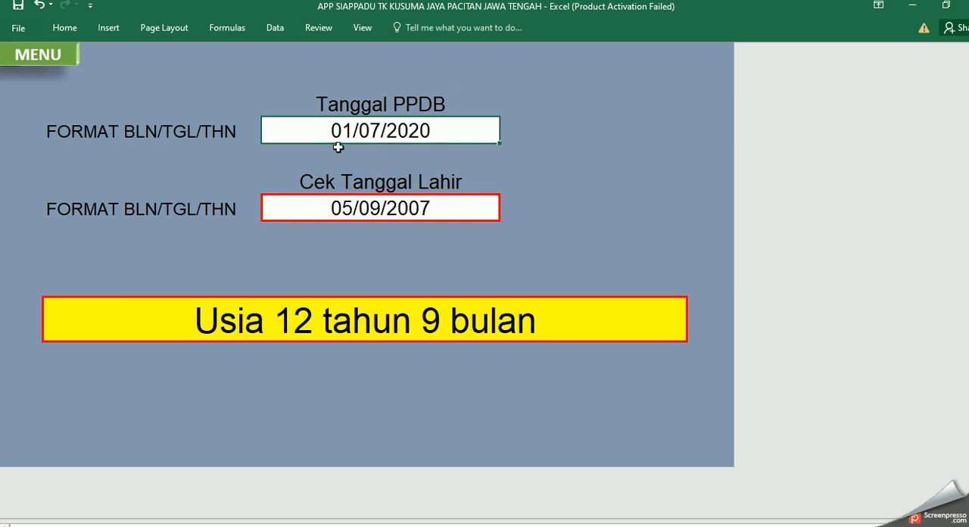
left_click(370, 209)
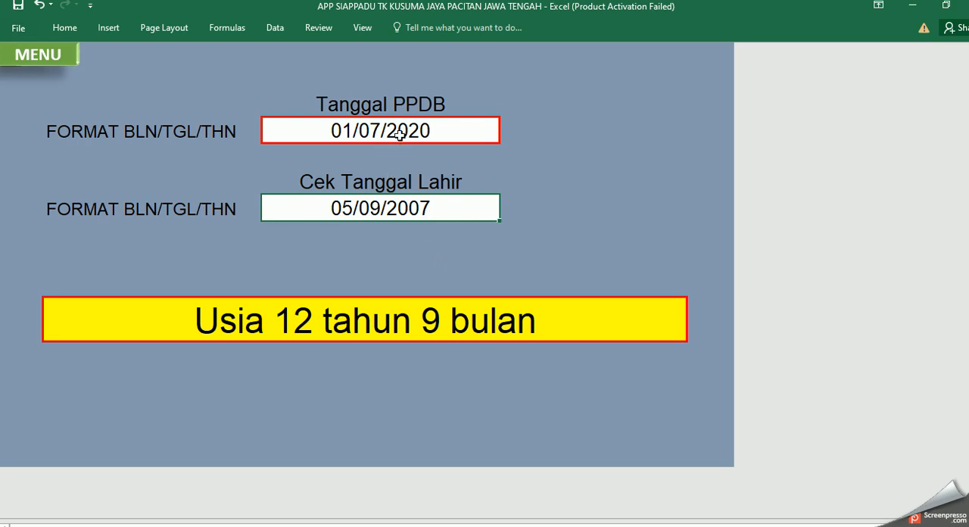
double_click(423, 133)
left_click_drag(422, 132, 430, 132)
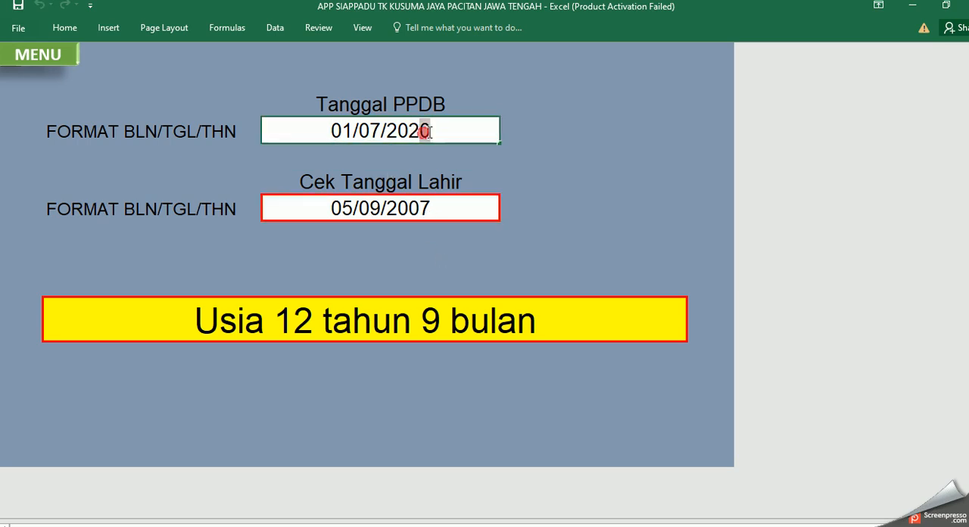
type("2")
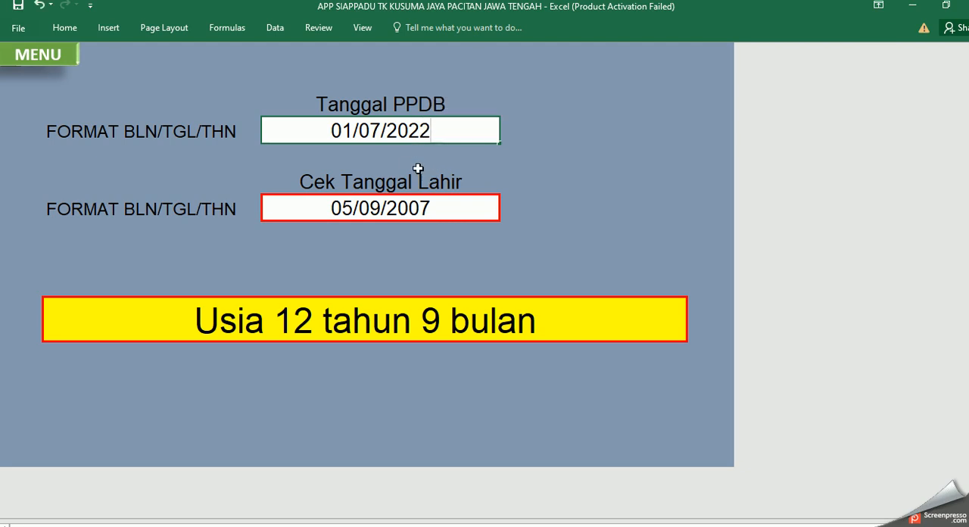
key("Return")
Step: Replace the date of birth in the age check with the prospective student's birth date, in month/day/year format
left_click(406, 209)
double_click(342, 211)
left_click_drag(343, 209, 349, 208)
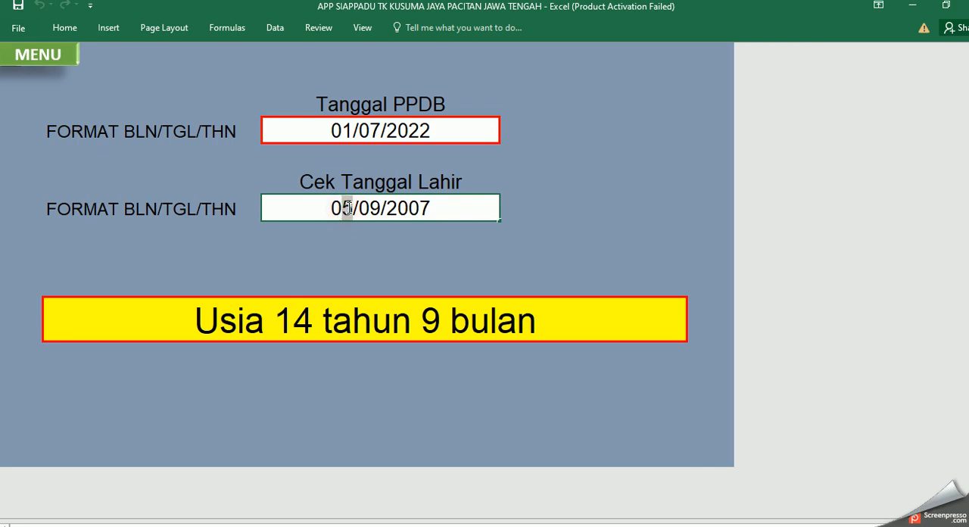
type("7")
left_click(360, 208)
left_click_drag(360, 208, 427, 208)
type("10/2014")
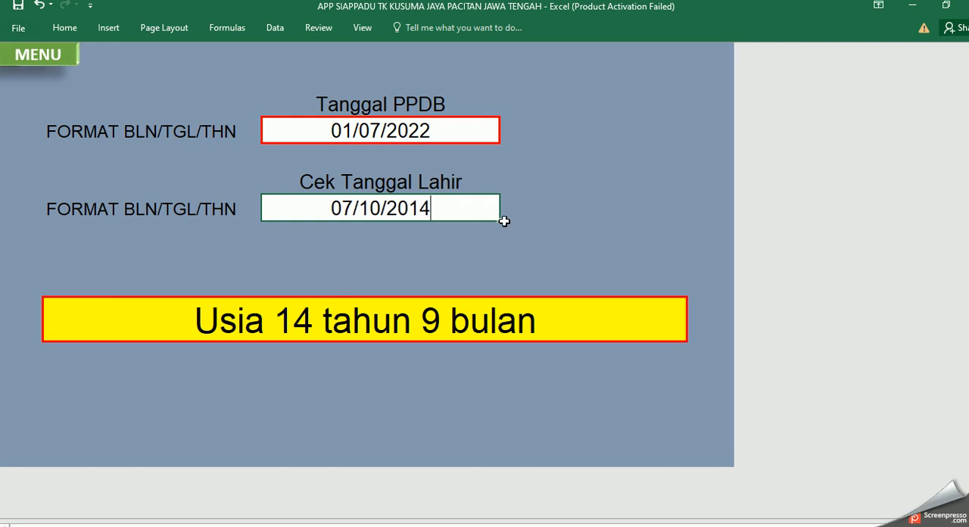
left_click(402, 243)
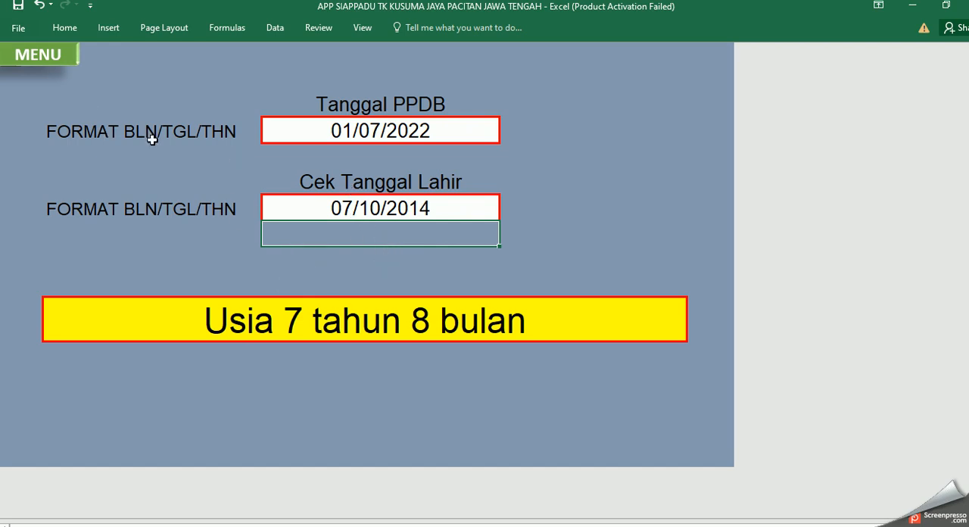
Step: Open the prospective student data input sheet and examine its columns from registration date to NIK and the school details
left_click(57, 62)
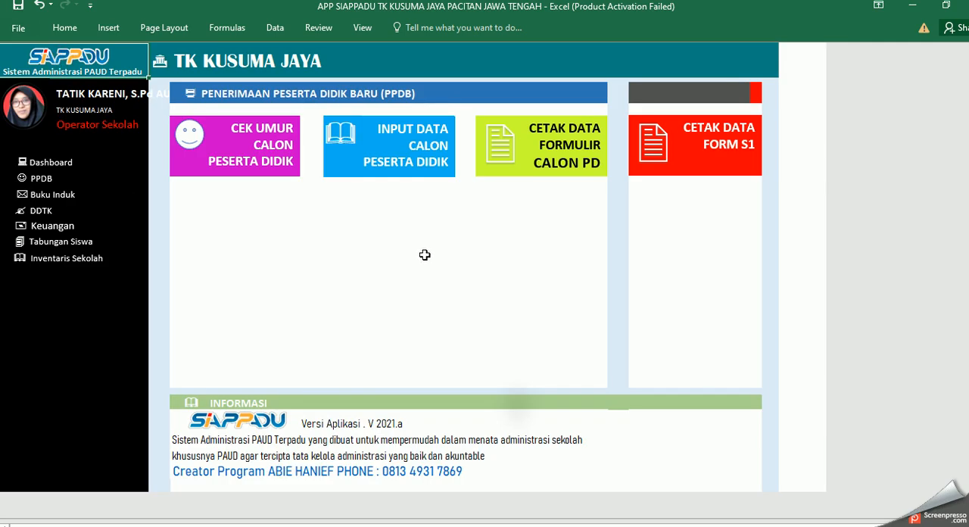
left_click(422, 157)
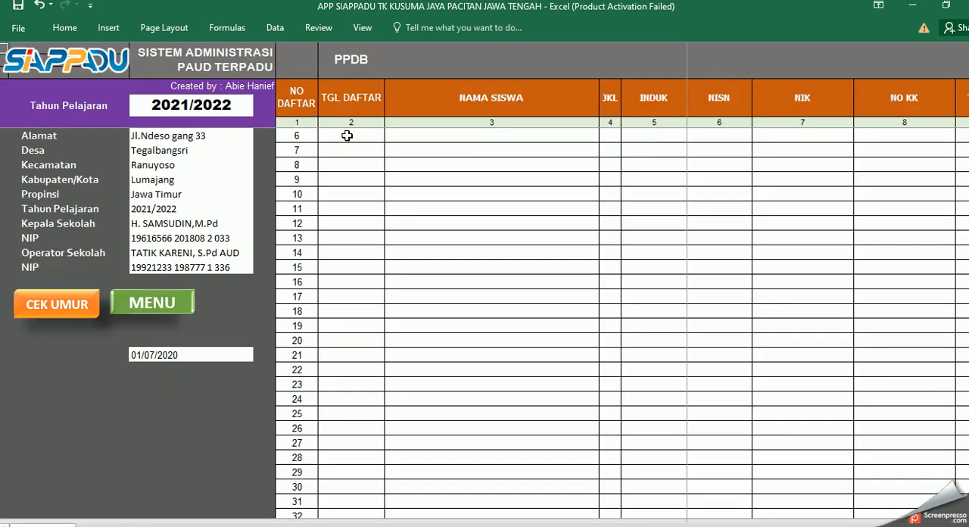
left_click(349, 137)
left_click(453, 132)
left_click(606, 135)
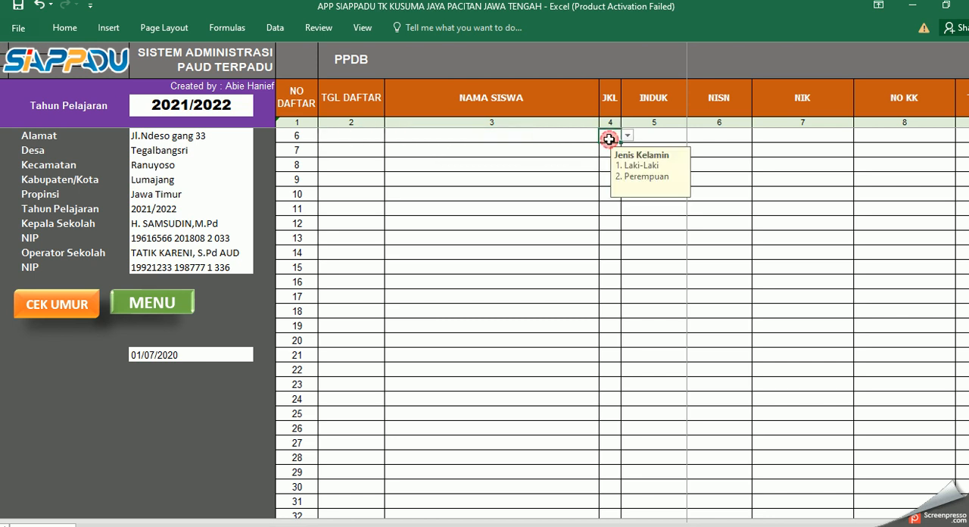
left_click(664, 135)
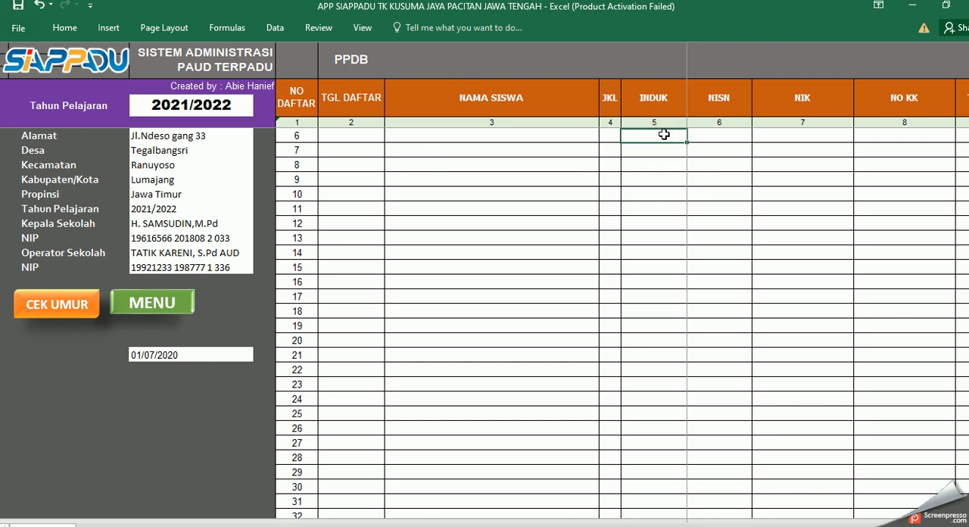
left_click(729, 136)
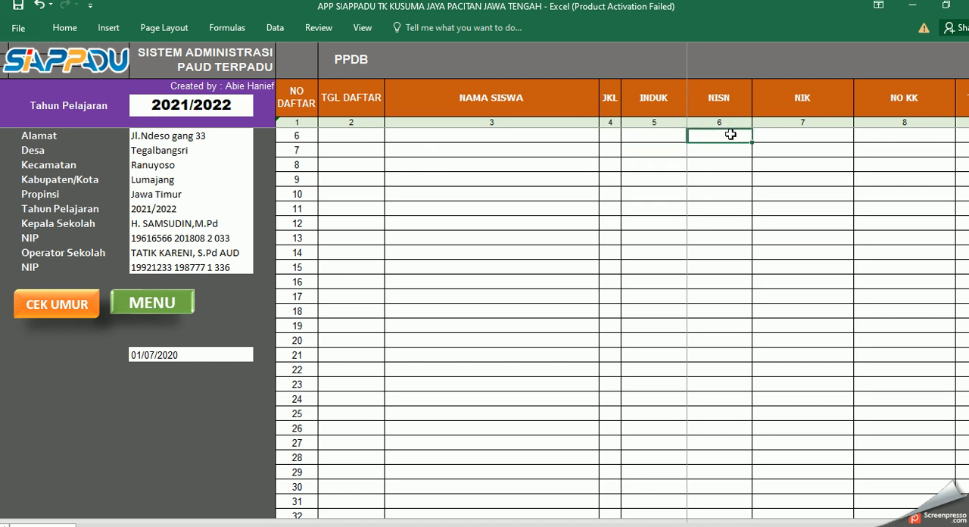
left_click_drag(730, 136, 733, 281)
left_click(723, 150)
left_click(723, 135)
left_click_drag(723, 133, 735, 315)
left_click(709, 222)
left_click(794, 137)
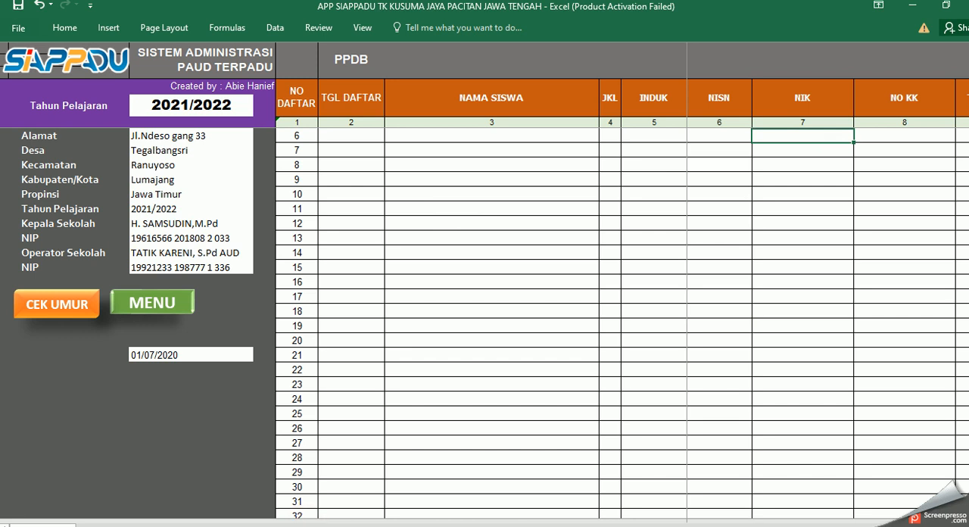
mouse_move(34, 523)
left_mouse_down()
mouse_move(742, 524)
mouse_move(45, 523)
left_mouse_up()
left_click(178, 137)
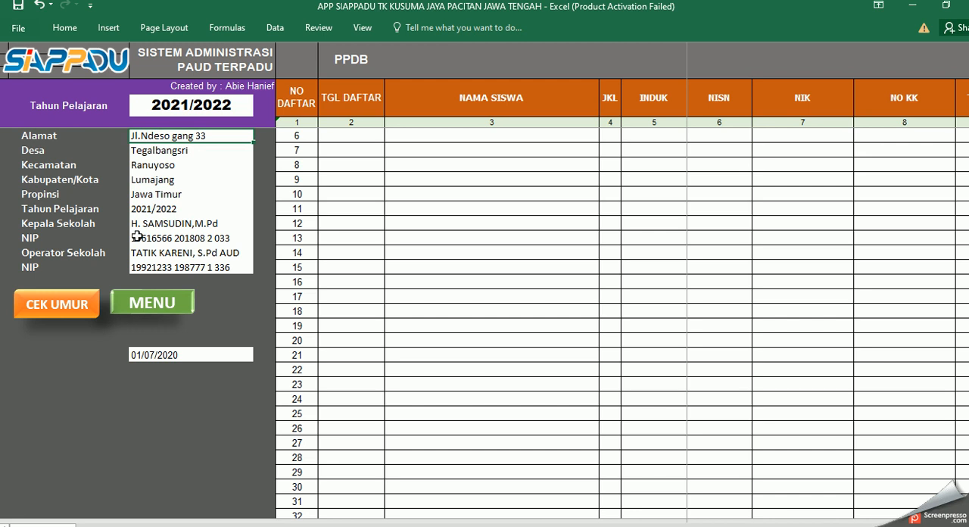
Step: Open the printable registration form for prospective students and examine its personal and parent data sections
left_click(160, 307)
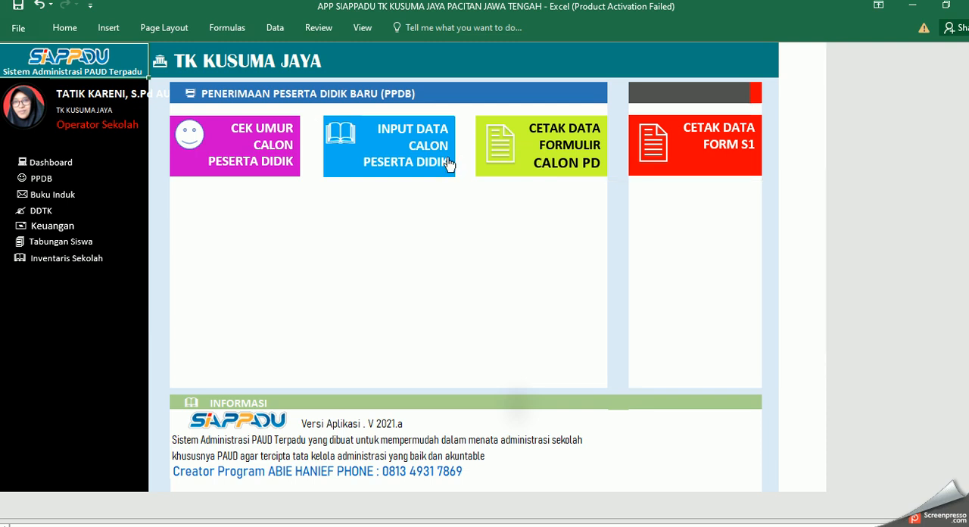
left_click(566, 159)
left_click(566, 159)
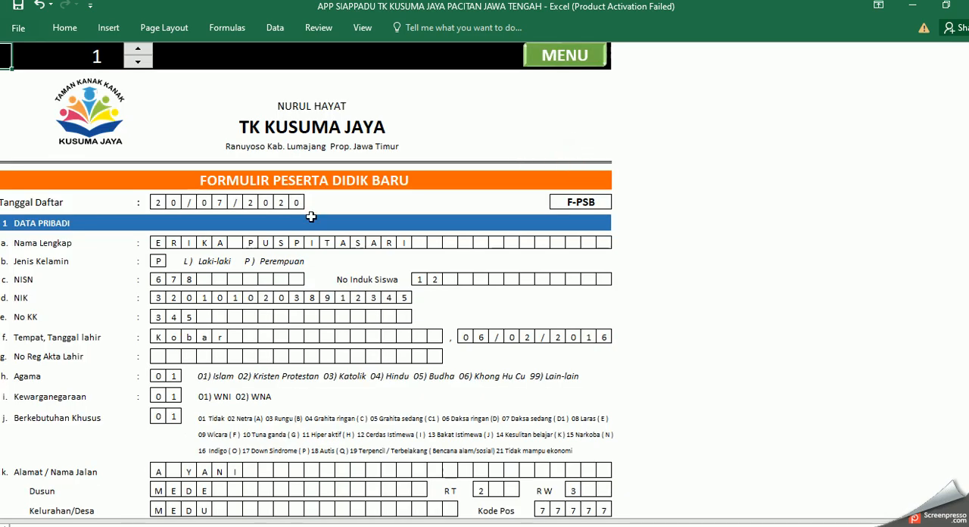
scroll(310, 217, "down", 9)
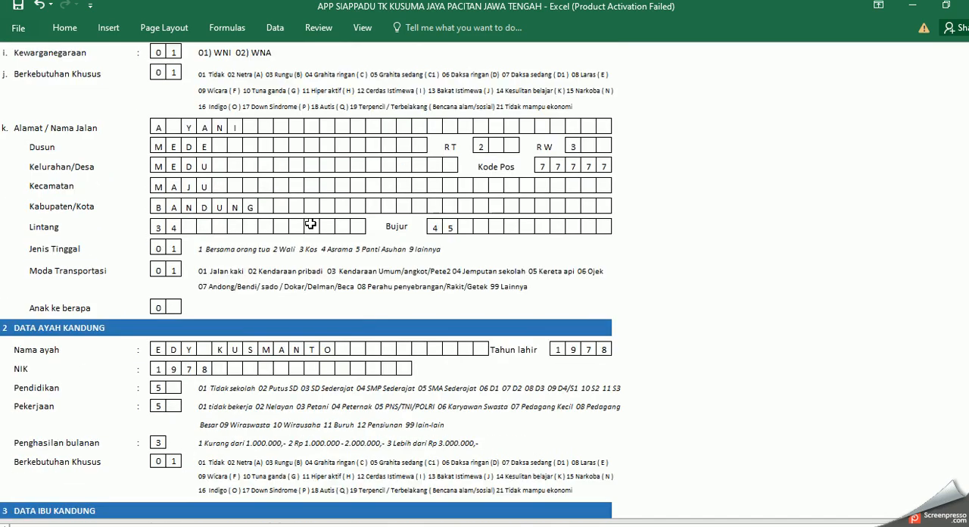
scroll(307, 229, "down", 5)
scroll(304, 233, "up", 15)
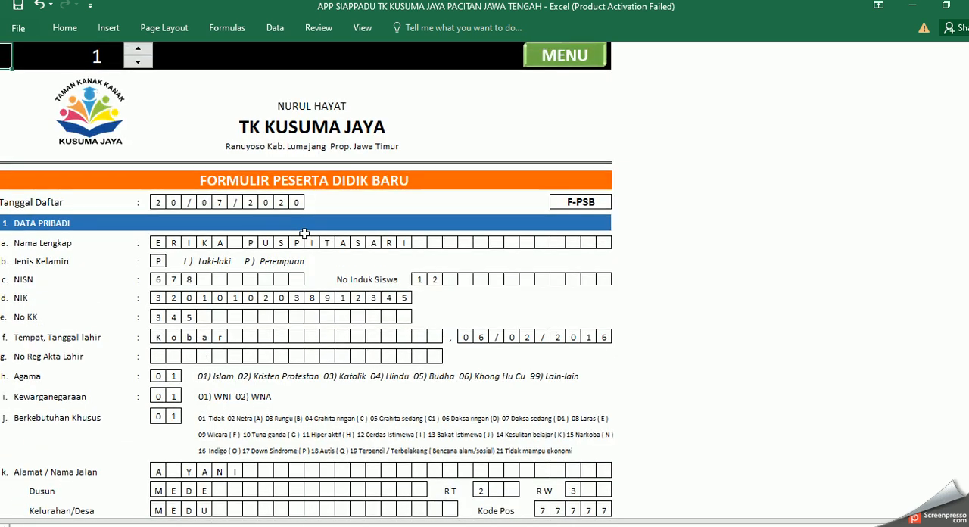
Step: Revisit the prospective student data input sheet and examine the printable registration form down to the student origin and parent signature sections
left_click(564, 56)
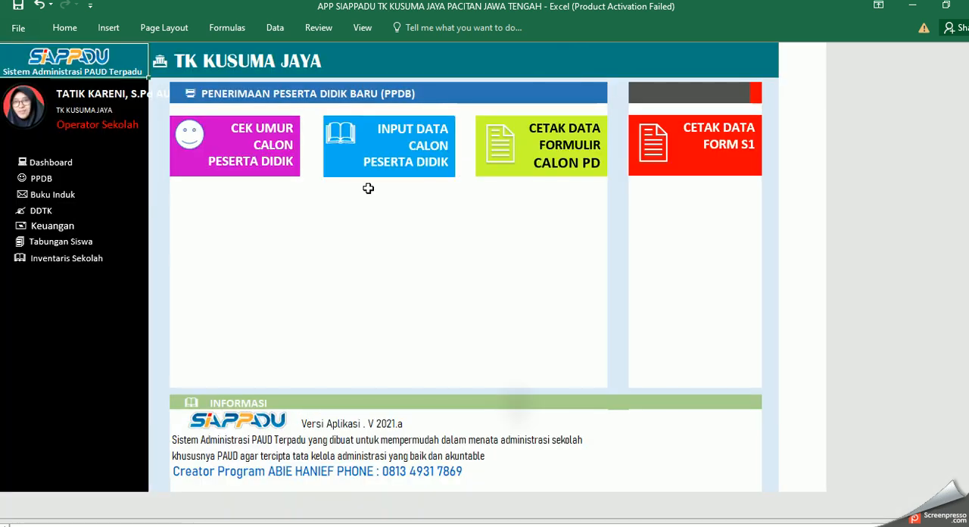
left_click(384, 155)
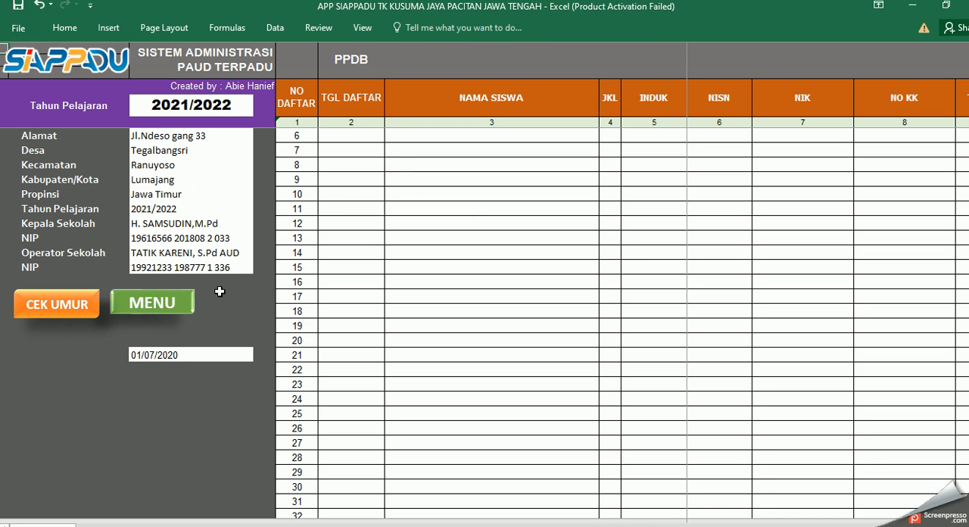
left_click(156, 303)
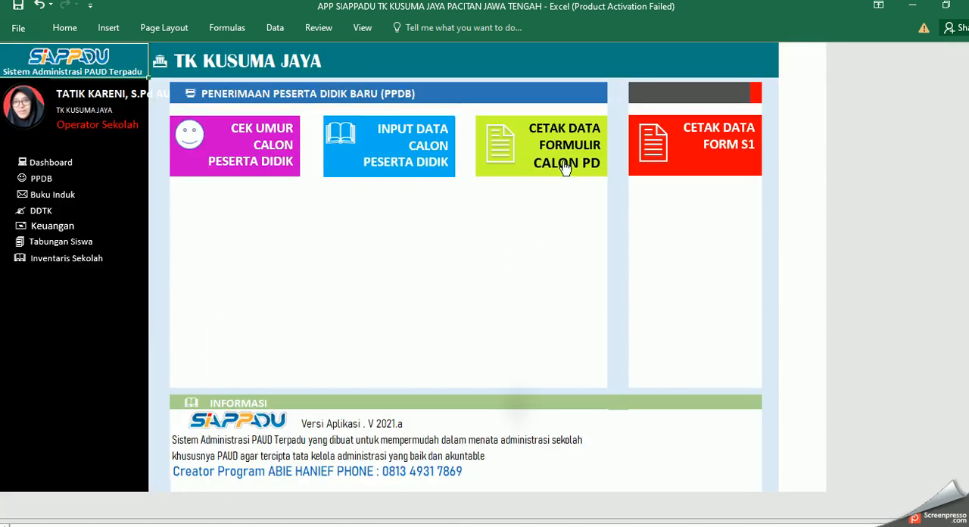
left_click(564, 166)
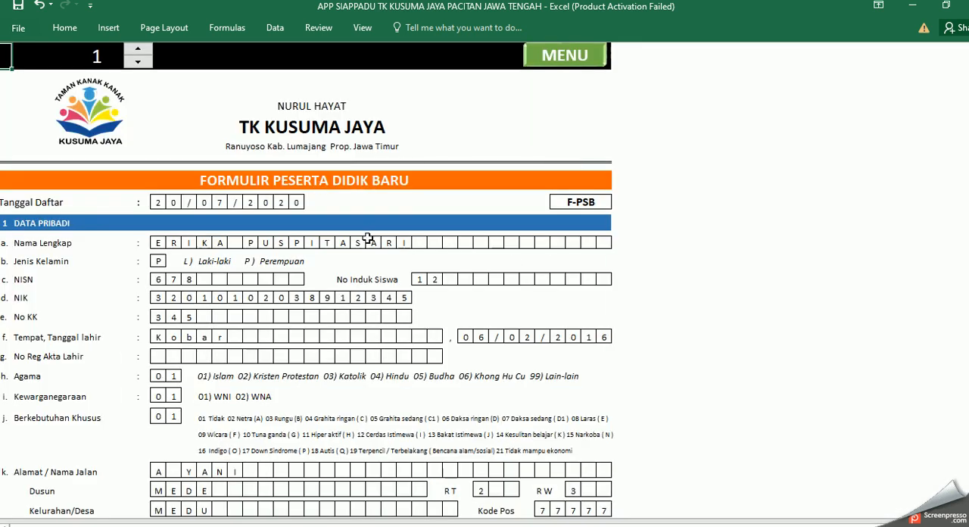
scroll(369, 271, "down", 13)
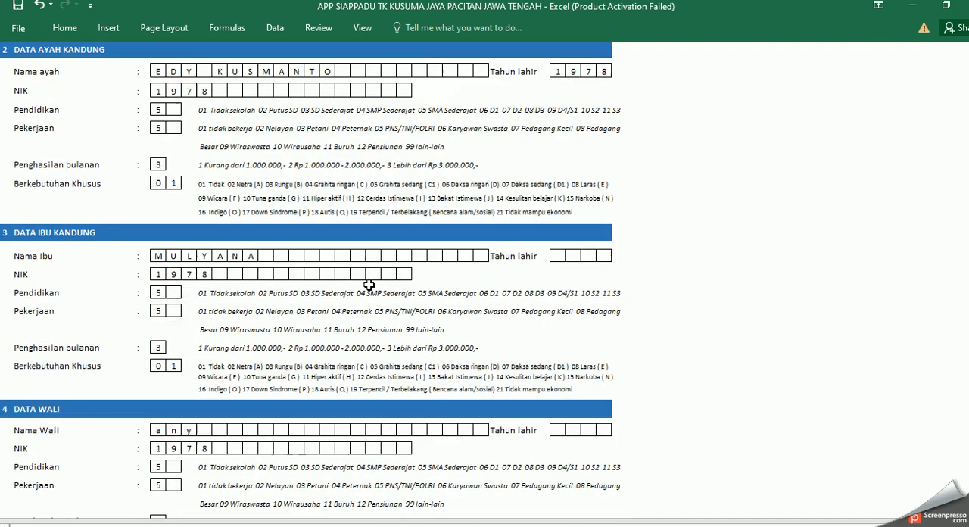
scroll(369, 286, "down", 12)
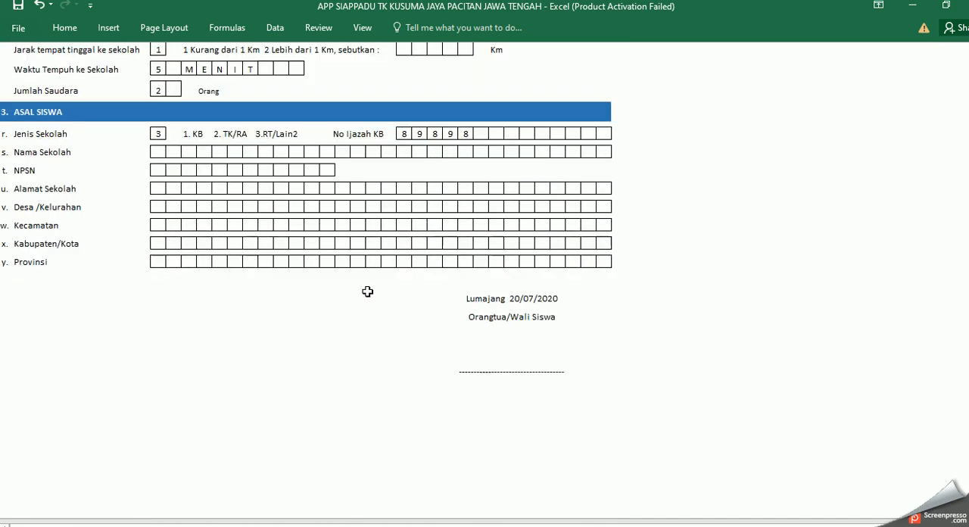
scroll(367, 291, "up", 20)
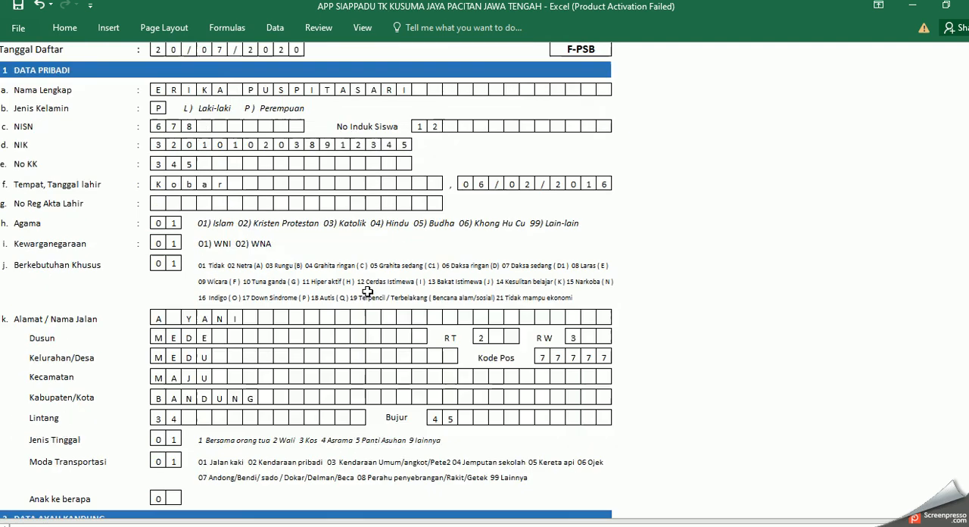
left_click(560, 59)
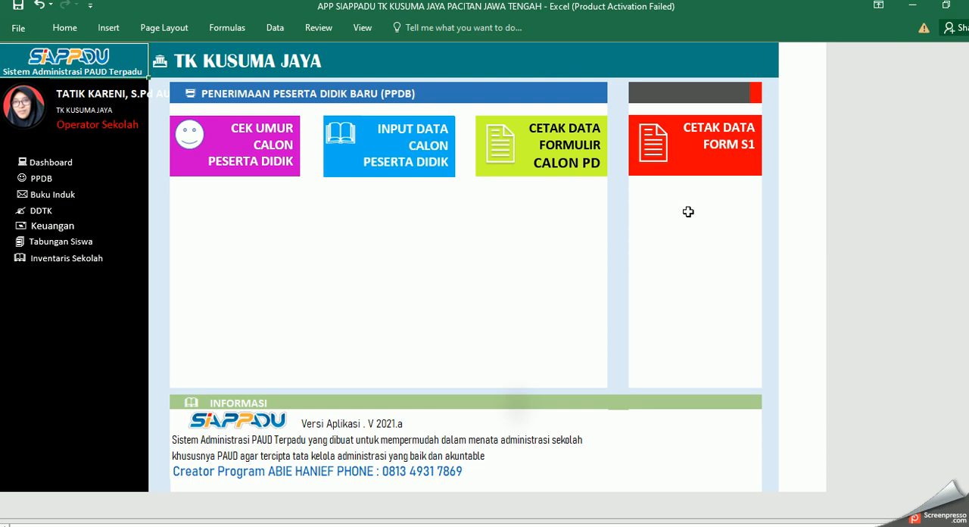
Step: Open the Form S1 printout and look through its list of prospective students, ages and eligibility remarks
left_click(715, 152)
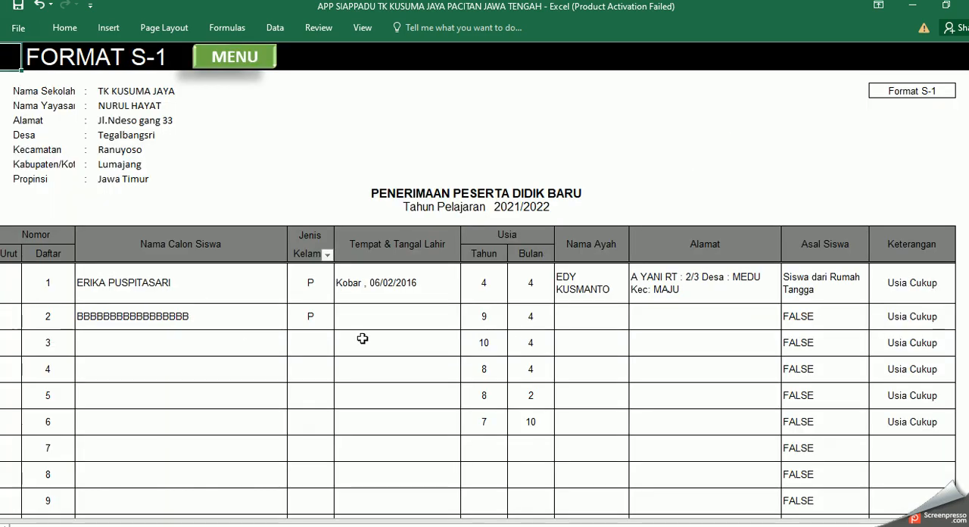
scroll(362, 338, "down", 5)
scroll(362, 338, "up", 5)
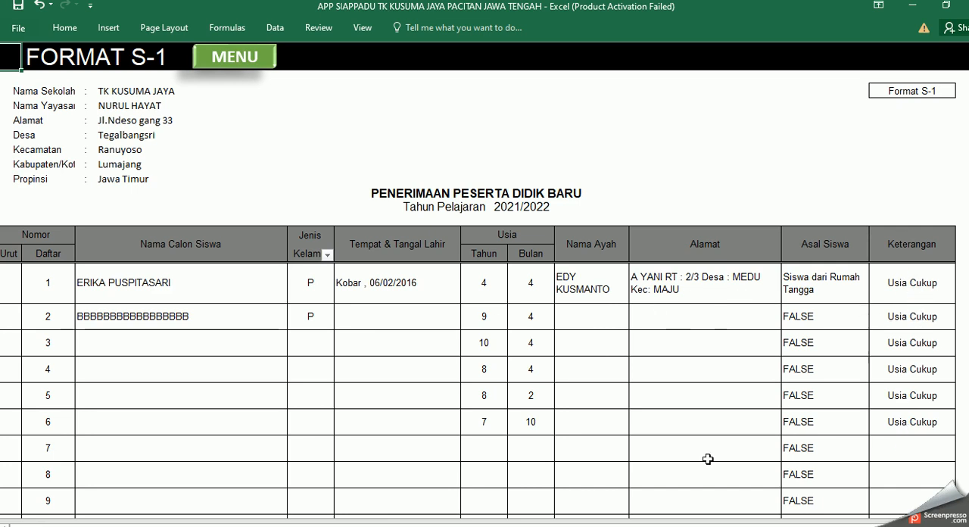
left_click(244, 61)
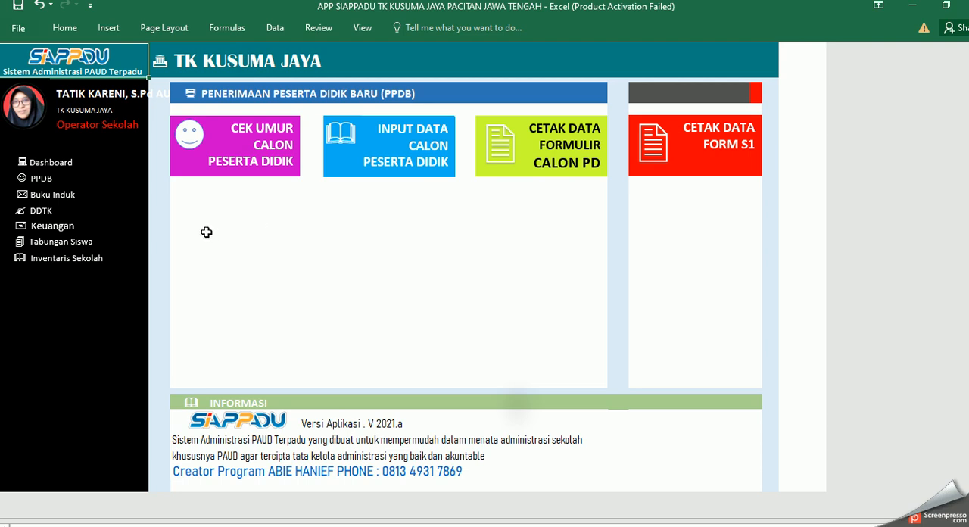
Step: Open the Buku Induk section from the dashboard and view its student data input sheet
left_click(67, 166)
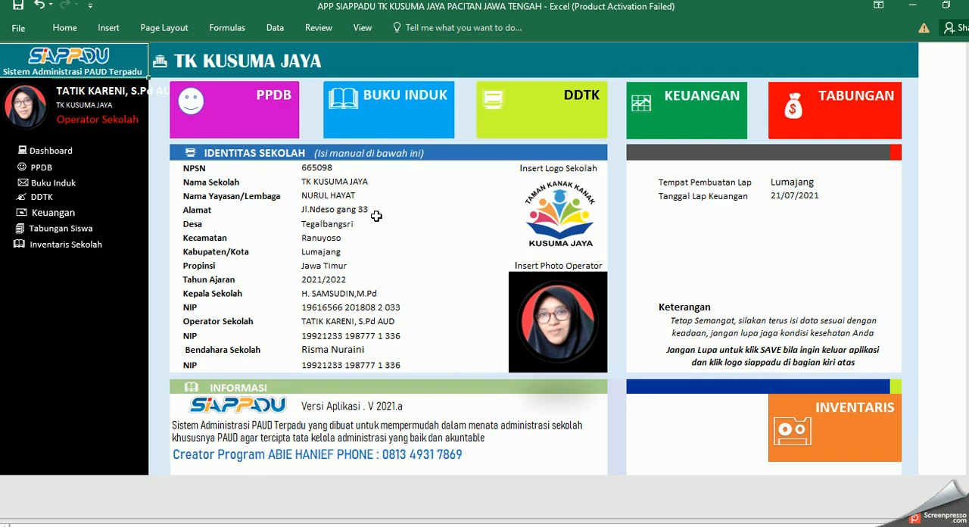
left_click(381, 125)
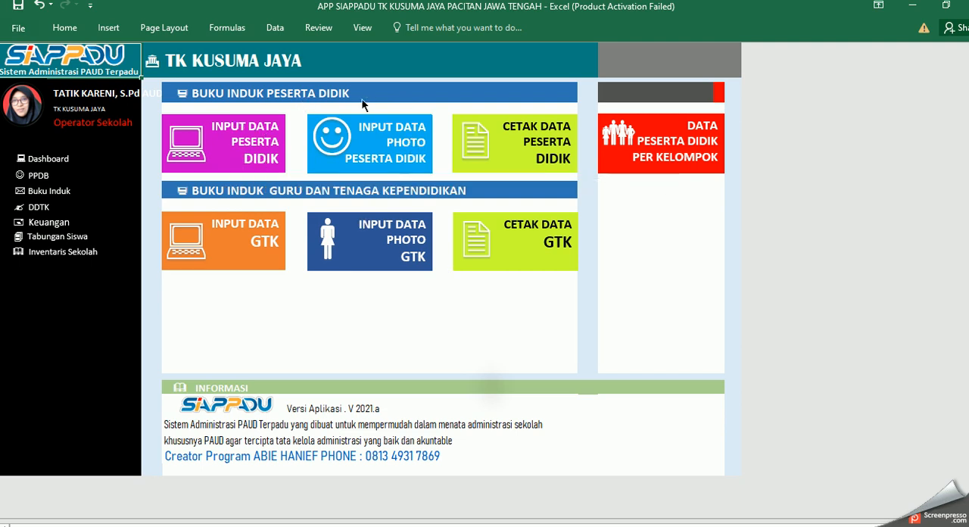
left_click(253, 152)
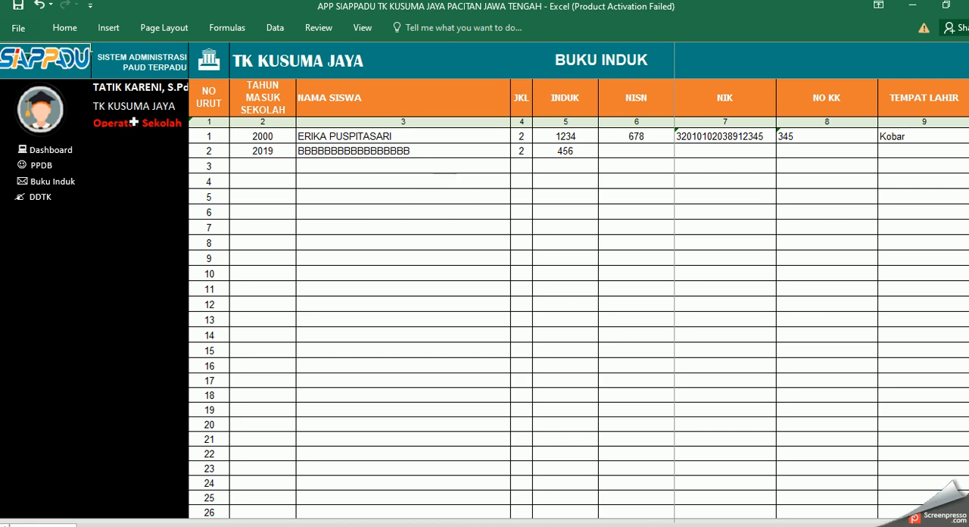
Step: Copy the first prospective student's name from the PPDB data input sheet
left_click(44, 166)
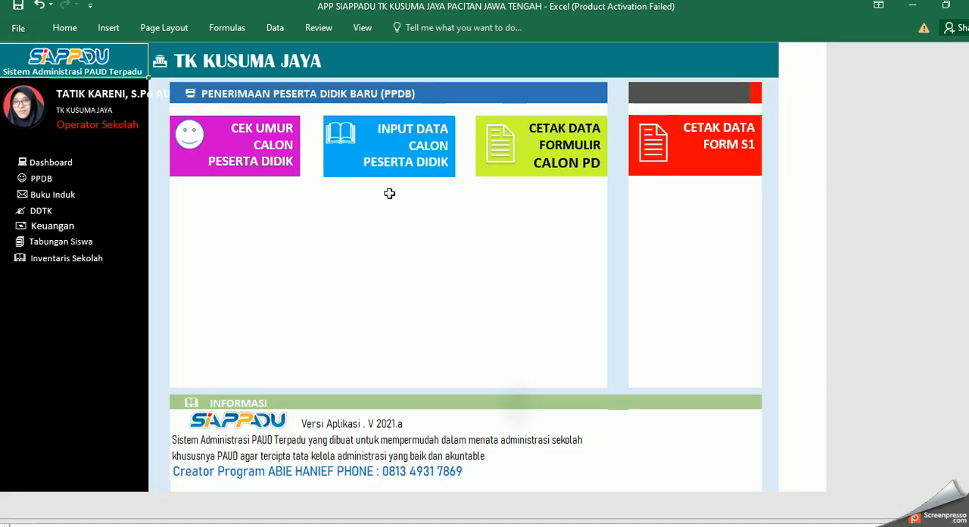
left_click(413, 161)
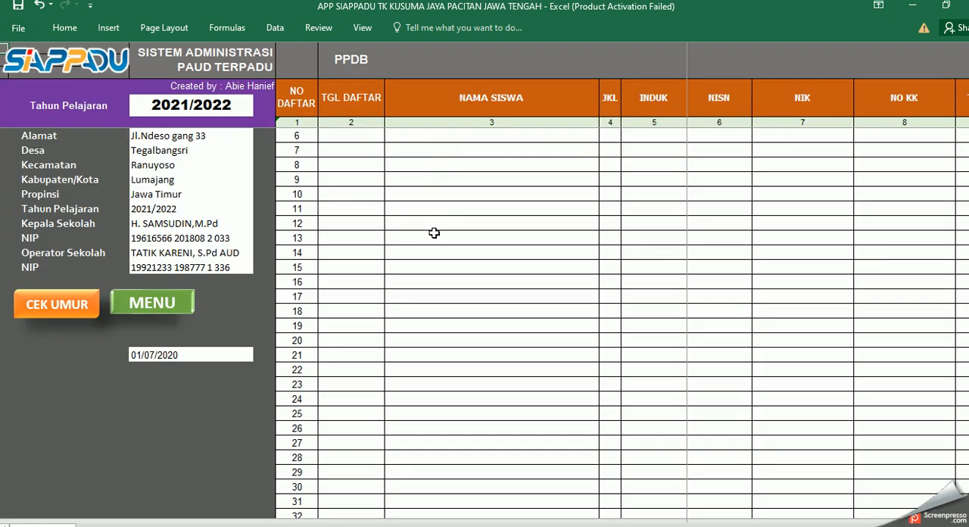
scroll(457, 222, "up", 2)
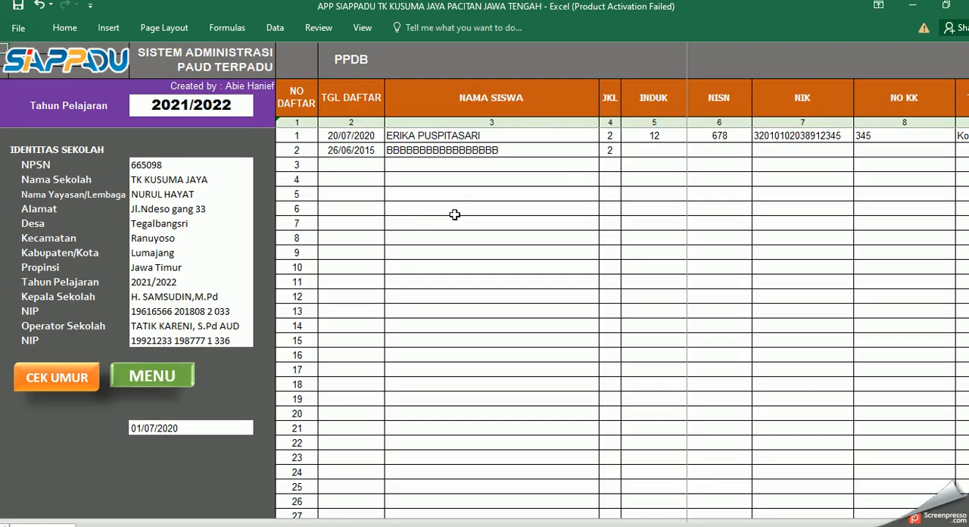
left_click(436, 136)
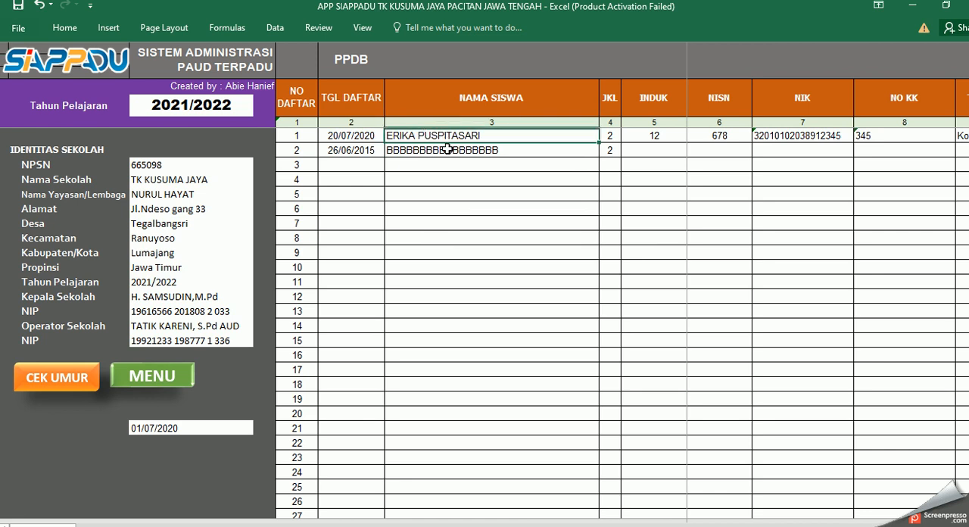
key("ctrl+c")
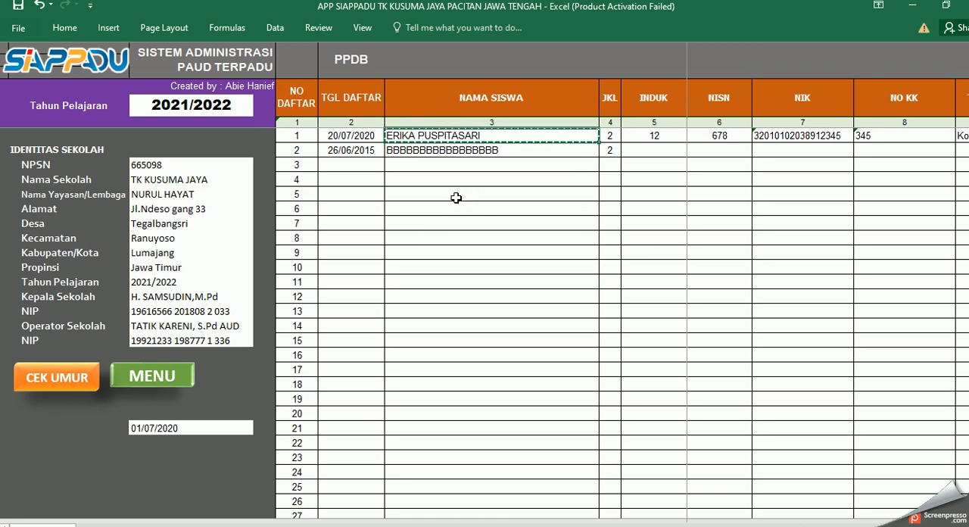
left_click(171, 378)
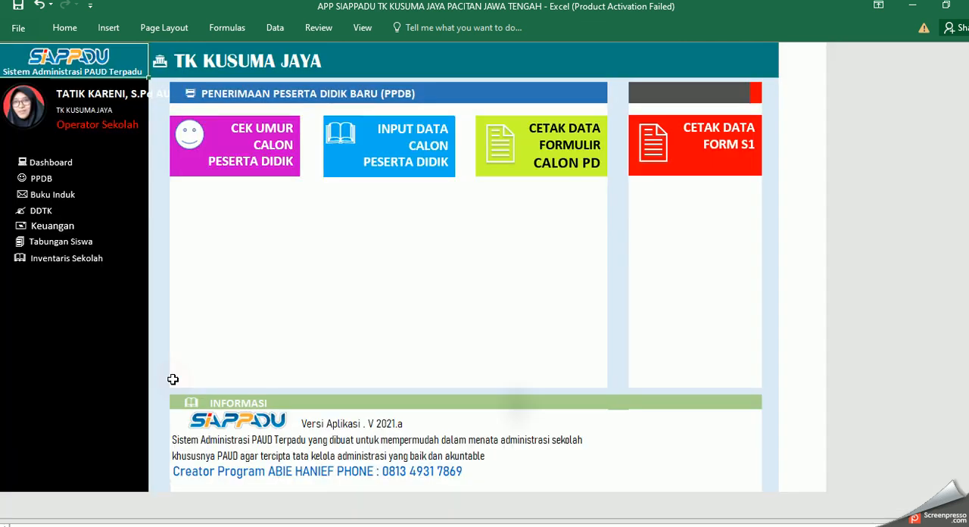
Step: Paste the copied student name into row 3 of the Nama Siswa column in the Buku Induk student data sheet
left_click(53, 197)
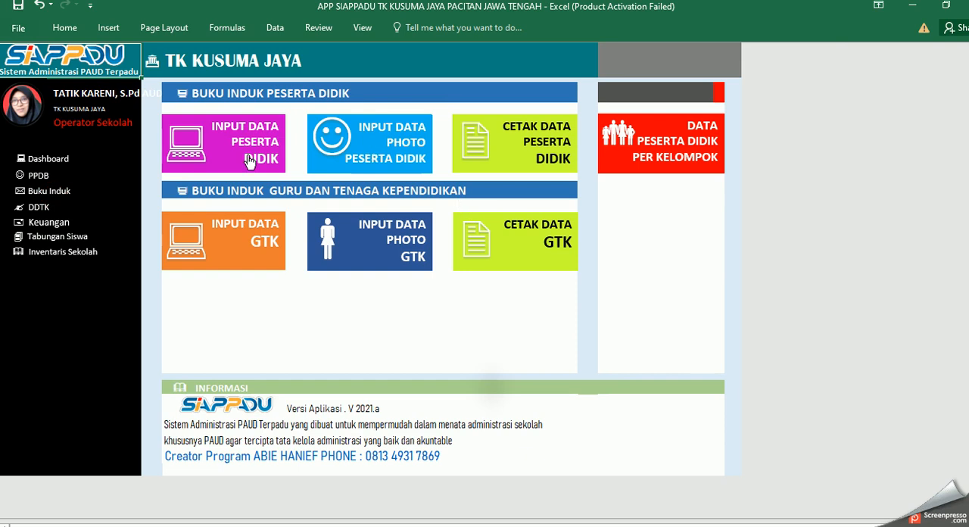
left_click(277, 154)
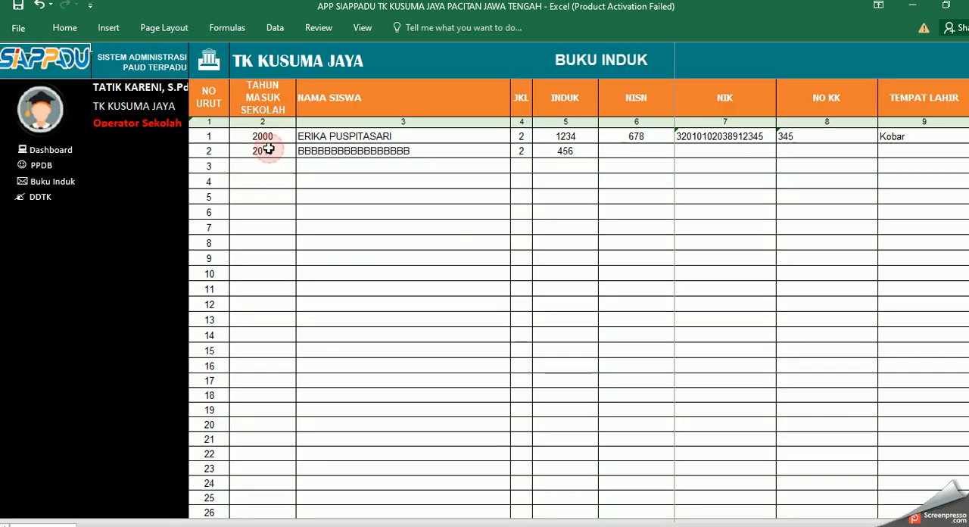
left_click(371, 169)
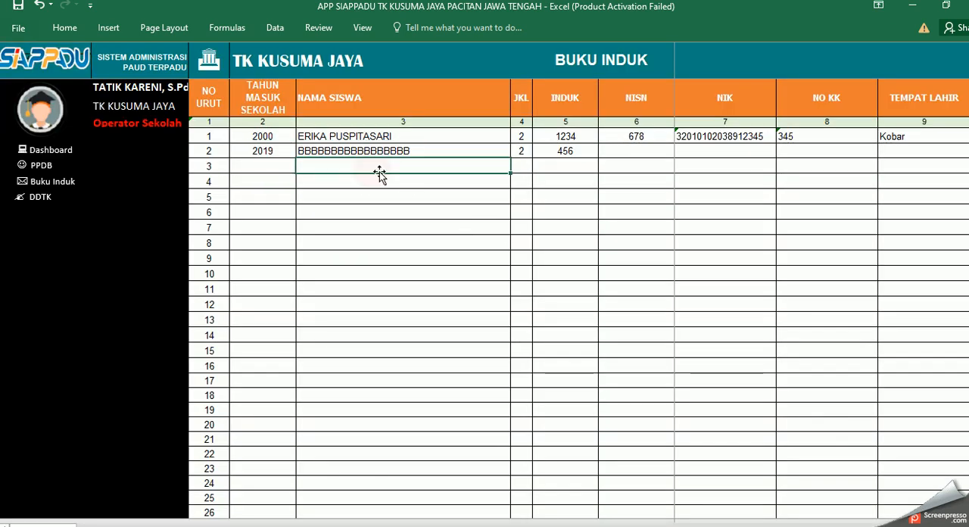
key("ctrl+v")
left_click(410, 205)
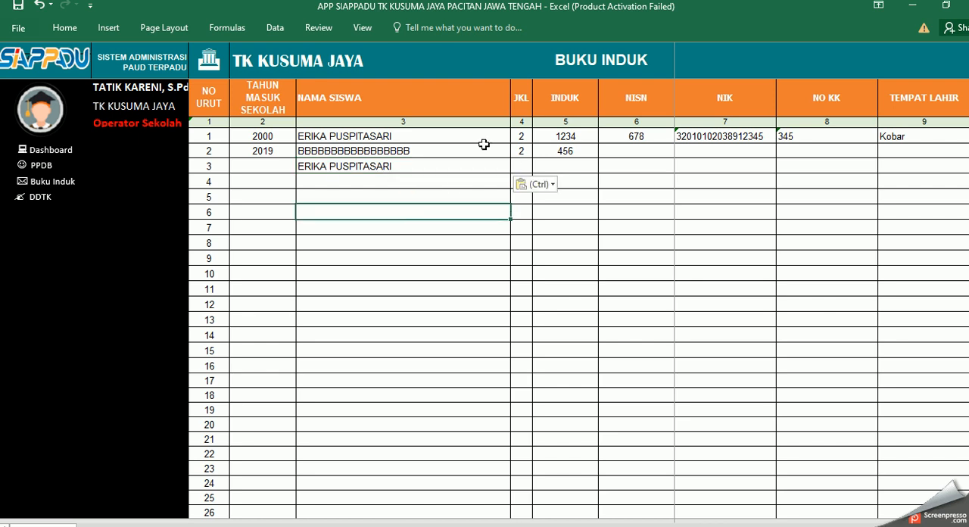
Step: Open the student photo input sheet of the Buku Induk section
left_click(42, 166)
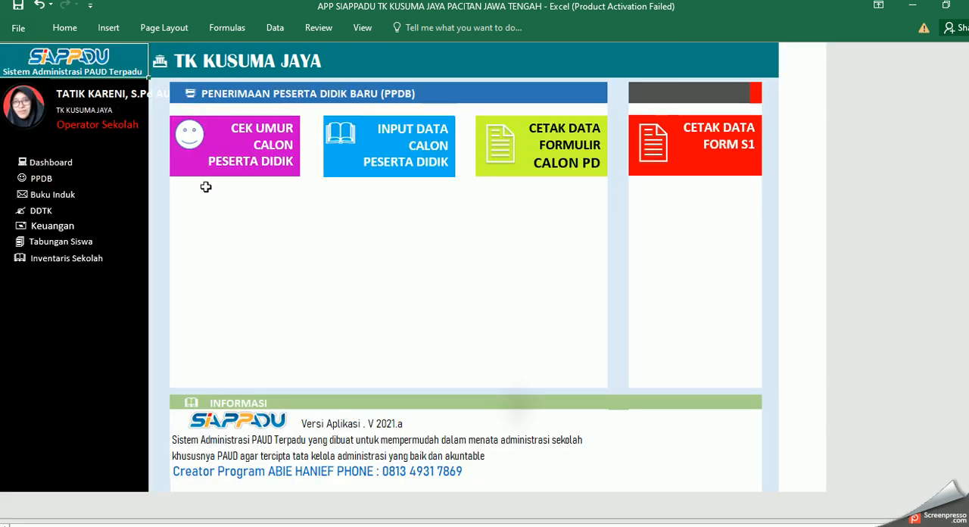
left_click(48, 196)
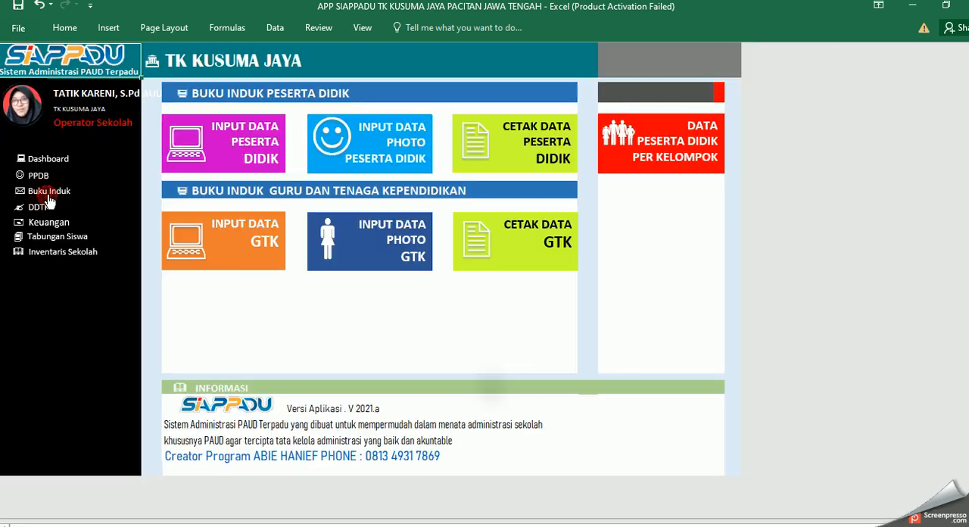
left_click(396, 162)
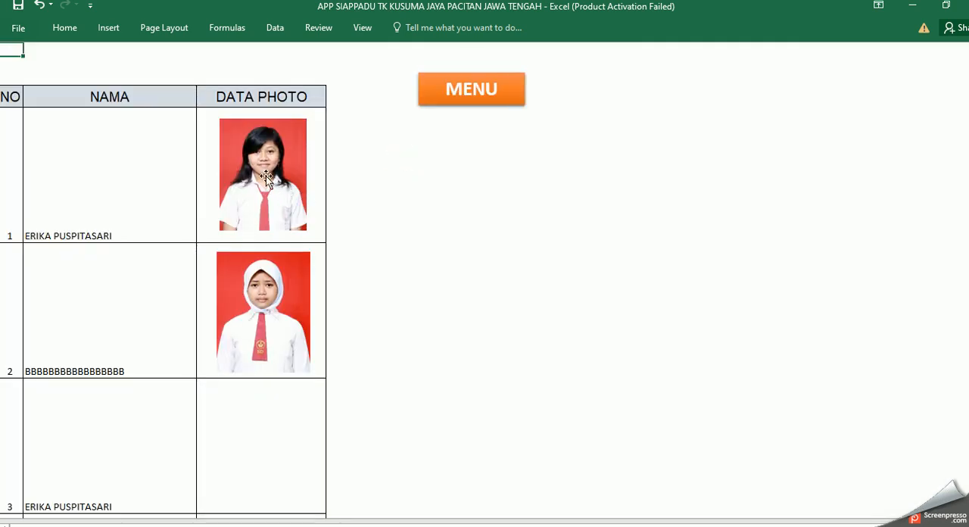
left_click(270, 324)
left_click(432, 319)
Step: Insert the KAOS picture from the Pictures folder at student 3's Data Photo cell
left_click(241, 442)
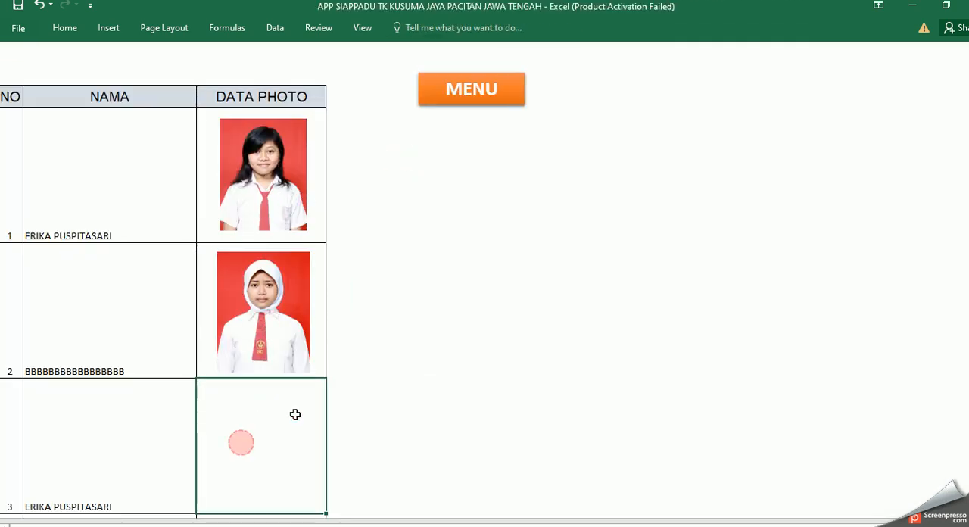
left_click(109, 28)
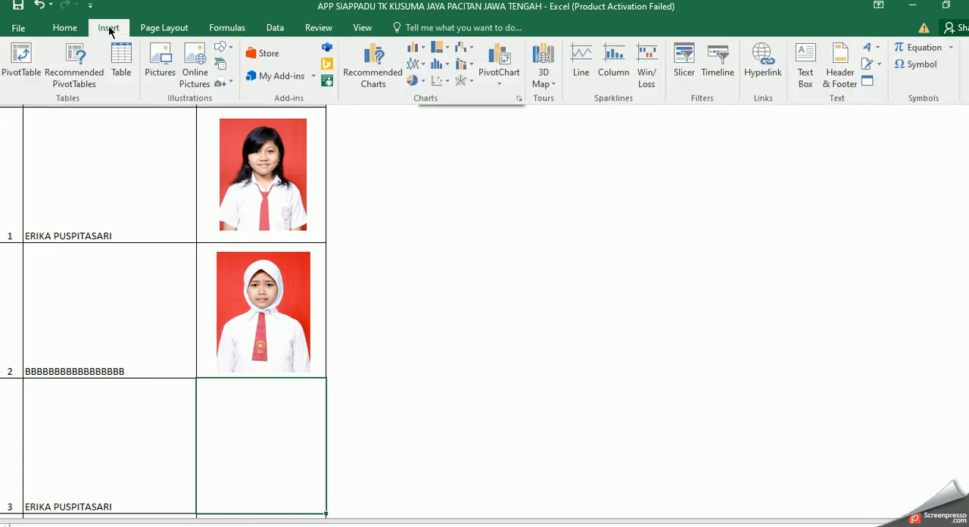
left_click(163, 65)
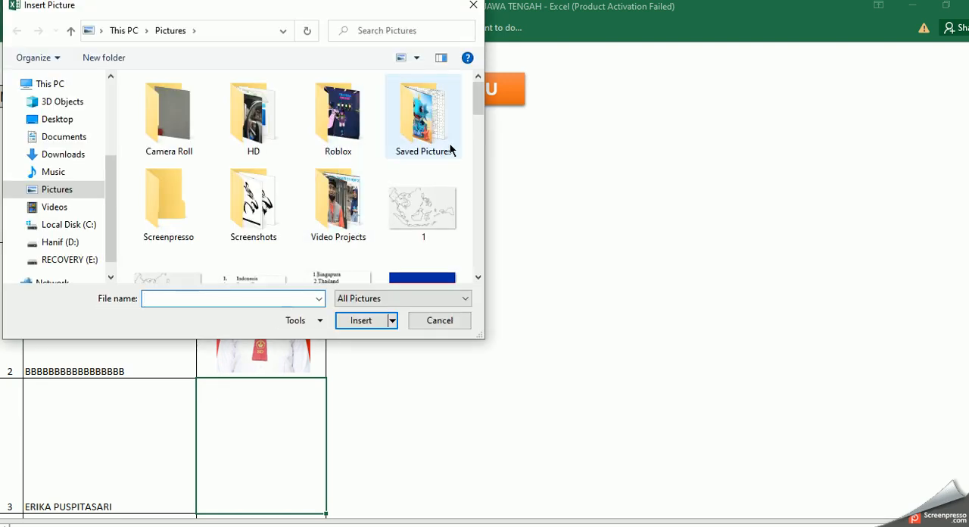
left_click_drag(477, 114, 481, 180)
left_click(198, 181)
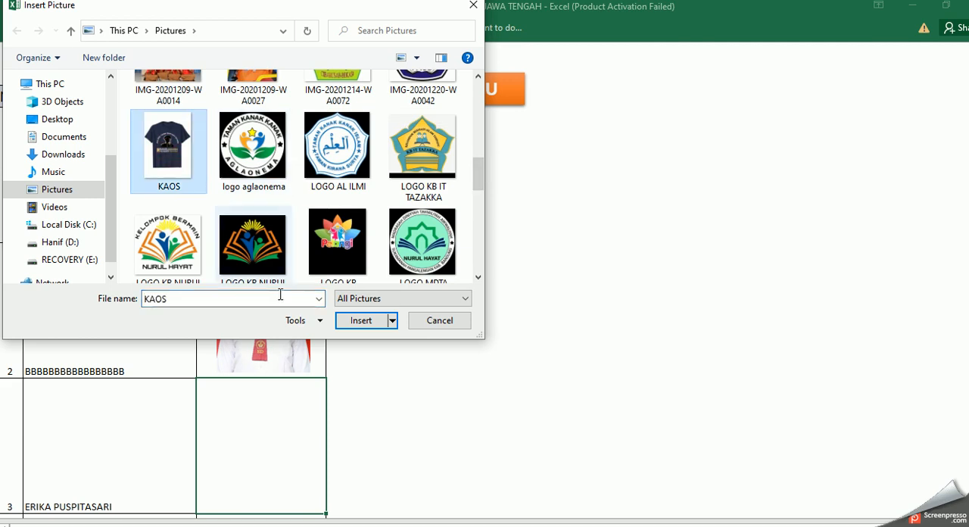
left_click(361, 320)
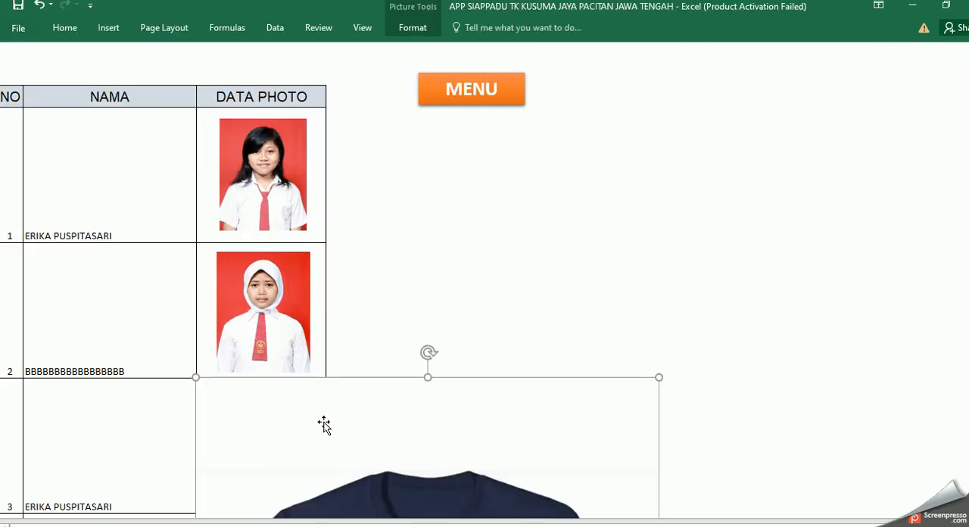
Step: Shrink the inserted shirt picture to about the width of the Data Photo column and move it up to student 3's row
scroll(444, 419, "down", 5)
scroll(448, 401, "up", 5)
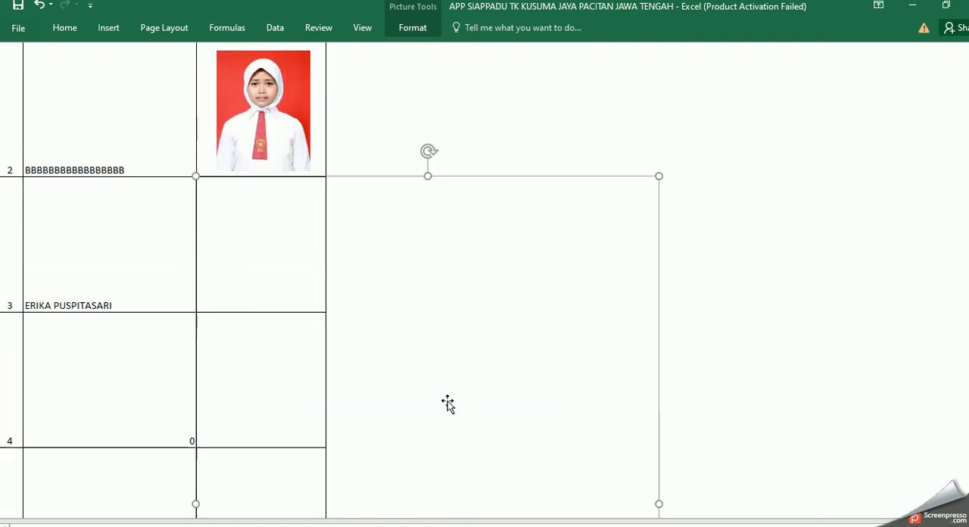
left_click_drag(603, 251, 411, 457)
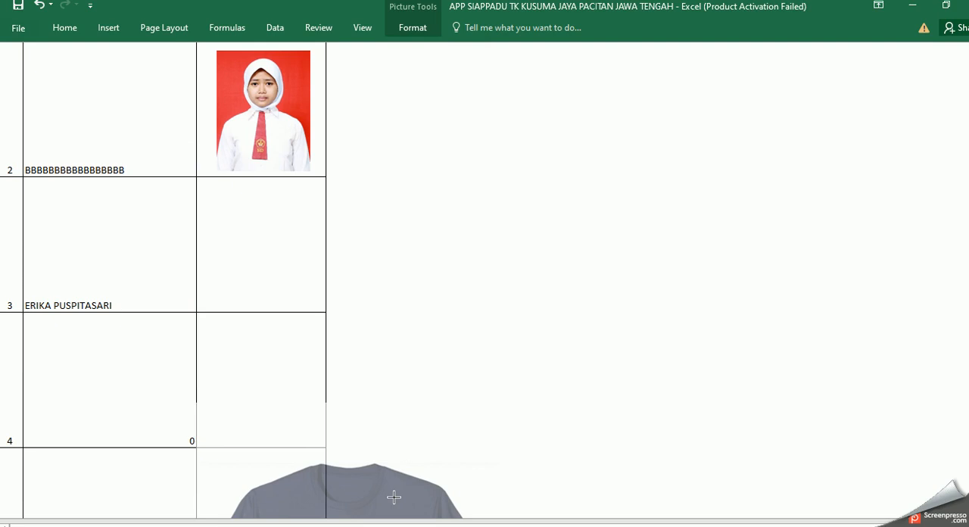
left_click_drag(393, 497, 400, 273)
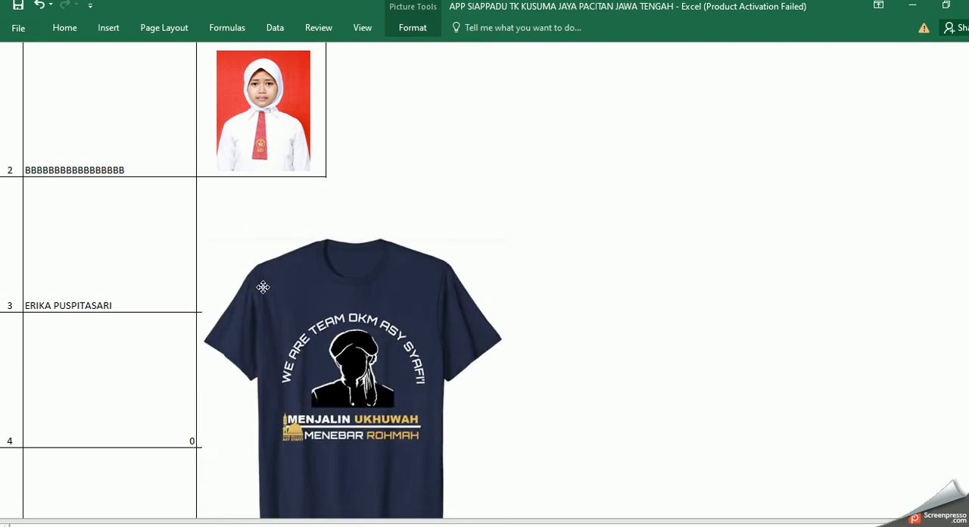
left_click(437, 447)
scroll(445, 410, "down", 4)
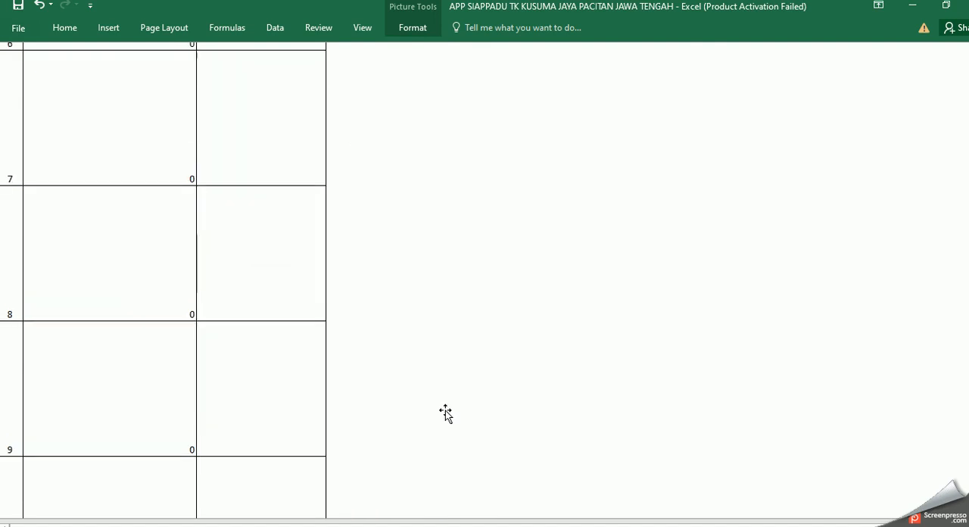
scroll(452, 385, "up", 4)
left_click_drag(505, 178, 292, 432)
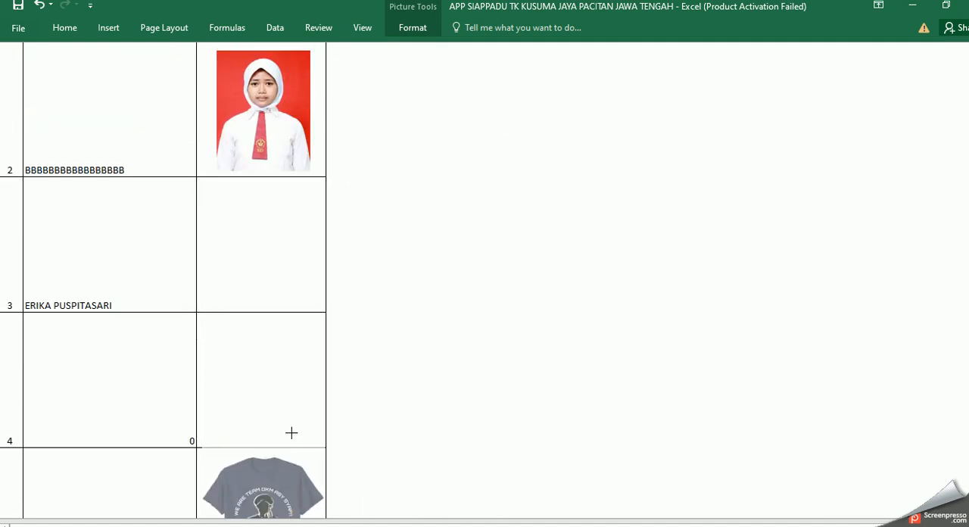
left_click(282, 481)
left_click_drag(281, 481, 276, 228)
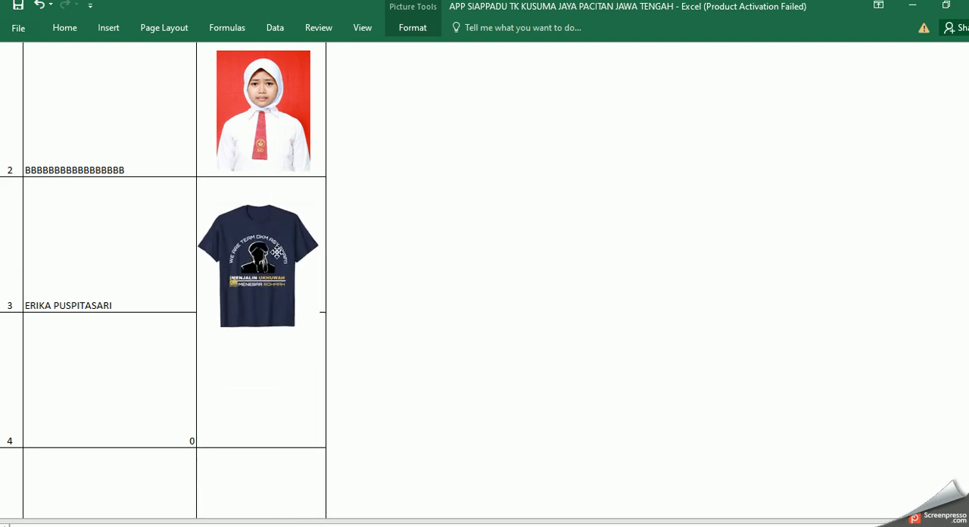
Step: Reduce the shirt picture further so it fits inside student 3's Data Photo cell, and centre it there
left_click(296, 335)
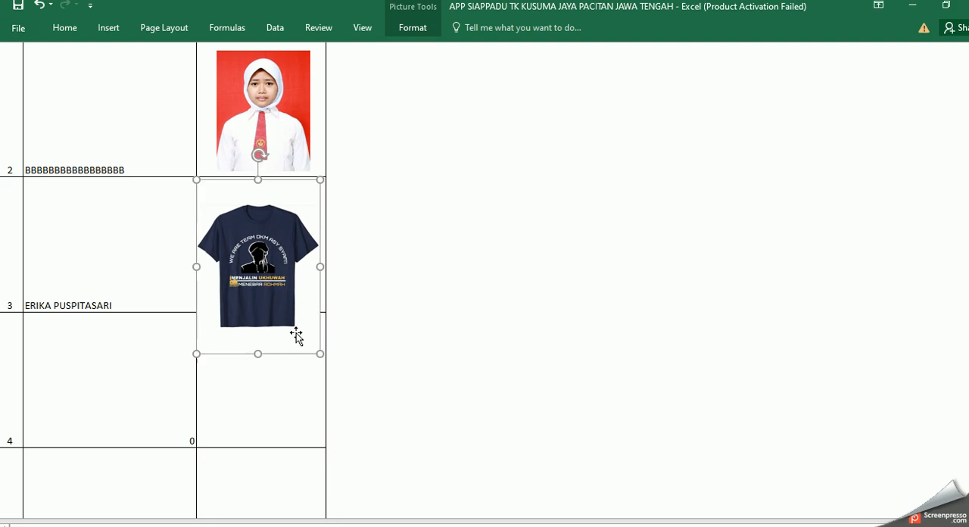
left_click_drag(198, 353, 246, 271)
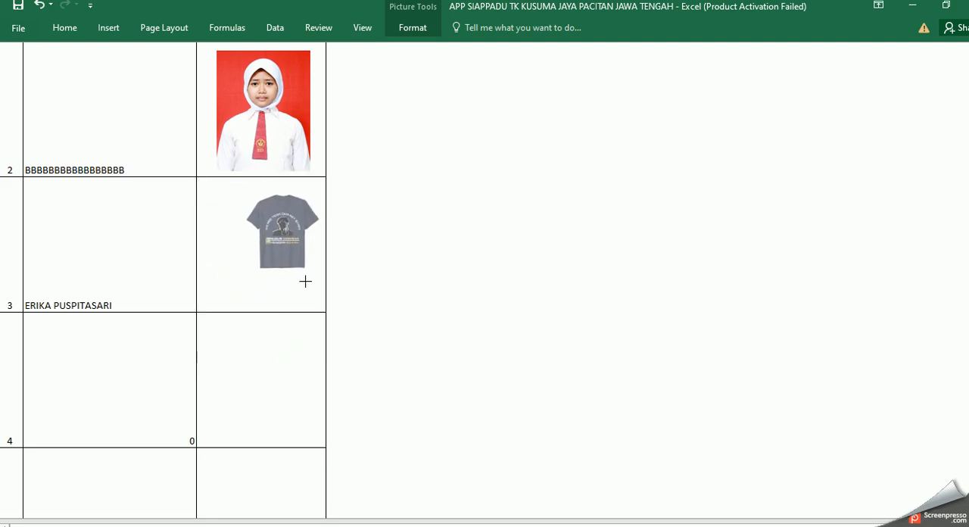
left_click_drag(305, 281, 305, 283)
left_click_drag(292, 251, 274, 267)
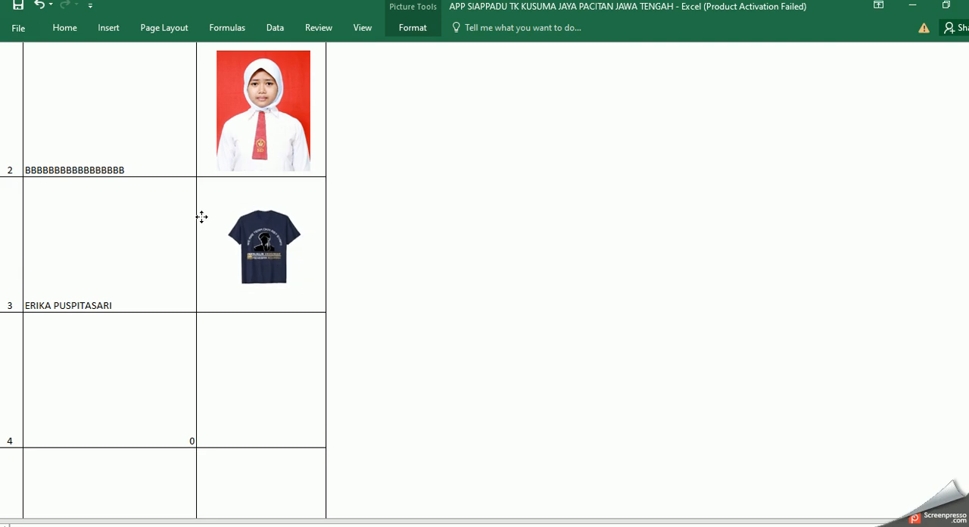
left_click(153, 284)
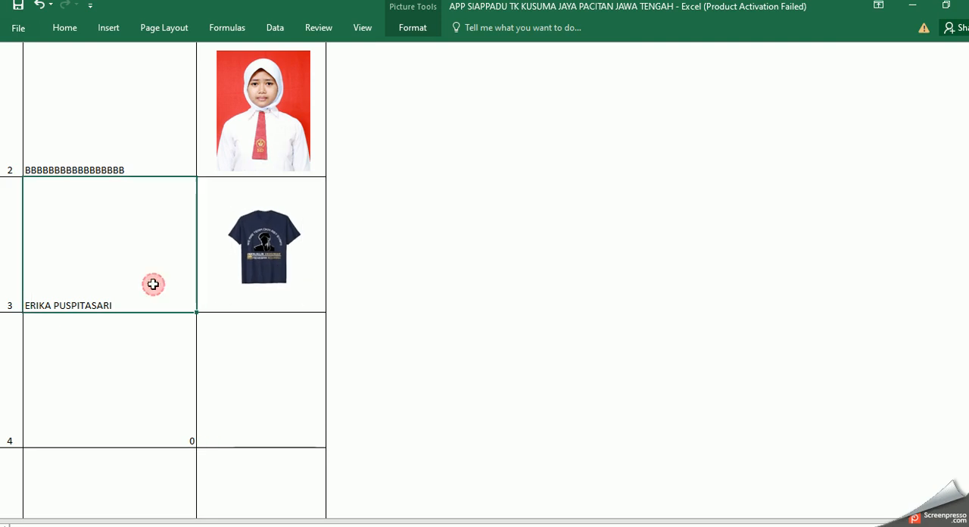
left_click(277, 273)
left_click(159, 265)
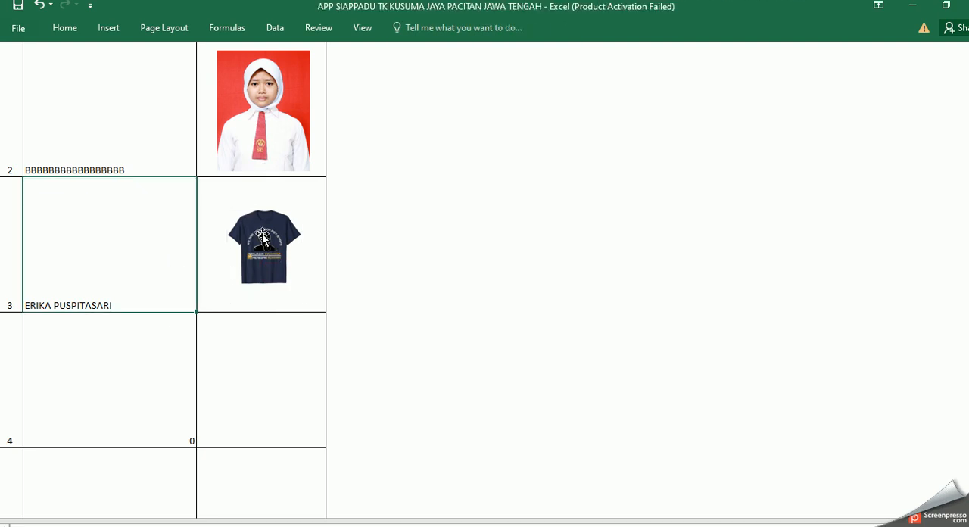
left_click(262, 234)
left_click(142, 273)
Step: Open the student data print sheet of the Buku Induk section and display record 3
scroll(350, 296, "up", 1)
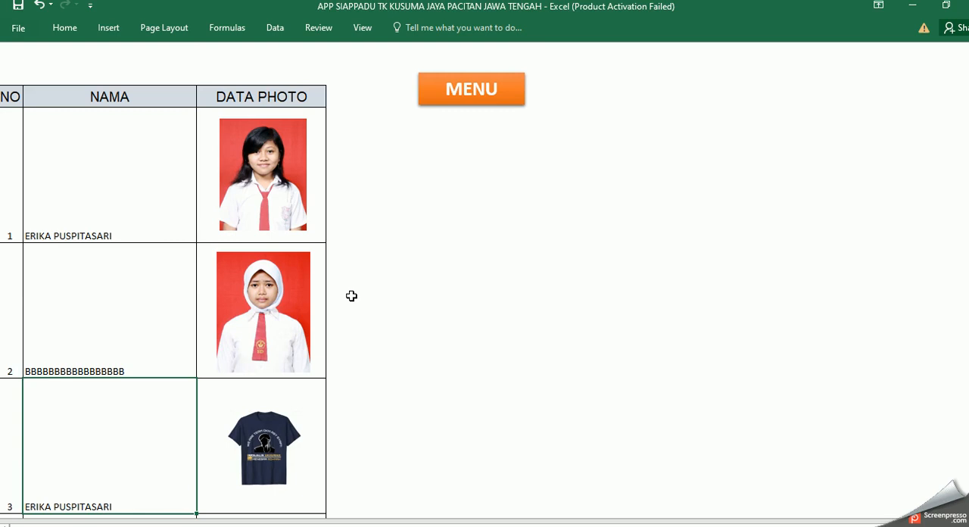
left_click(470, 88)
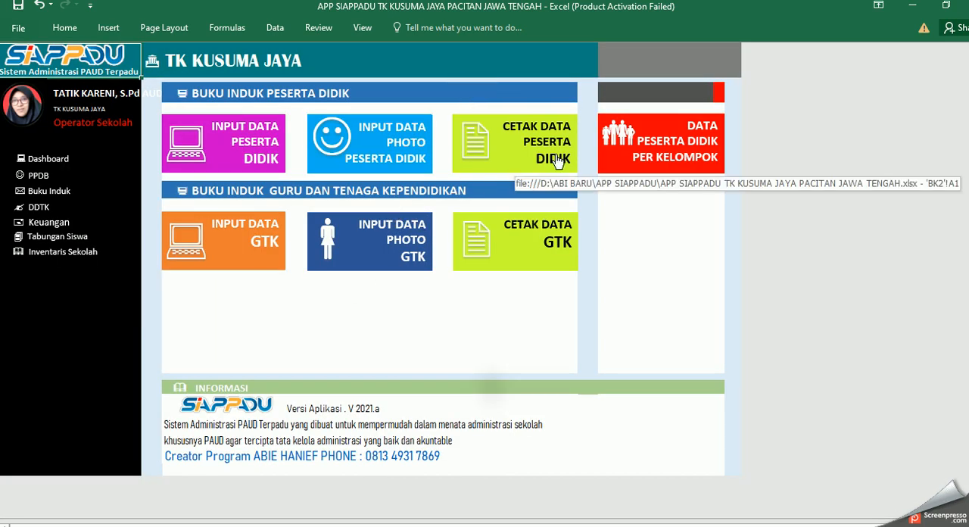
left_click(558, 160)
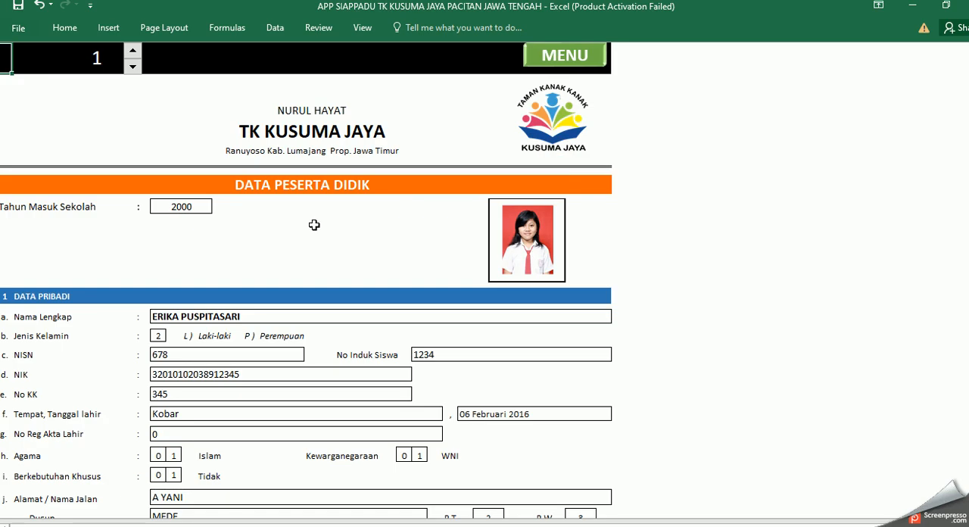
left_click(133, 53)
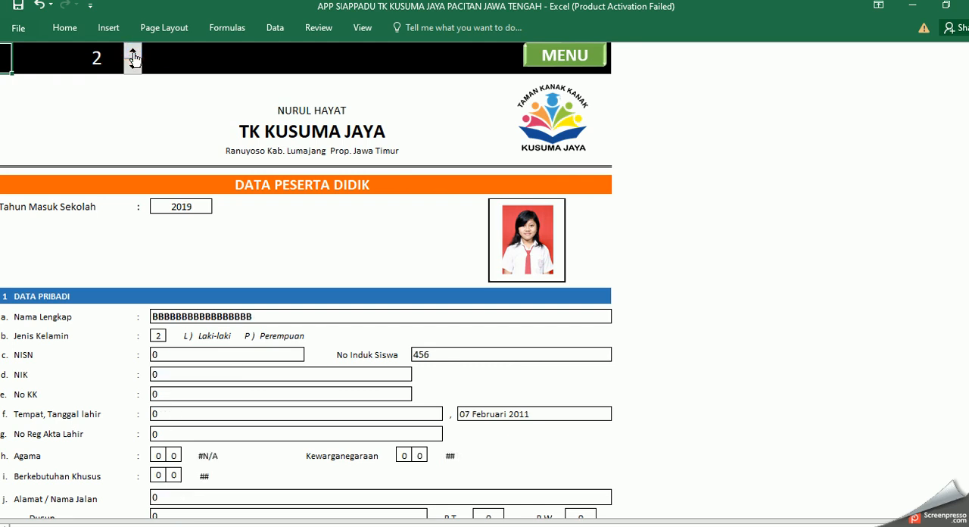
left_click(132, 53)
left_click(132, 55)
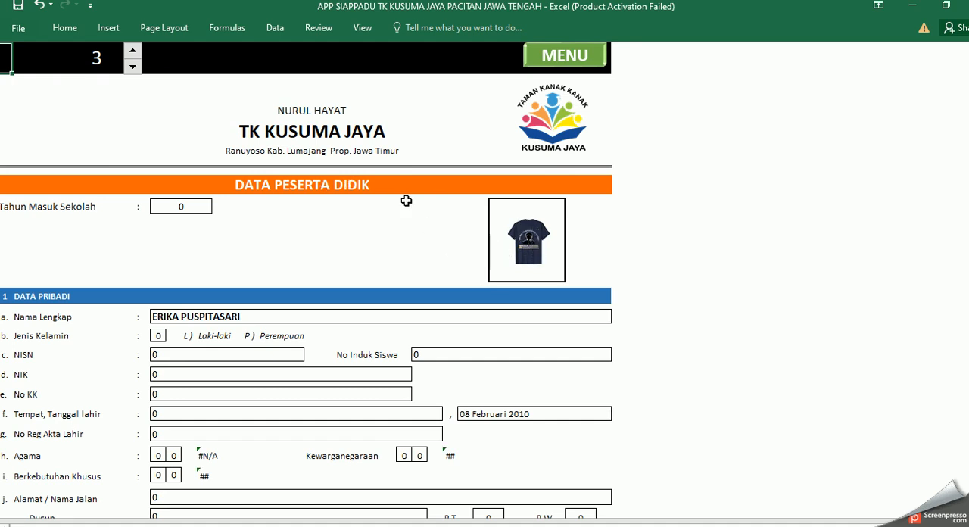
Step: Check row 3 of Kelompok A1 in the students-per-group sheet, then return to the Buku Induk menu
left_click(554, 68)
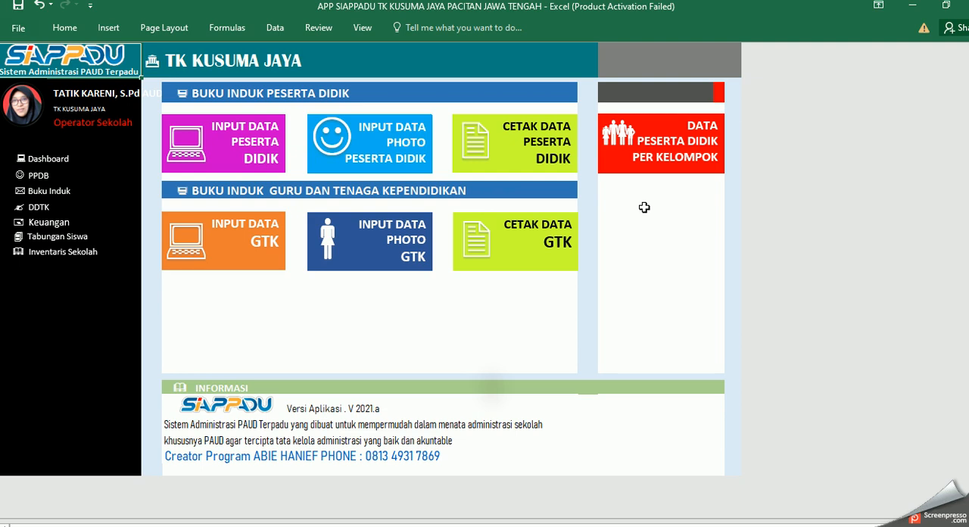
left_click(677, 165)
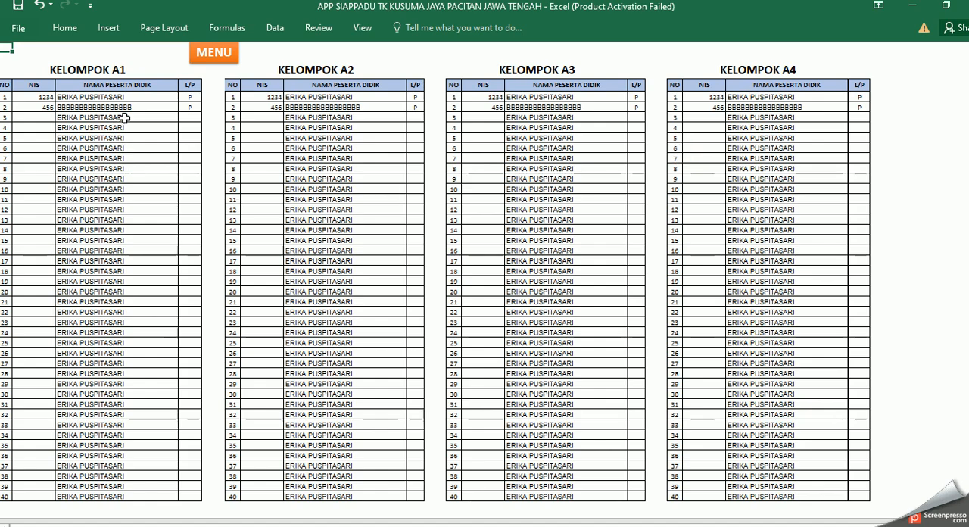
left_click(46, 119)
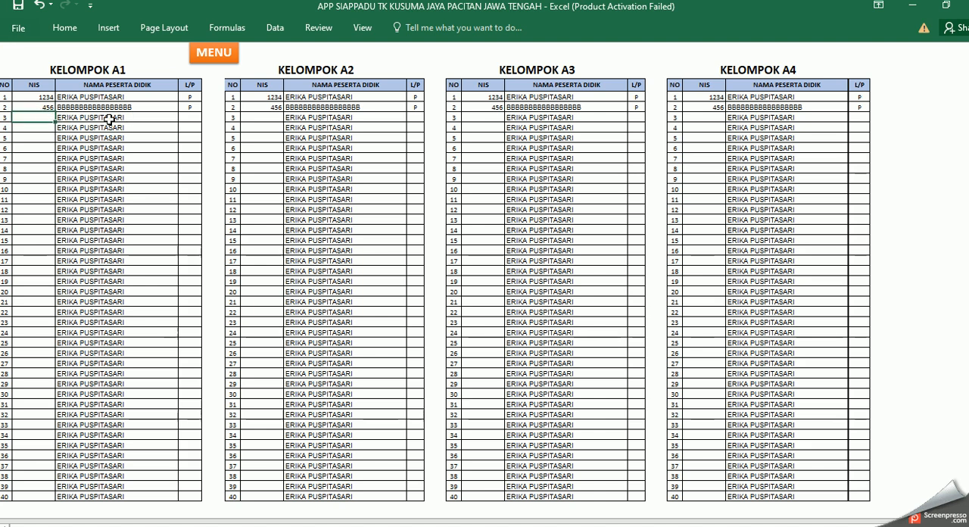
left_click(219, 53)
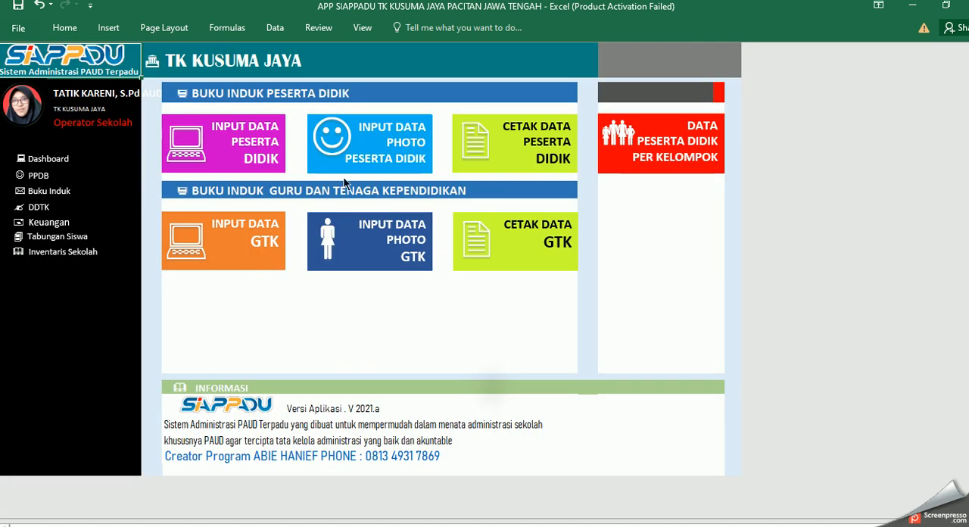
Step: Enter the student's registration number in row 3 of the Induk column on the student data input sheet
left_click(258, 155)
left_click(259, 167)
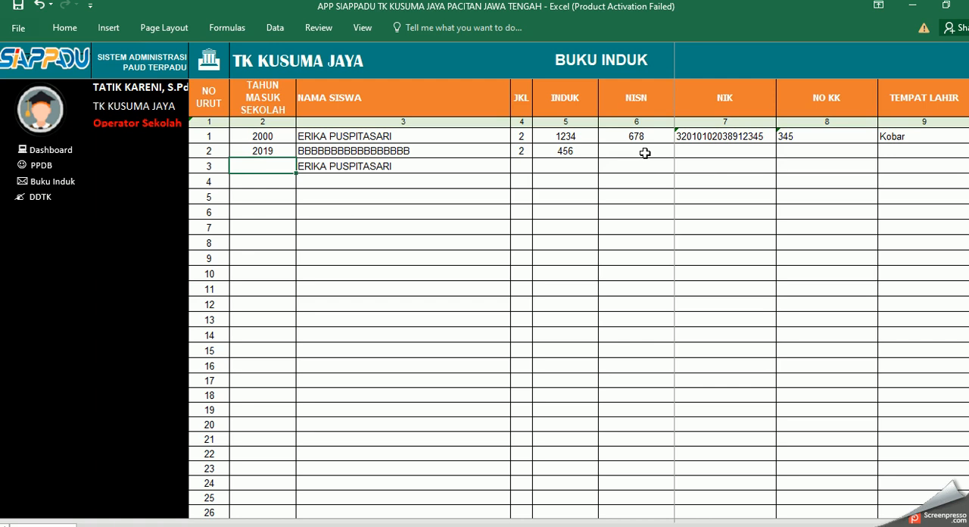
left_click(560, 167)
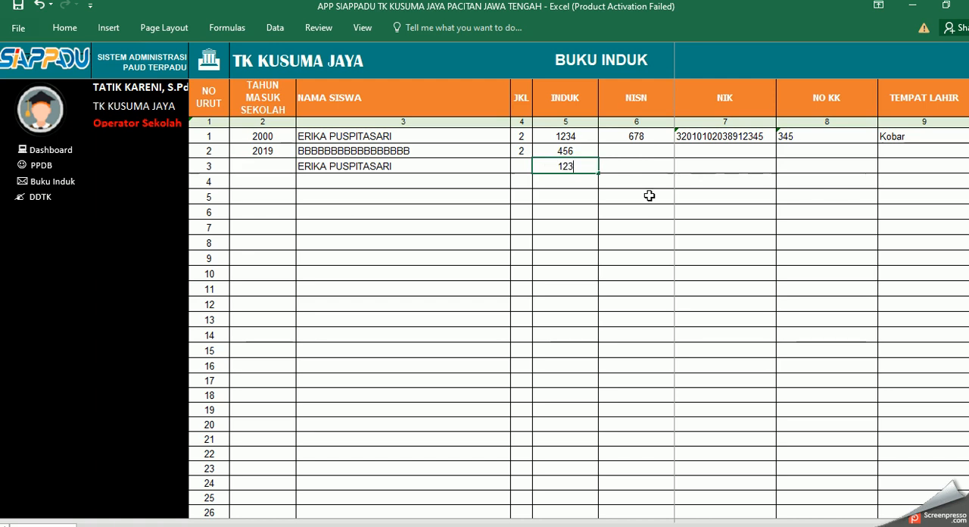
key("Down")
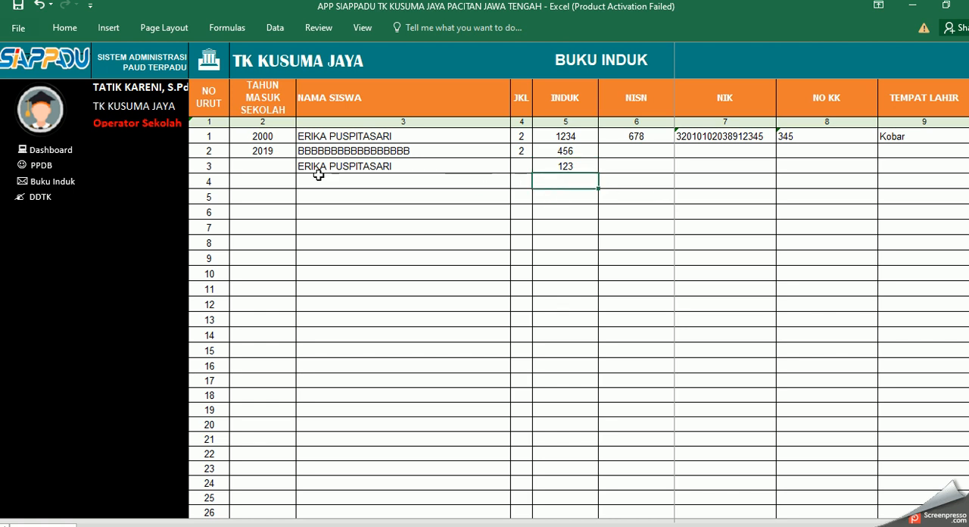
Step: Enter the same student's registration number as the NIS in row 3 of Kelompok A1 on the students-per-group sheet
left_click(53, 185)
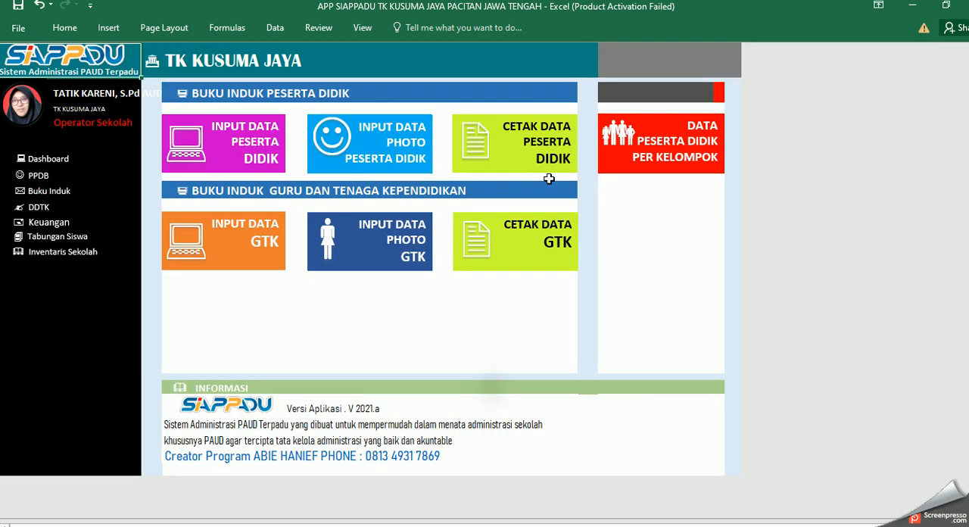
left_click(676, 152)
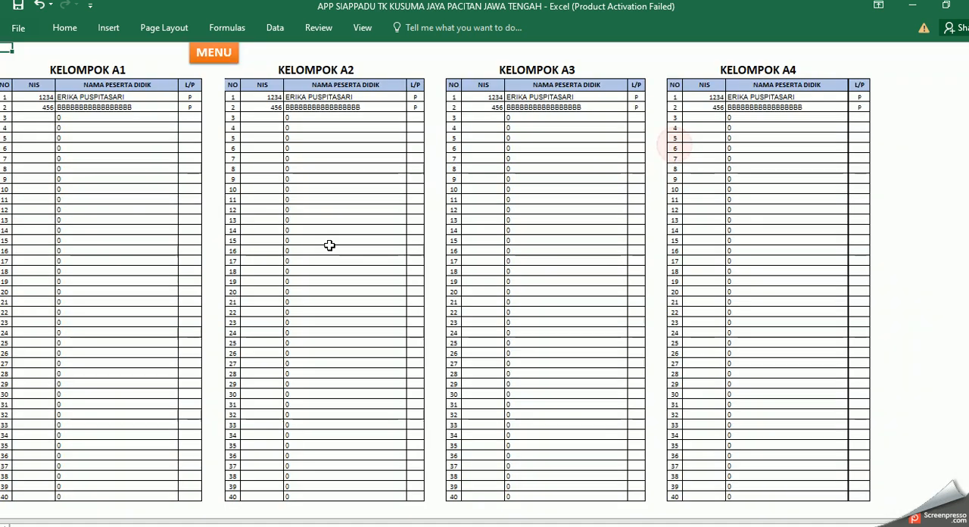
left_click(35, 116)
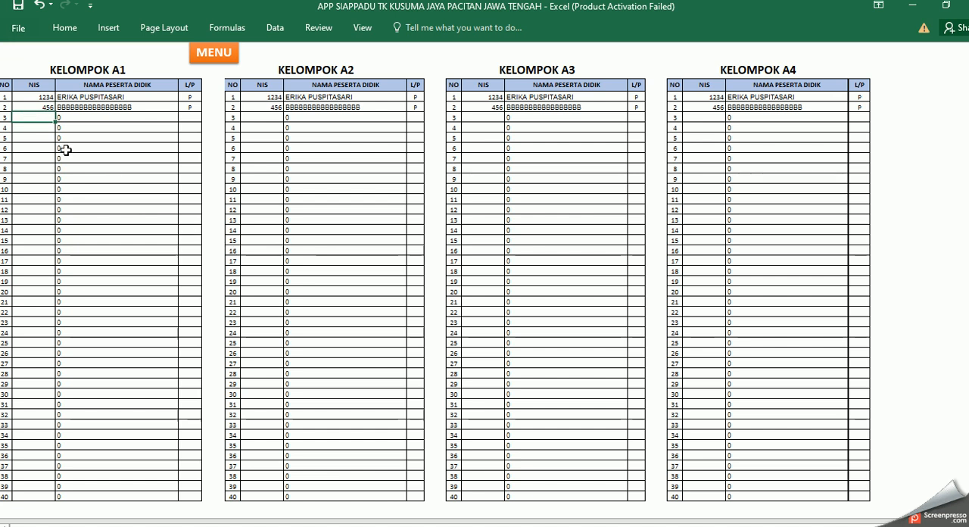
type("123")
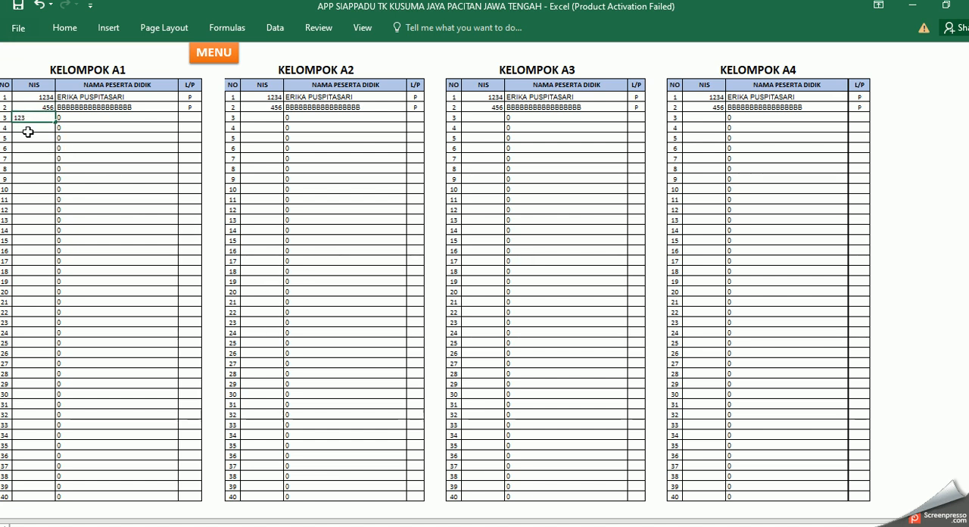
key("Return")
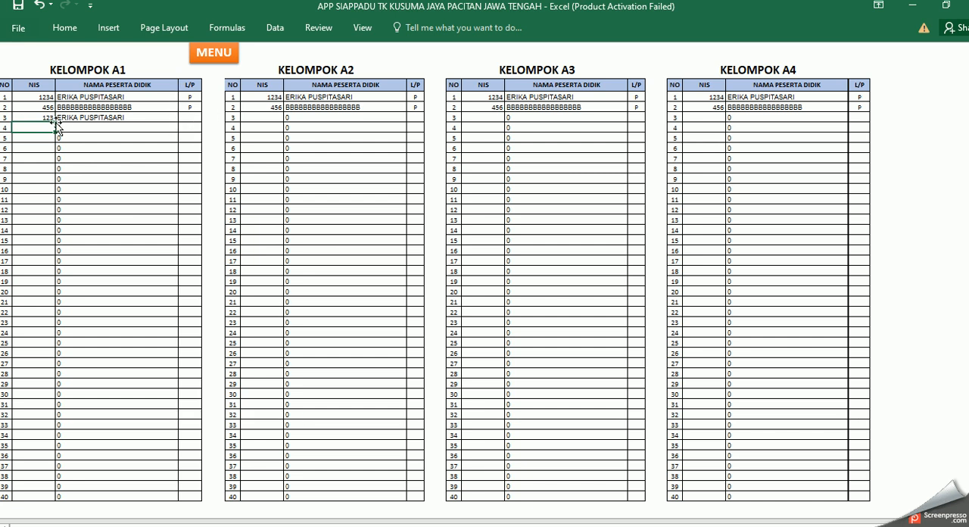
left_click(194, 116)
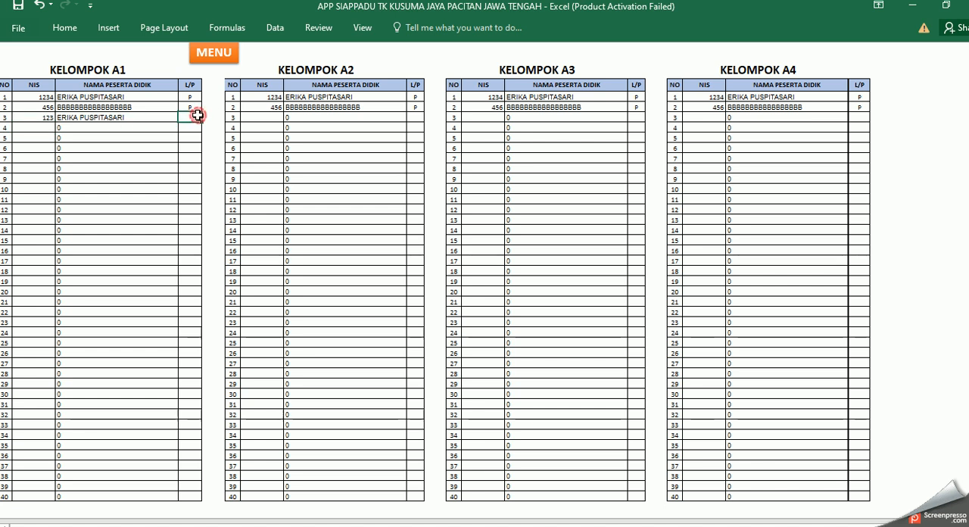
left_click(40, 118)
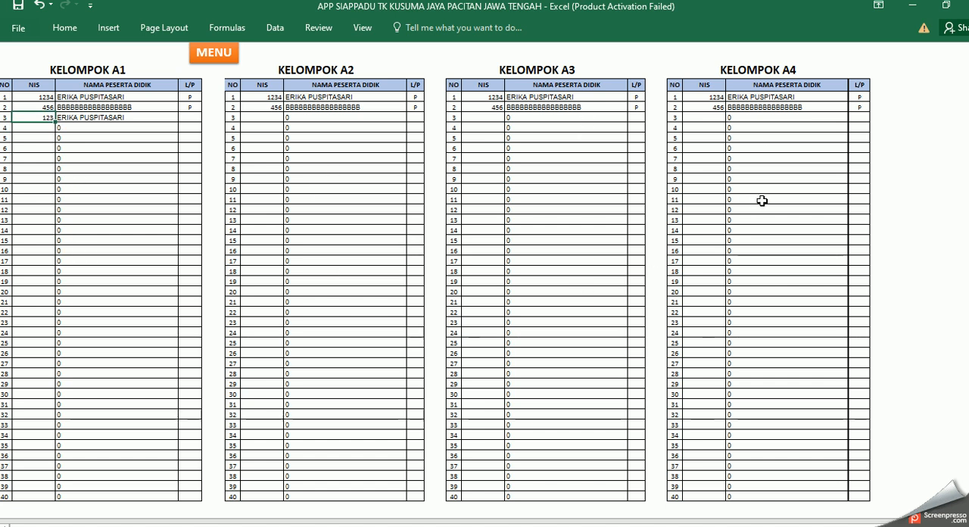
Step: Review the Kelompok A and Kelompok B lists on the students-per-group sheet and return to the Buku Induk menu
scroll(461, 351, "down", 5)
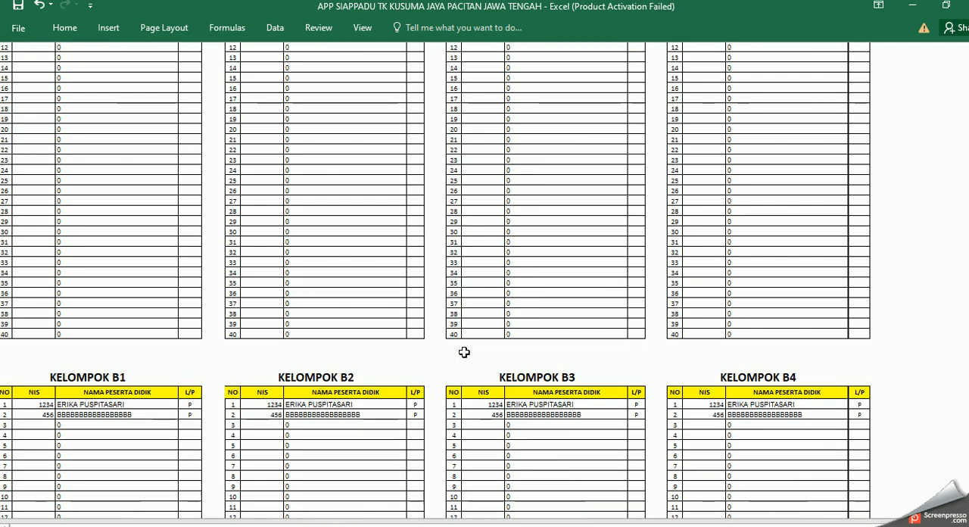
scroll(464, 352, "down", 3)
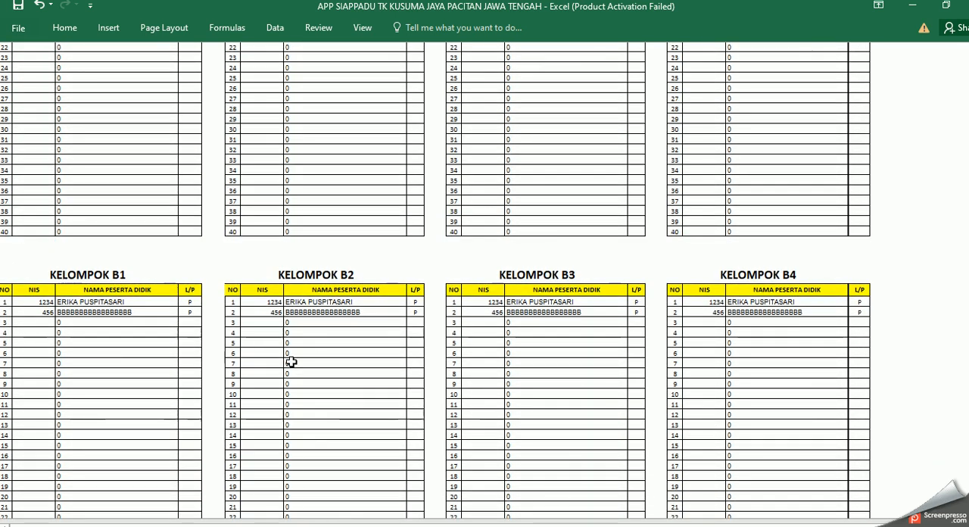
scroll(390, 361, "up", 7)
scroll(390, 361, "up", 2)
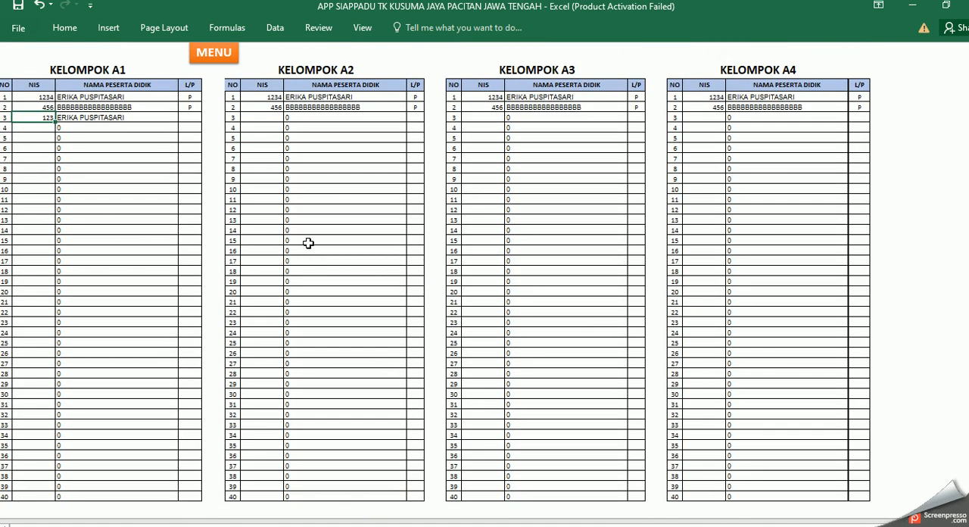
scroll(387, 248, "down", 5)
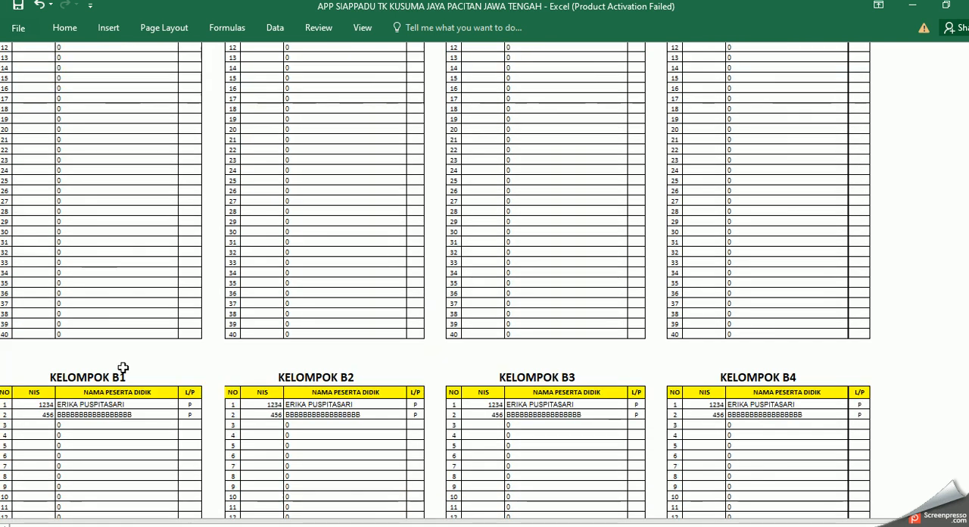
scroll(389, 450, "up", 5)
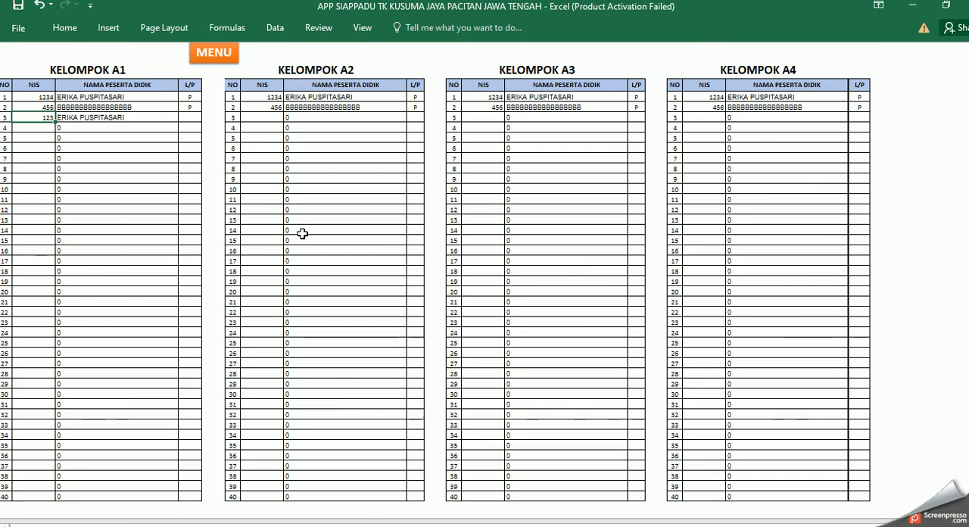
left_click(226, 59)
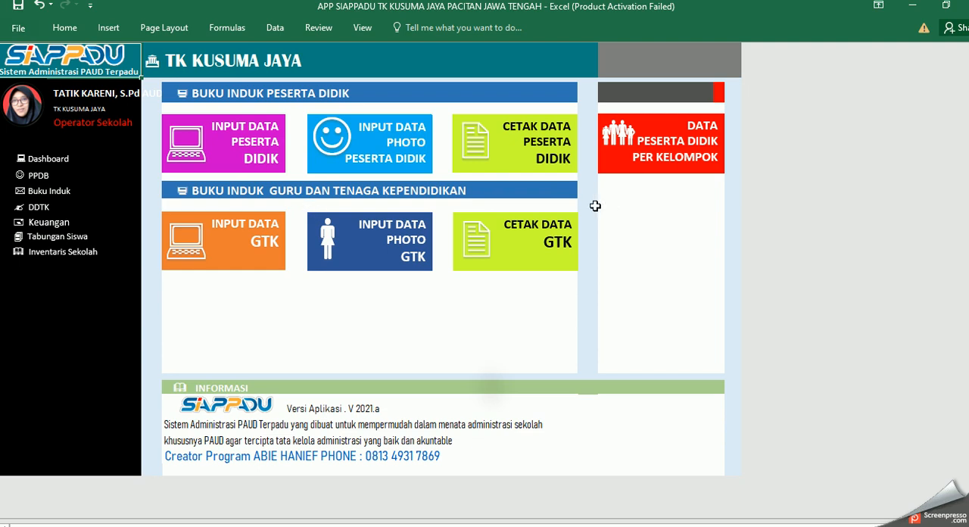
Step: Review the GTK data input sheet from its first columns through Keterangan, then return to the Buku Induk menu
left_click(250, 249)
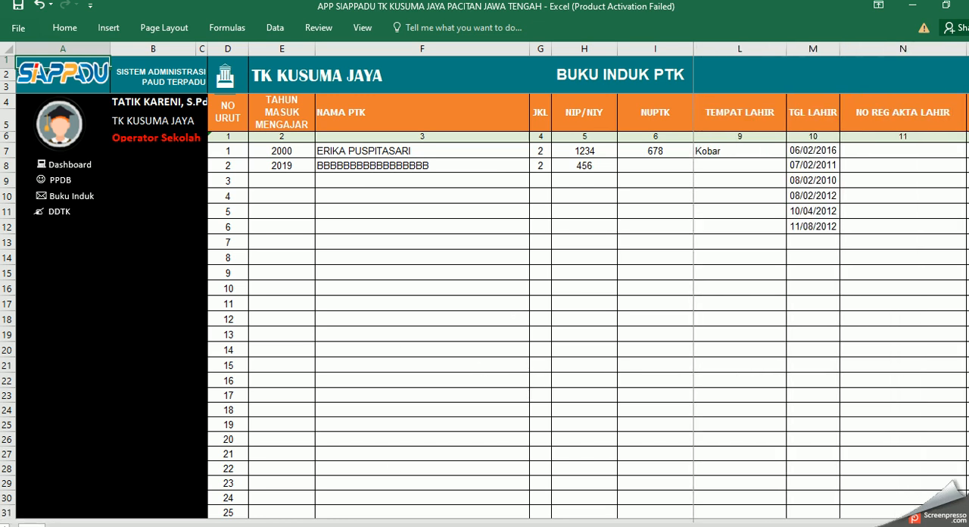
left_click_drag(38, 524, 860, 524)
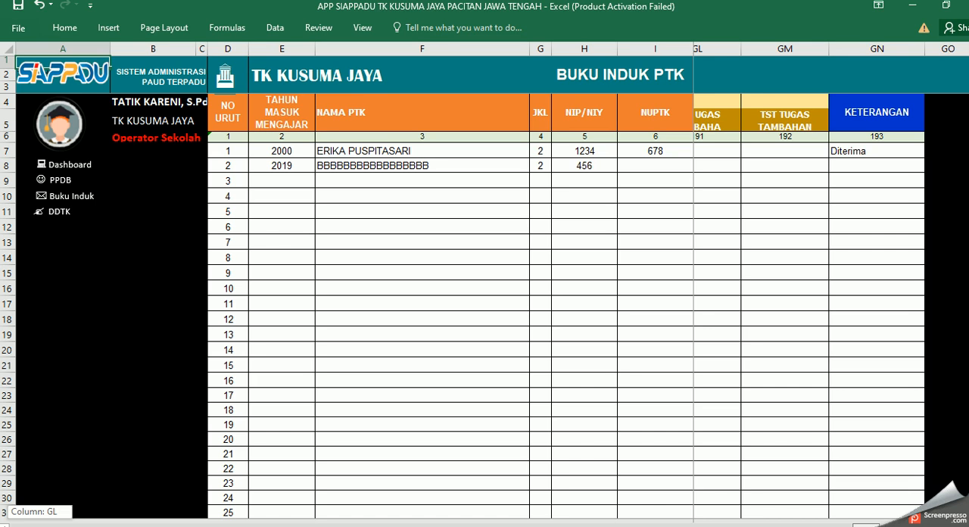
left_click_drag(860, 523, 850, 523)
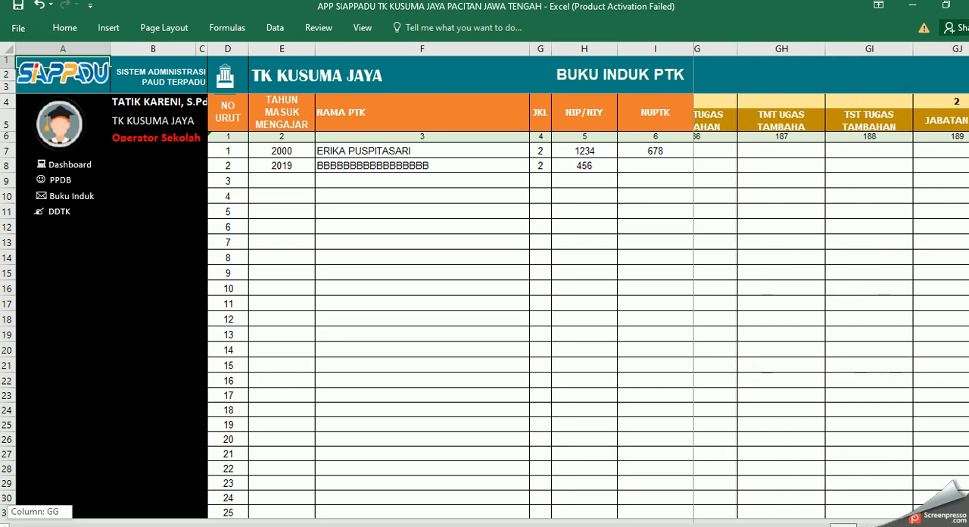
left_click_drag(850, 524, 23, 525)
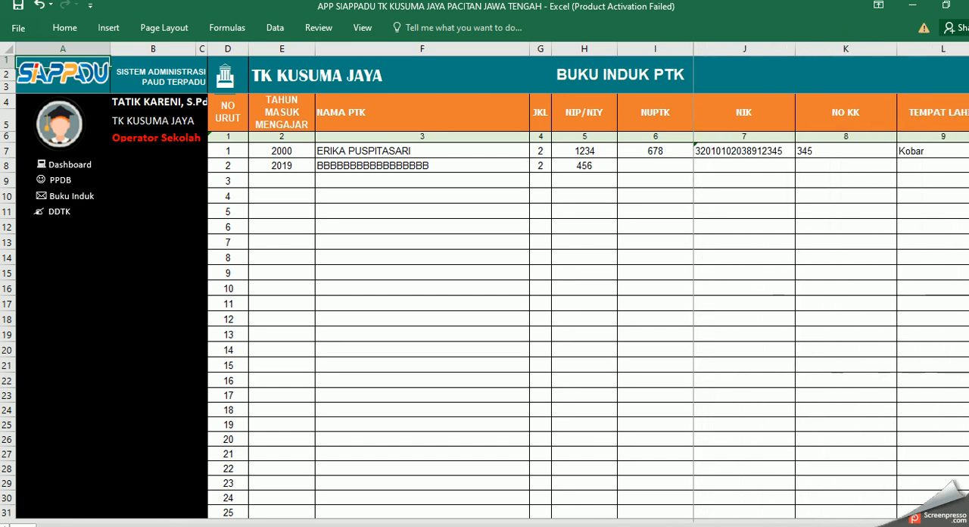
left_click(372, 166)
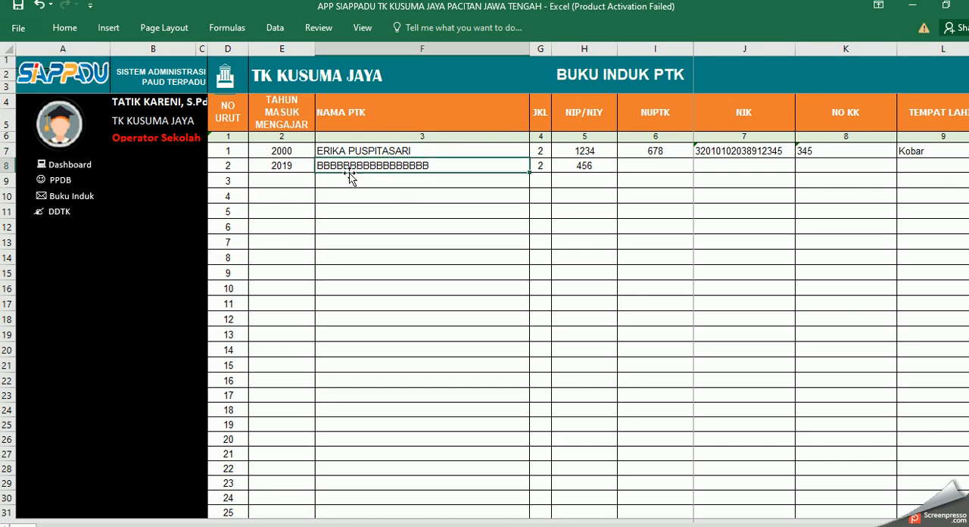
left_click(73, 195)
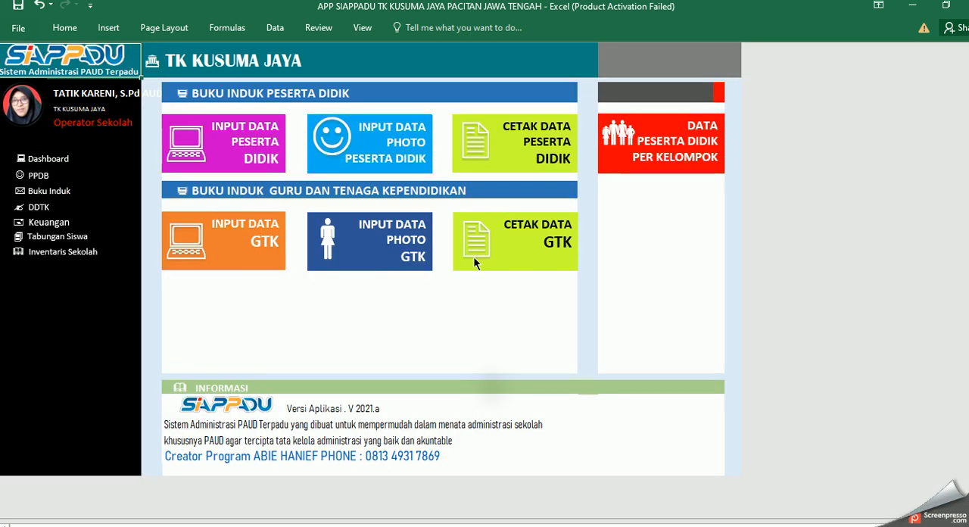
Step: Insert the picture file Picture1 on the GTK photo sheet for the row 3 photo cell
left_click(383, 254)
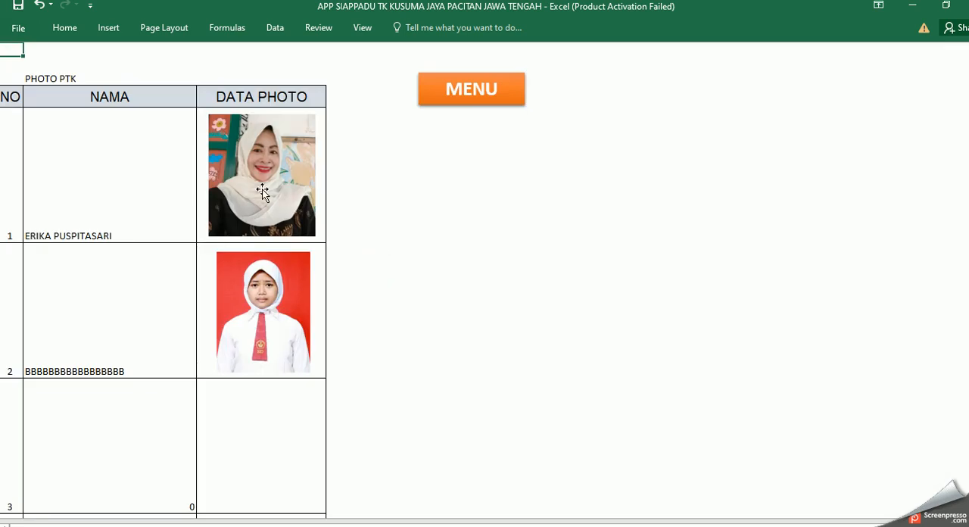
left_click(260, 457)
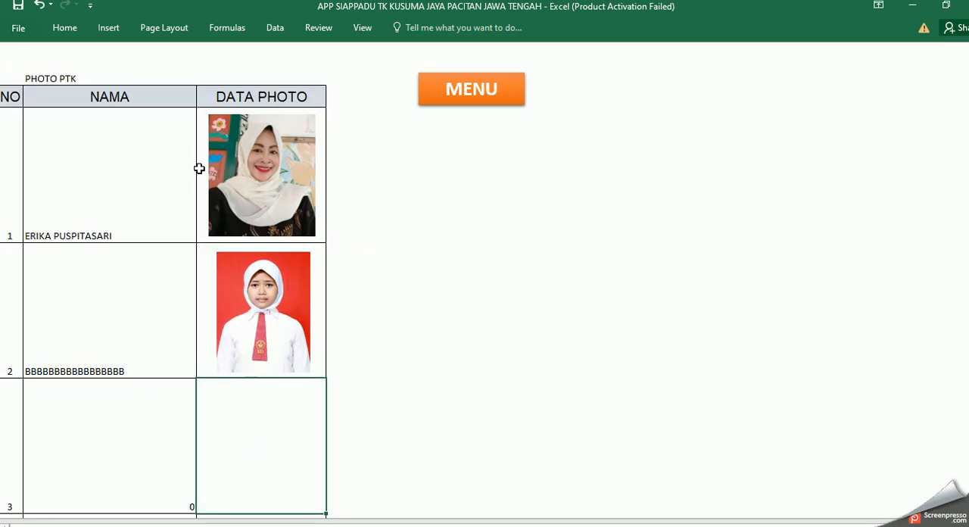
left_click(108, 28)
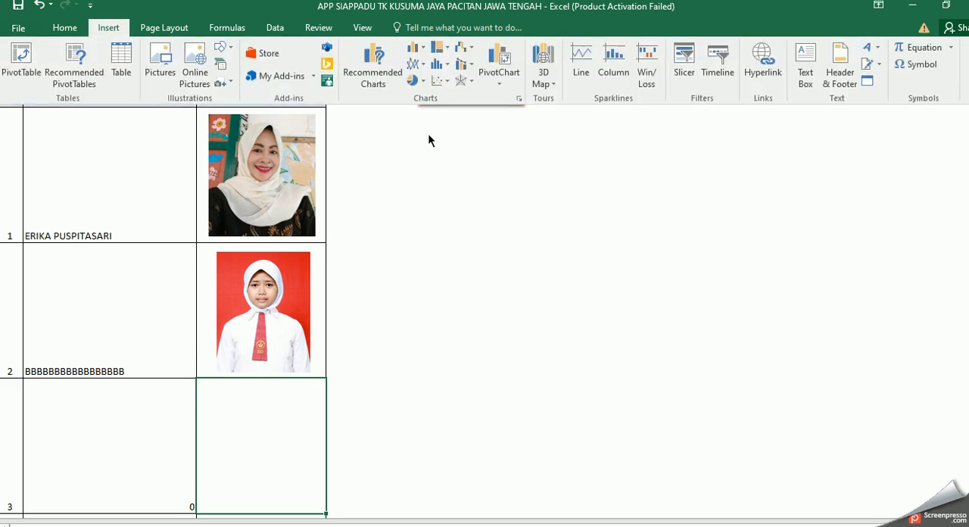
left_click(166, 78)
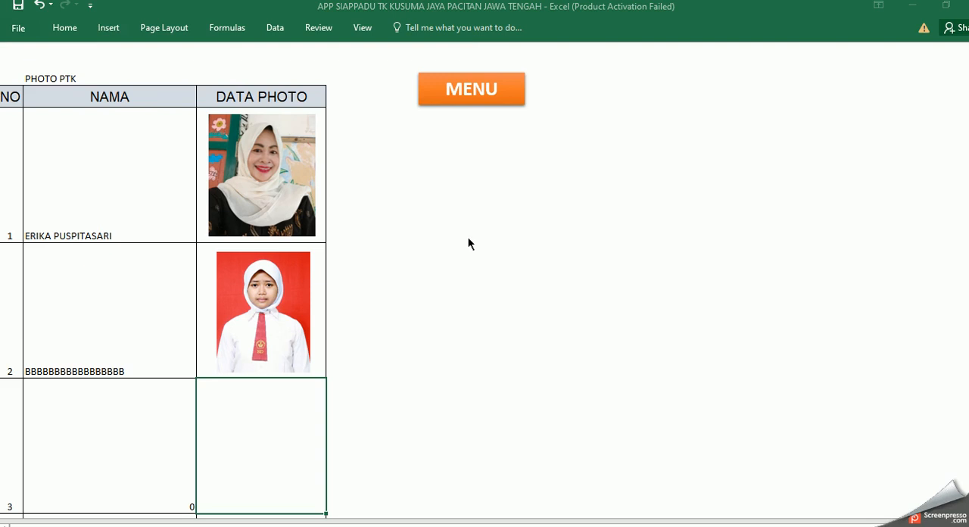
left_click_drag(479, 107, 481, 238)
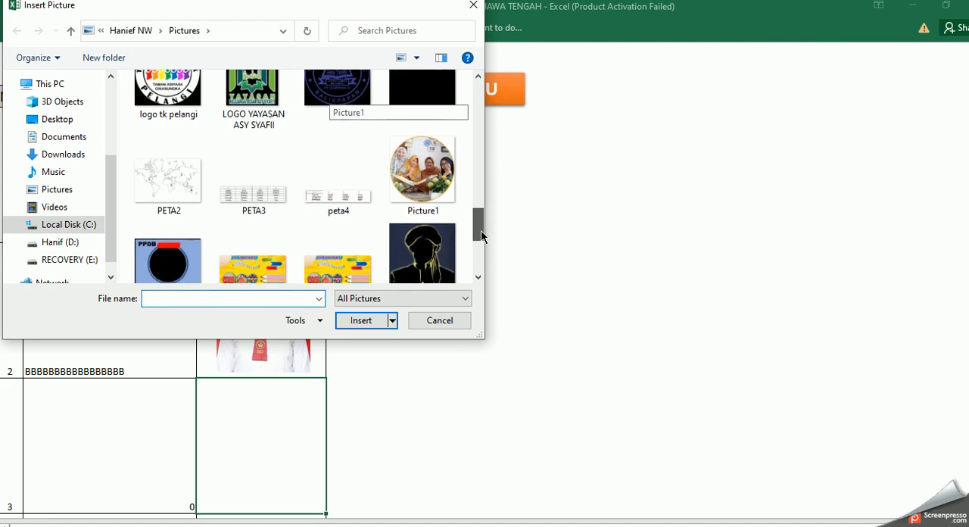
left_click(423, 170)
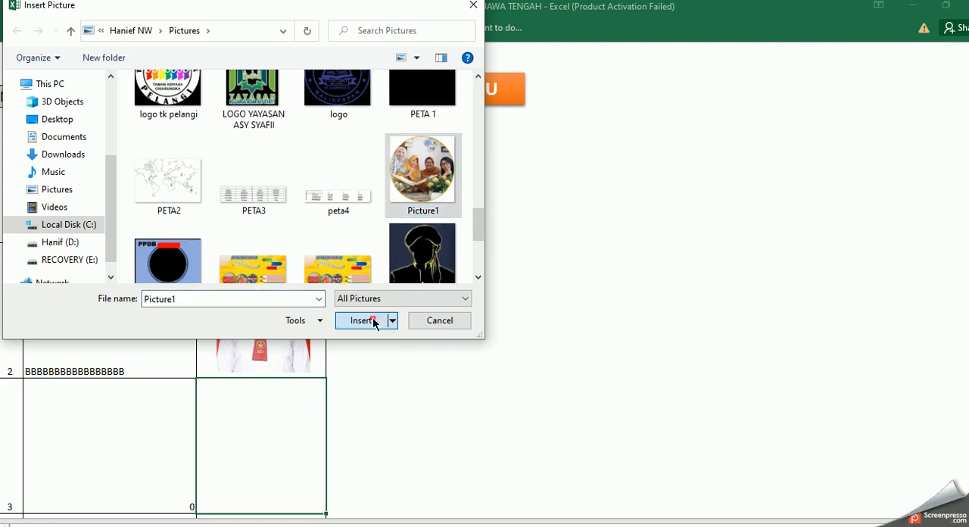
left_click(370, 320)
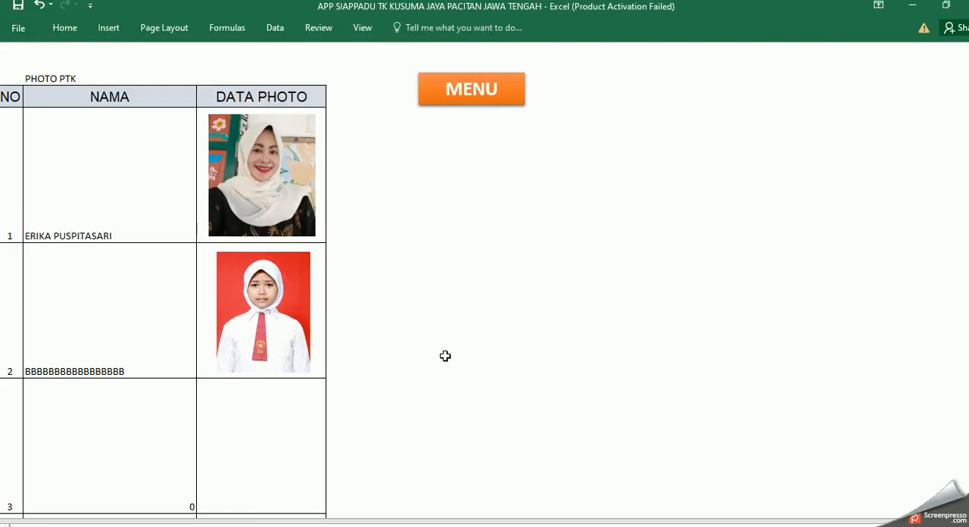
Step: Shrink the inserted picture to fit inside the row 3 photo cell and return to the Buku Induk menu
left_click_drag(544, 379, 502, 230)
scroll(394, 454, "down", 3)
scroll(390, 421, "up", 3)
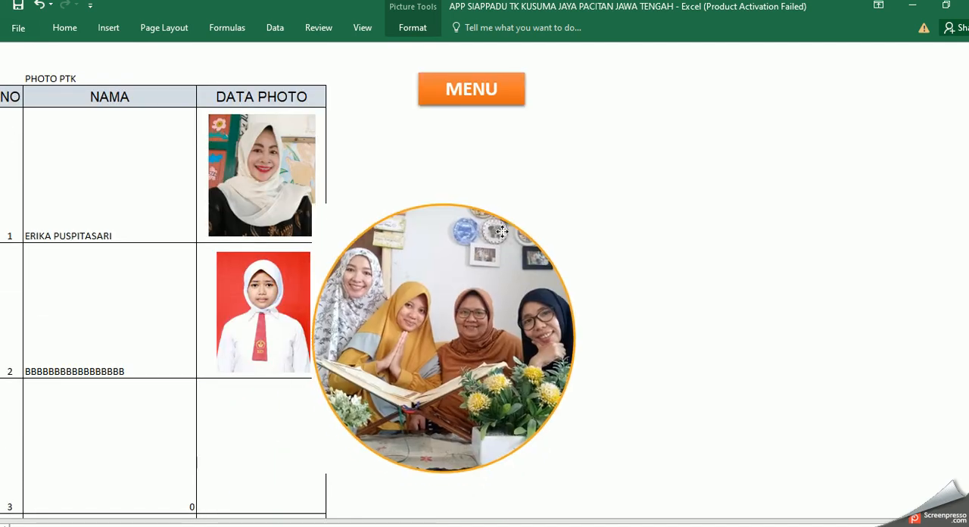
left_click(575, 475)
left_click_drag(575, 475, 411, 288)
left_click_drag(368, 261, 273, 465)
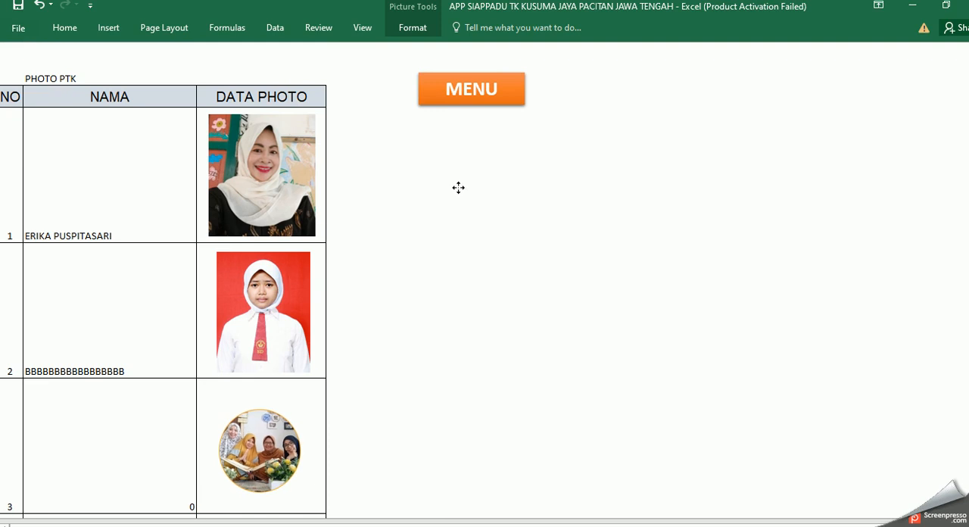
left_click(488, 99)
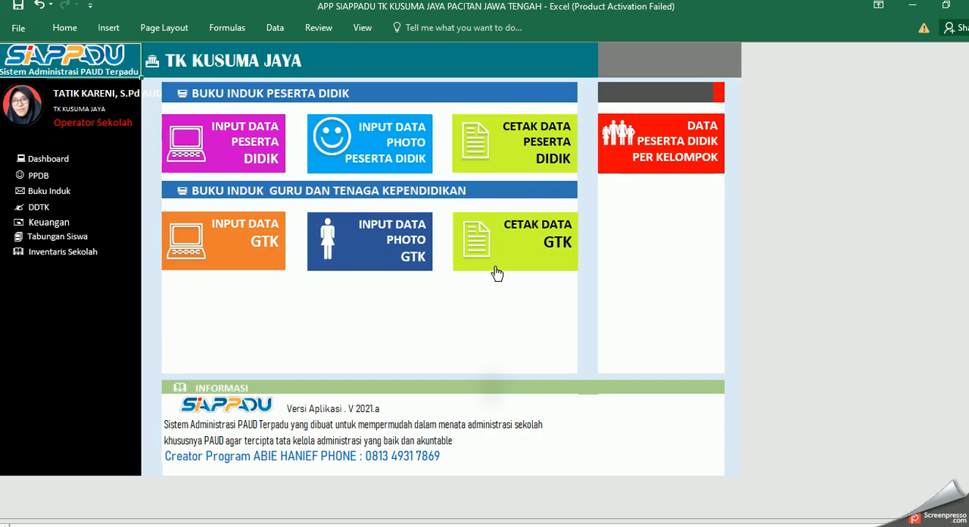
Step: Show record 3 on the printable GTK data sheet, examine its photo and form sections, and return to the Buku Induk menu
left_click(554, 242)
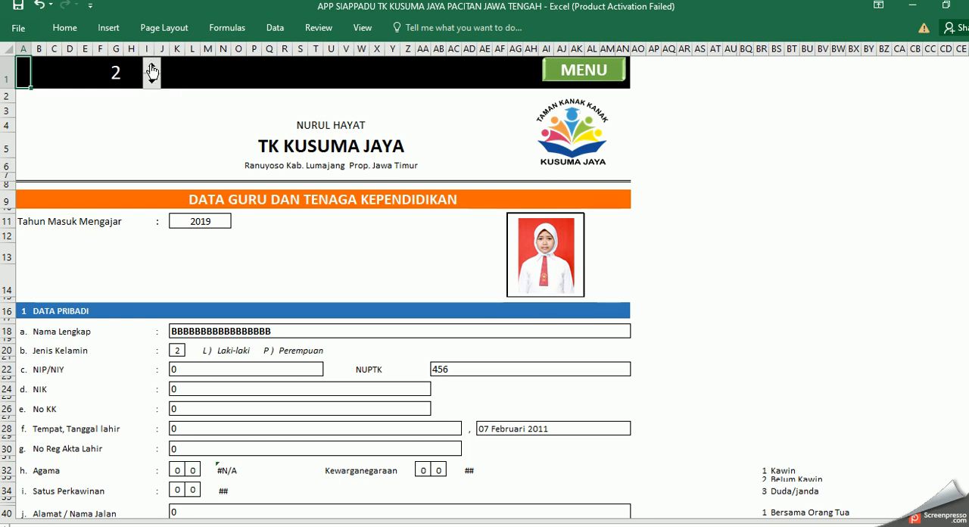
left_click(152, 67)
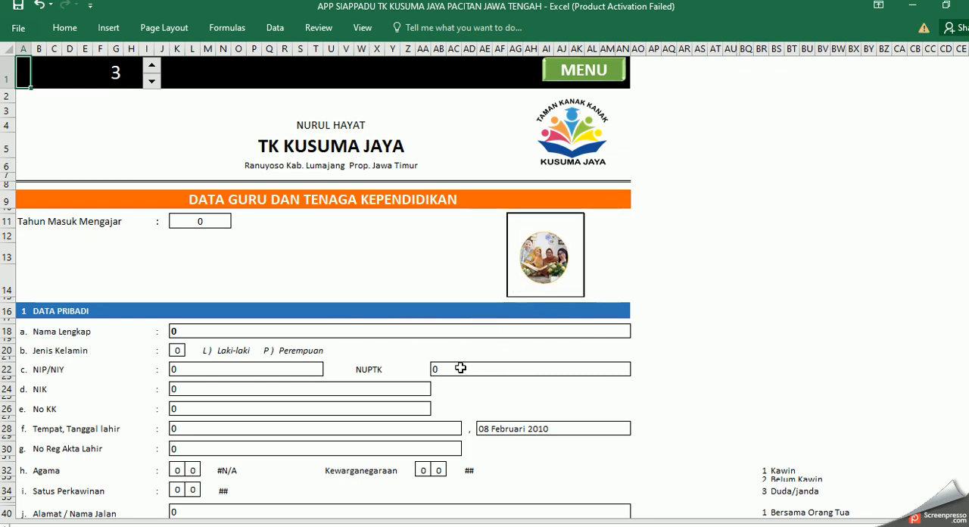
scroll(460, 368, "down", 7)
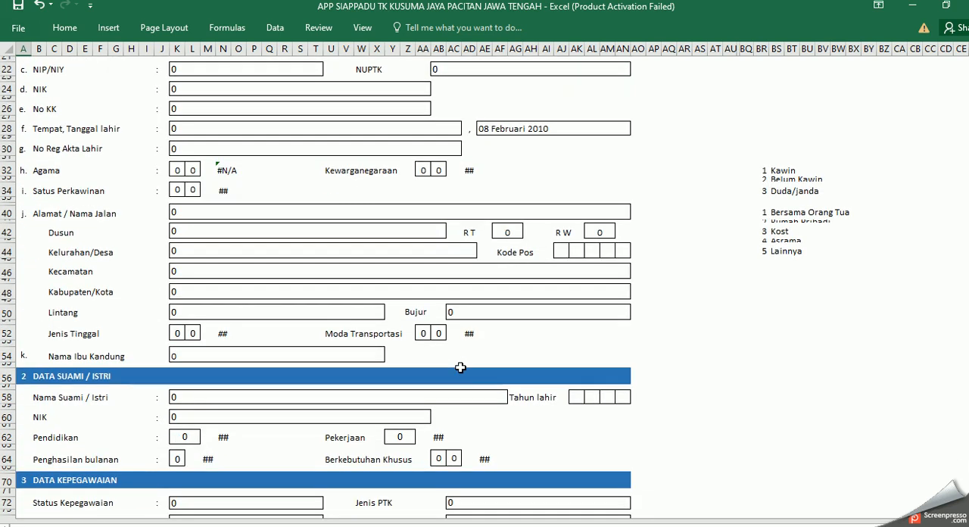
scroll(460, 367, "down", 10)
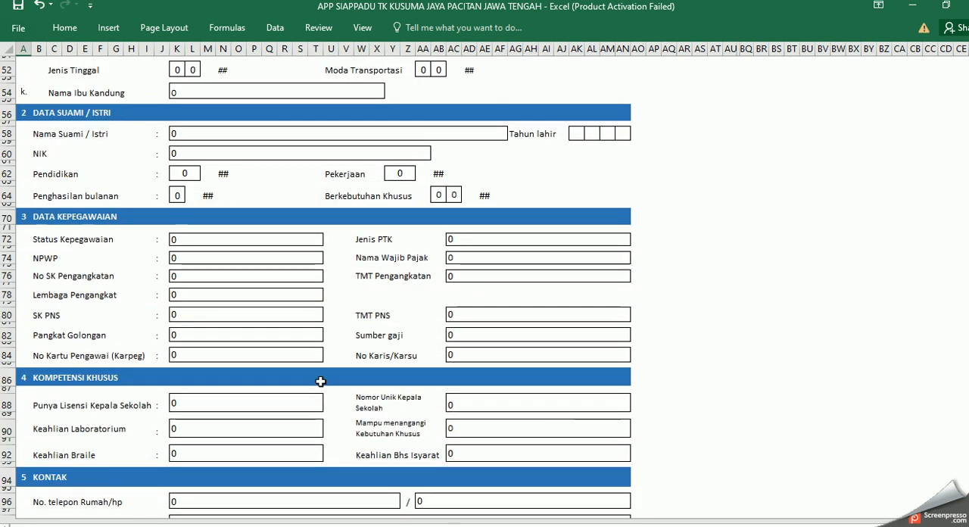
scroll(321, 381, "down", 9)
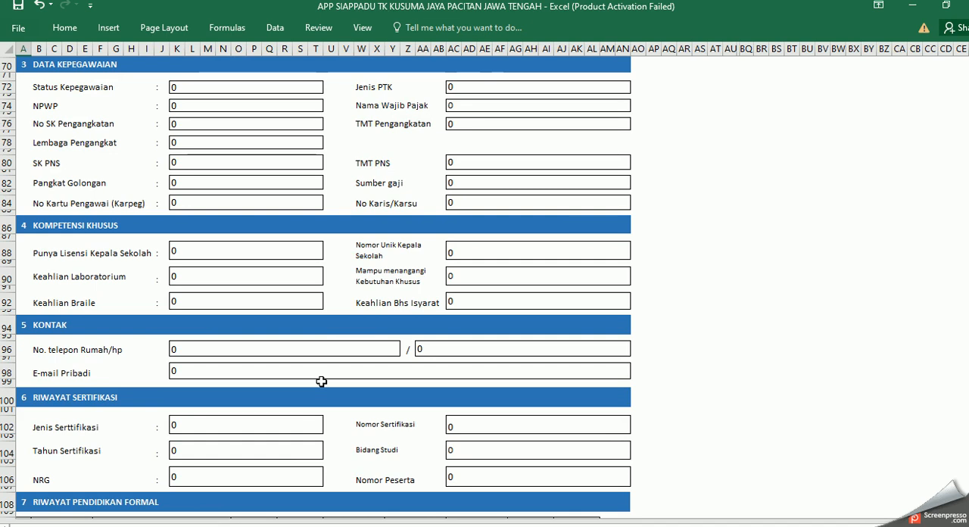
scroll(321, 380, "down", 20)
scroll(321, 381, "up", 10)
scroll(321, 381, "up", 20)
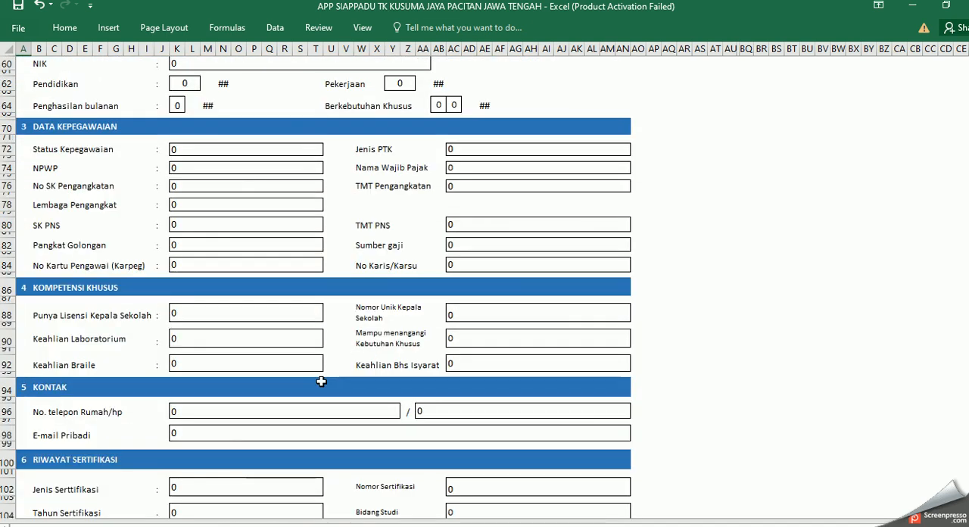
scroll(628, 321, "up", 15)
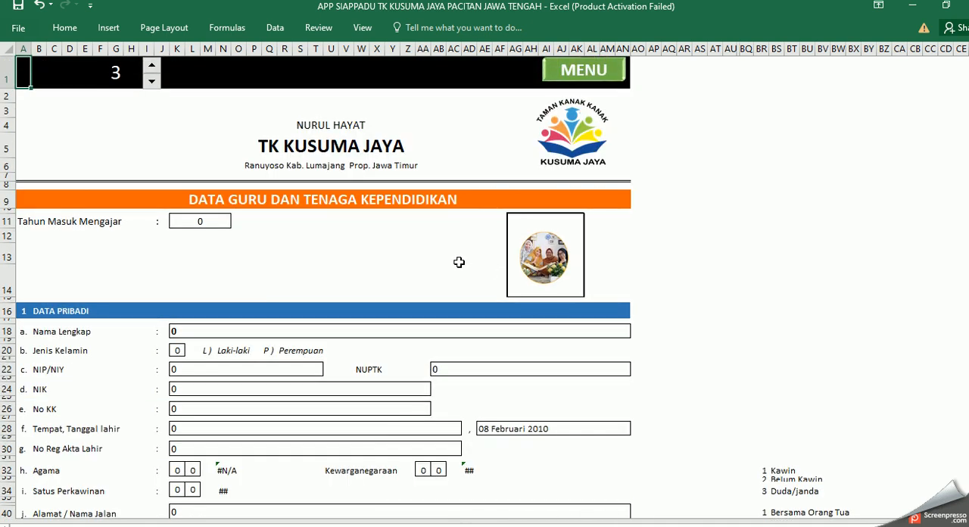
left_click(590, 73)
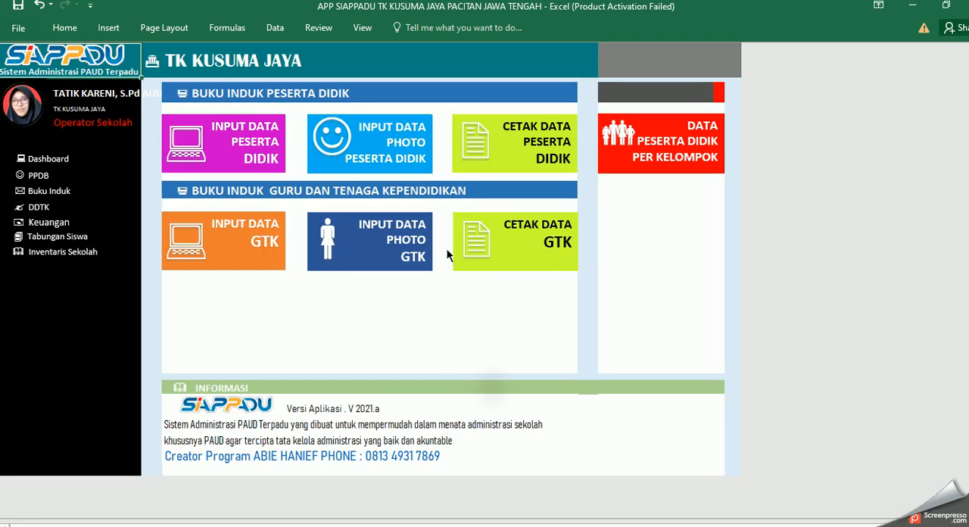
Step: Go through the dashboard to the DDTK section and open its data input sheet
left_click(67, 161)
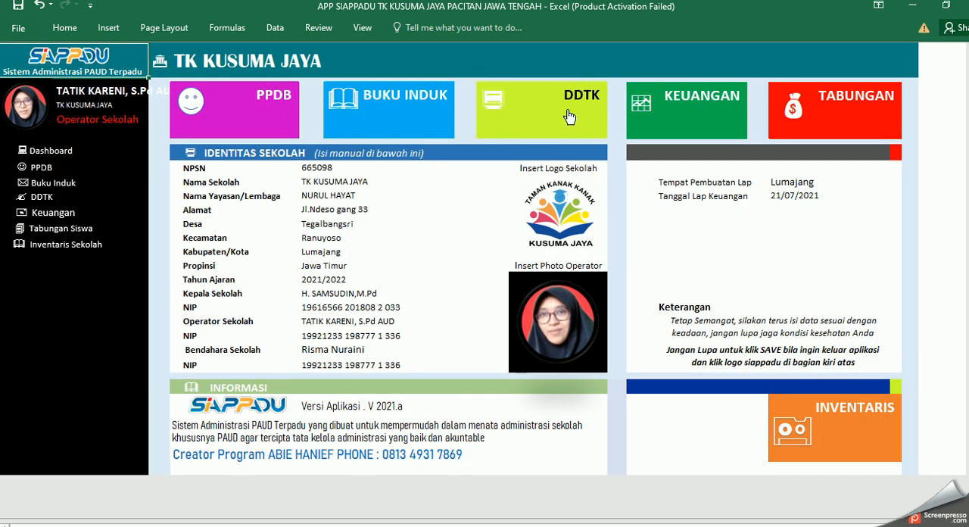
left_click(578, 116)
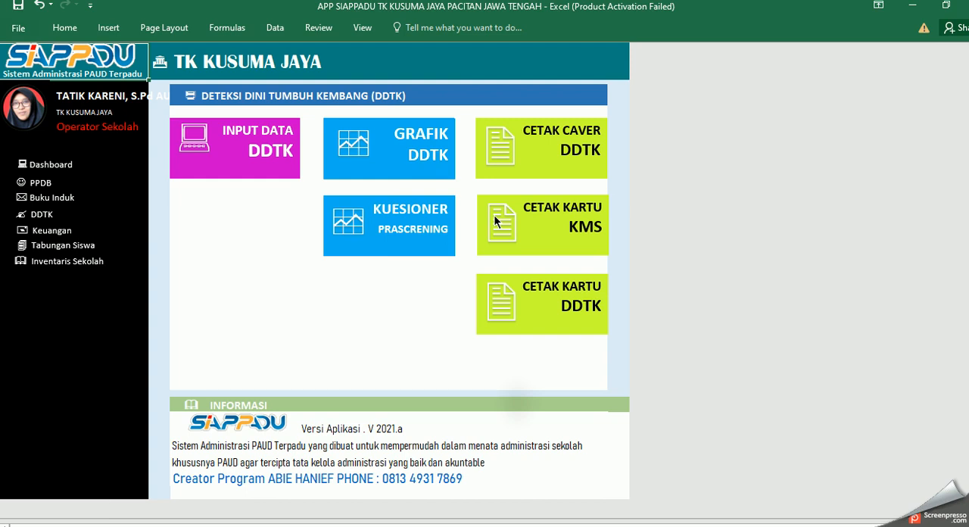
left_click(265, 151)
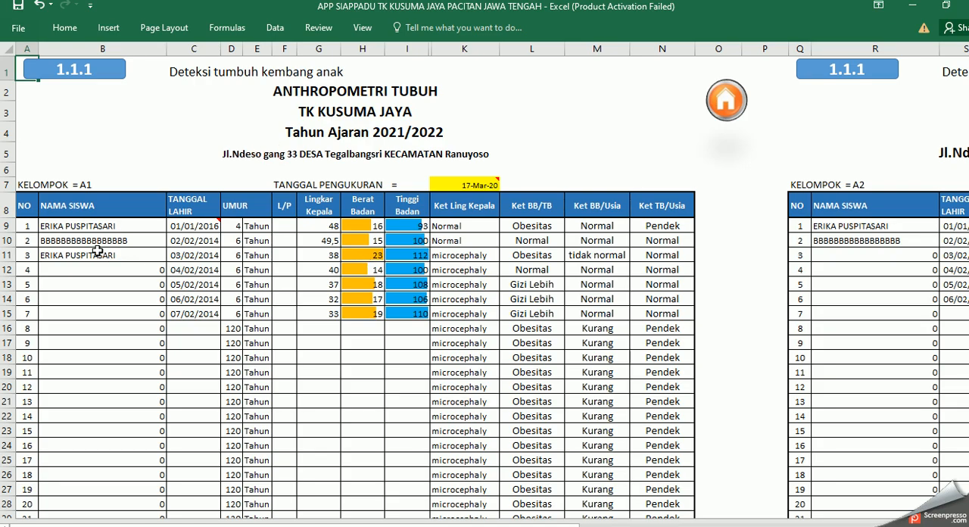
Step: Examine the student names and measurement rows of Kelompok A1 on the anthropometry sheet, then return to the DDTK menu
scroll(94, 227, "down", 2)
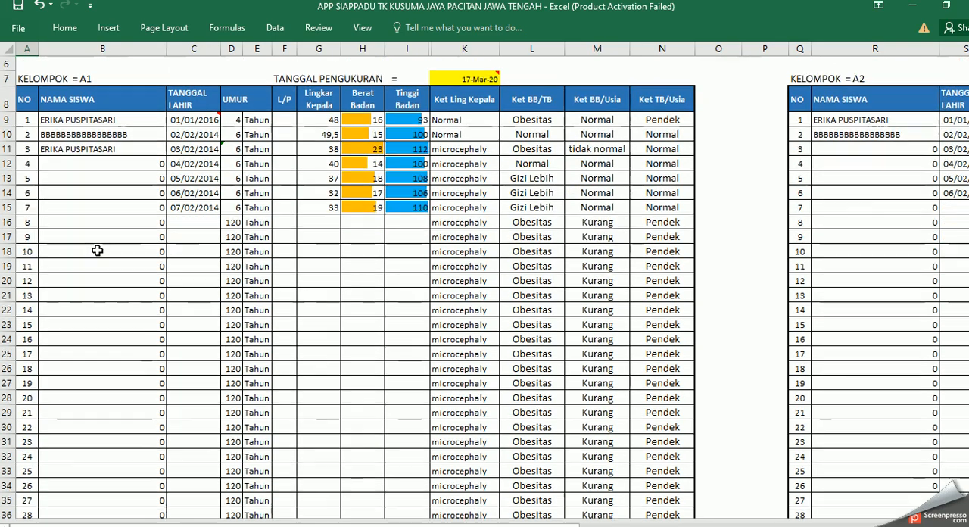
left_click(93, 193)
left_click(100, 149)
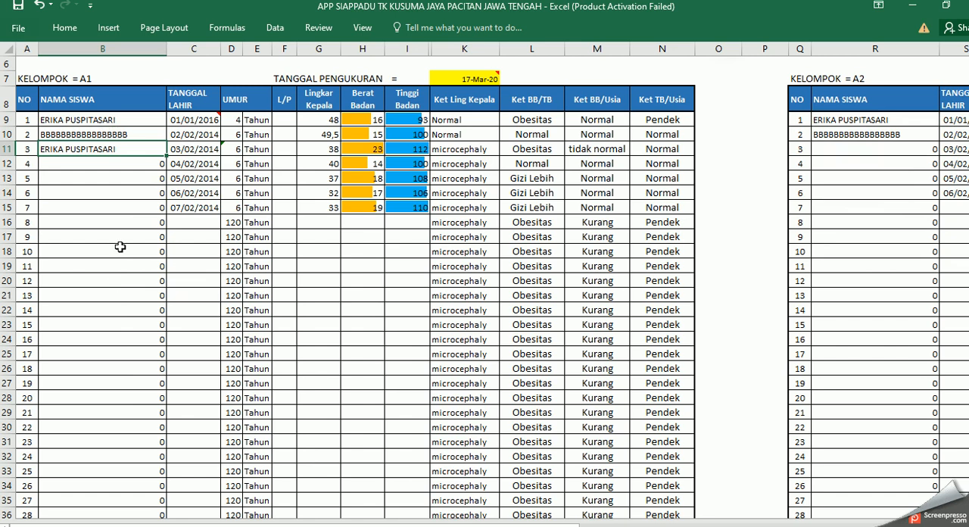
left_click(282, 134)
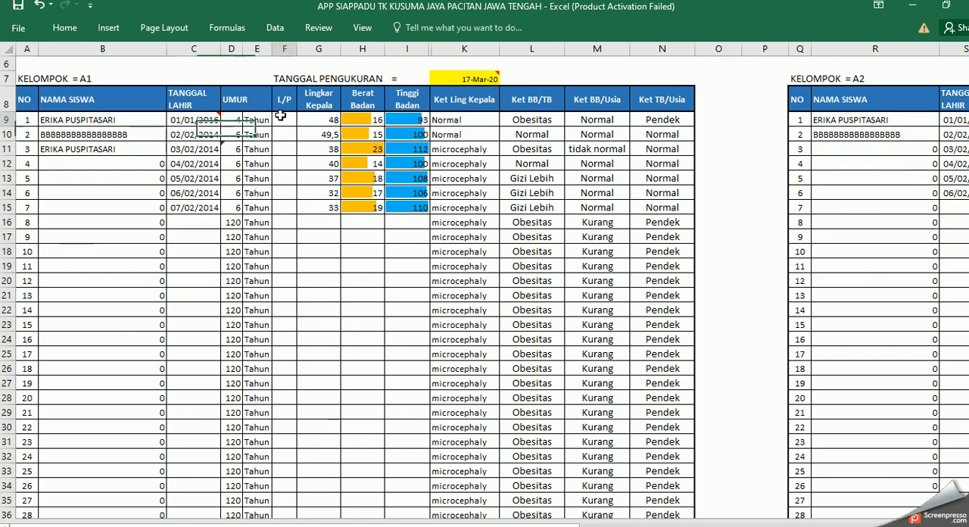
left_click(104, 182)
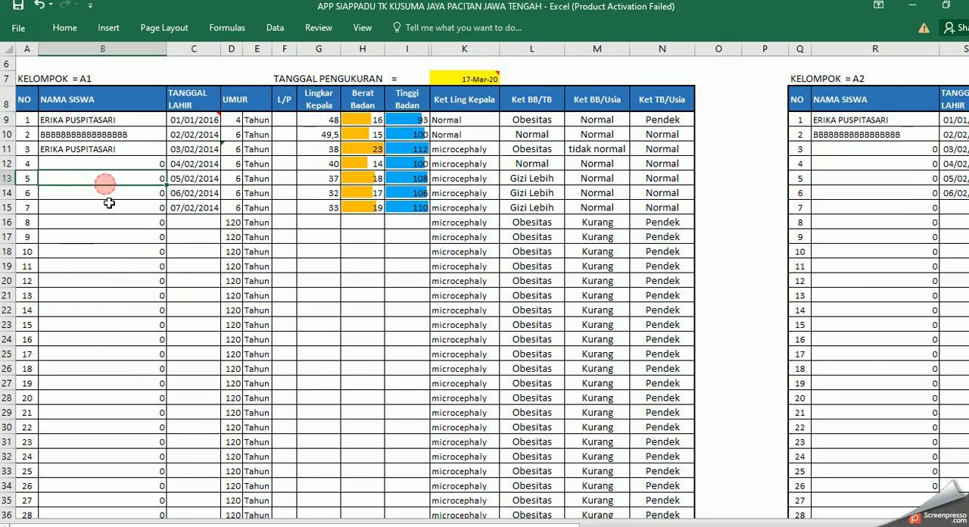
left_click(118, 164)
left_click(133, 149)
left_click(131, 121)
scroll(150, 179, "up", 2)
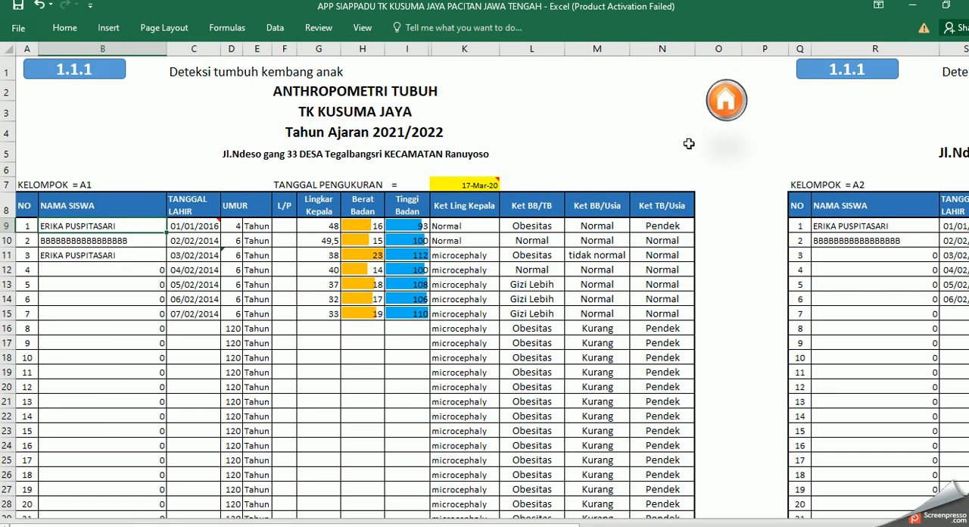
left_click(716, 117)
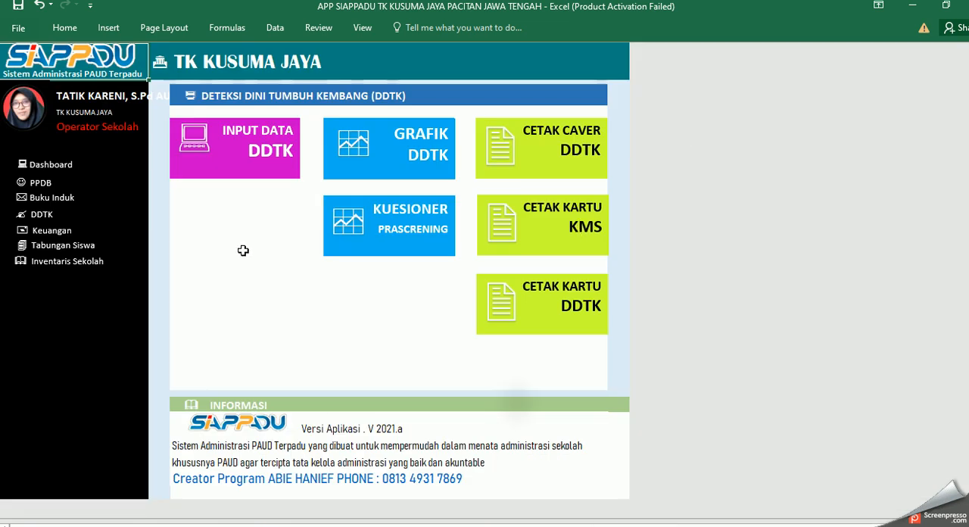
Step: Open the students-per-group sheet from the Buku Induk section
left_click(51, 197)
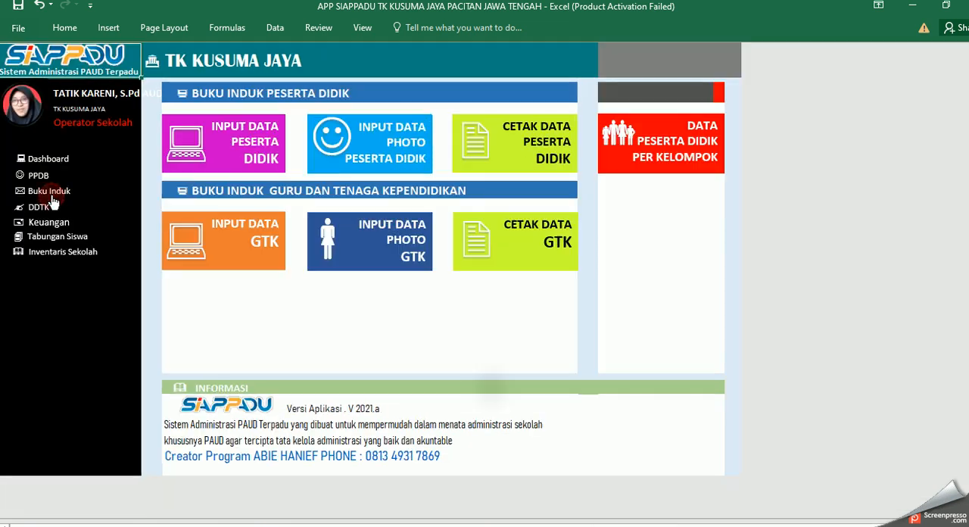
left_click(667, 157)
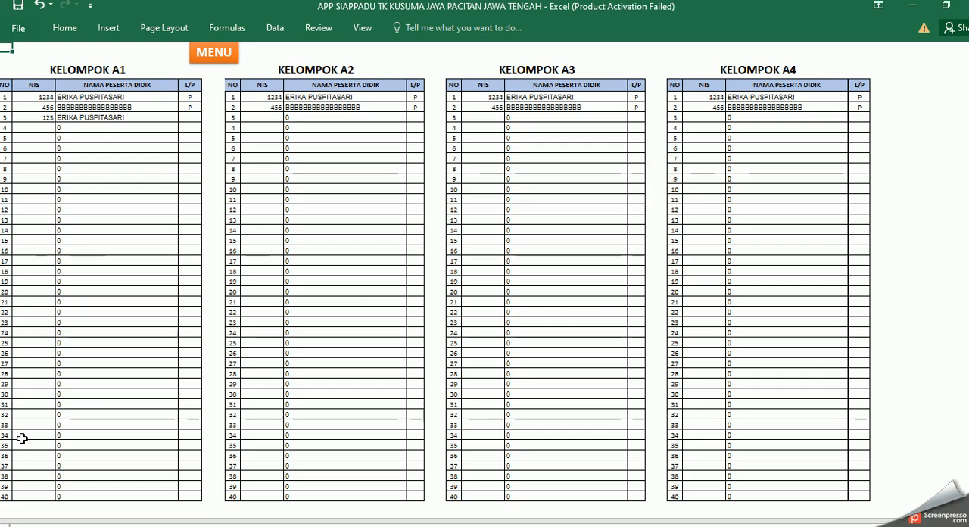
Step: Leave the students-per-group sheet, go to the DDTK section and open its data input sheet
left_click(194, 58)
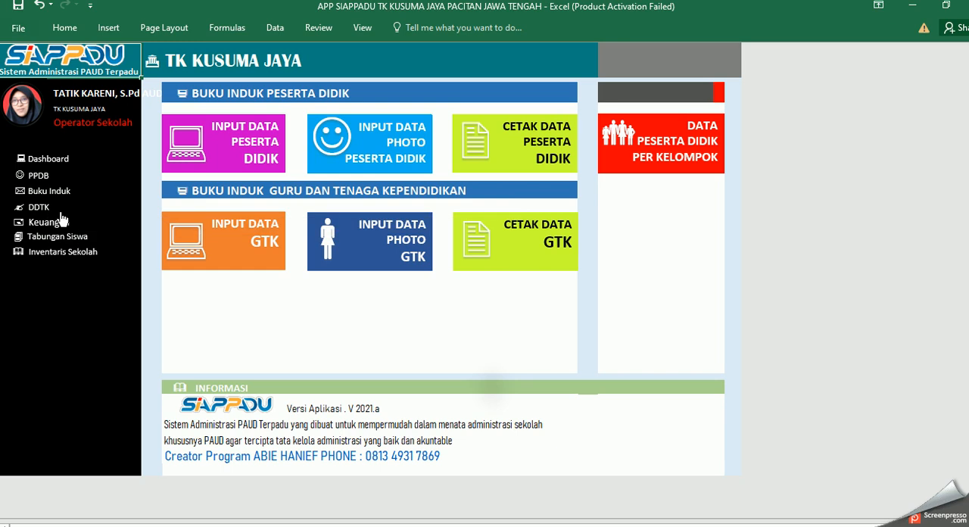
left_click(39, 208)
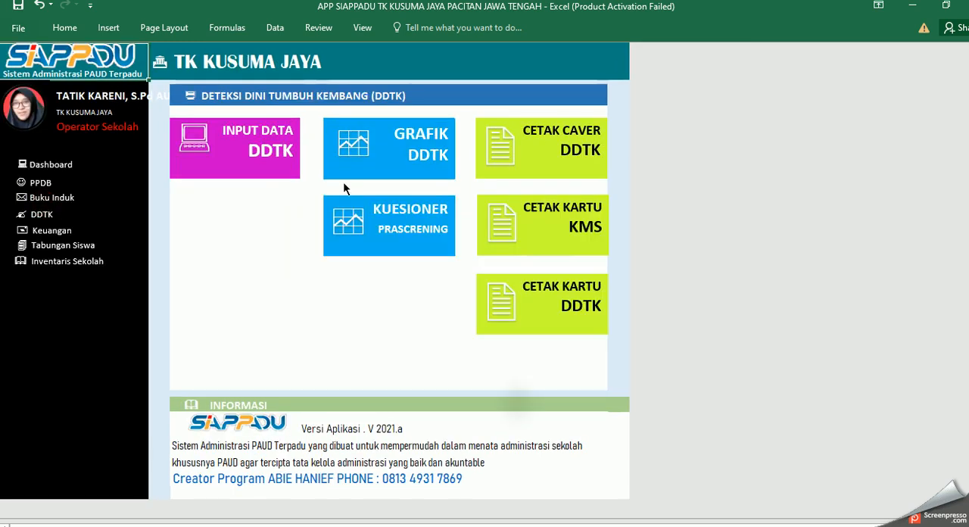
left_click(261, 155)
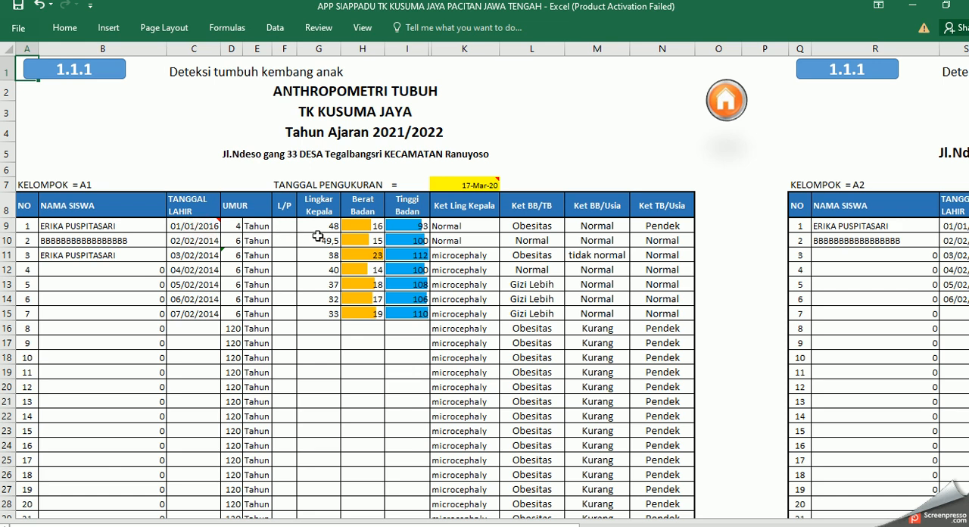
Step: Enter the measurements of student number 8 in Kelompok A1: Lingkar Kepala 35, Berat Badan 19 and Tinggi Badan 108
key("Tab")
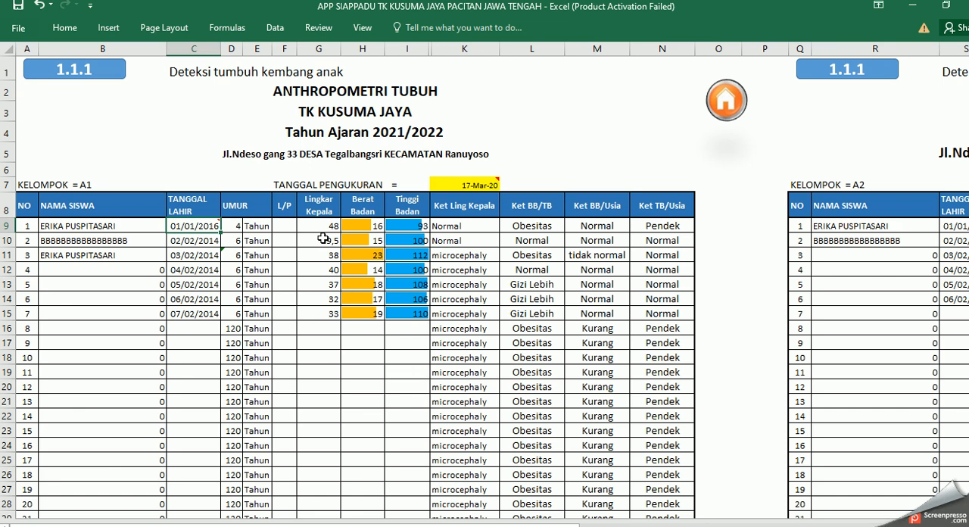
left_click(405, 227)
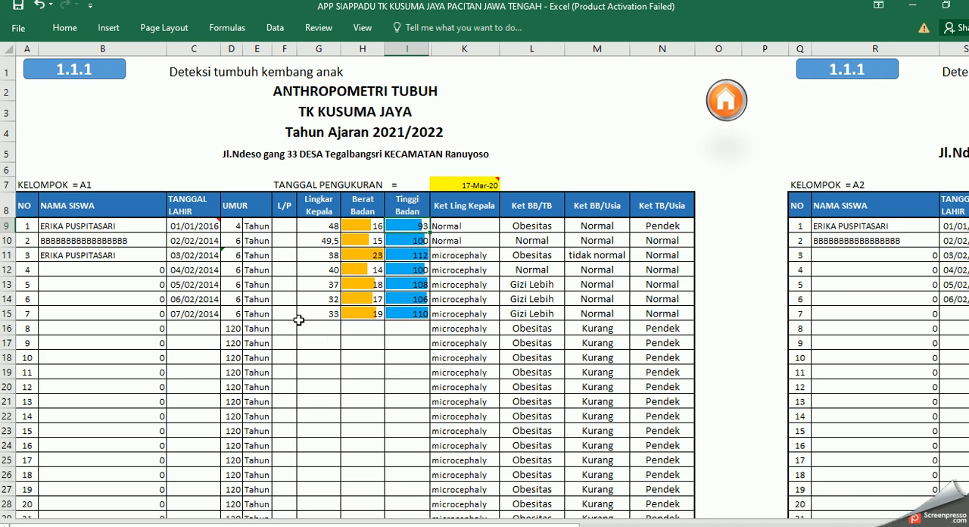
left_click(323, 326)
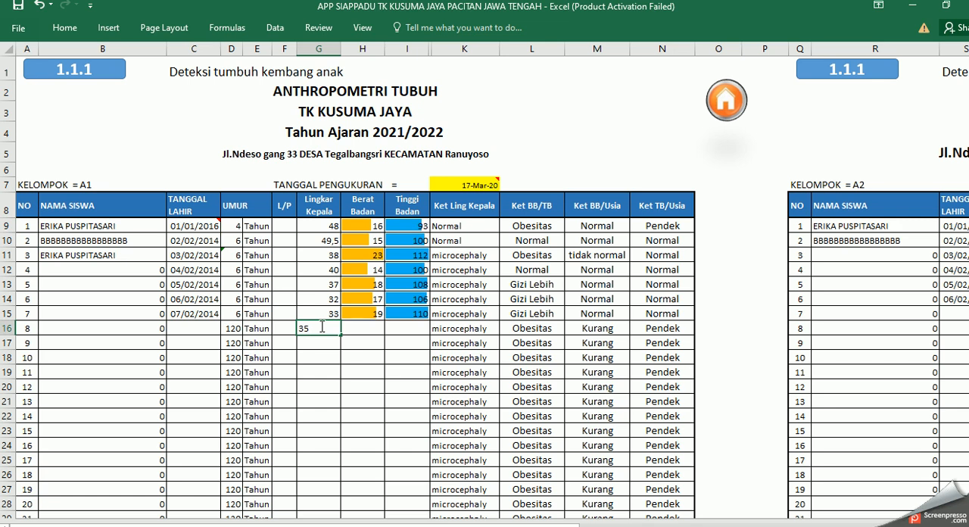
key("Tab")
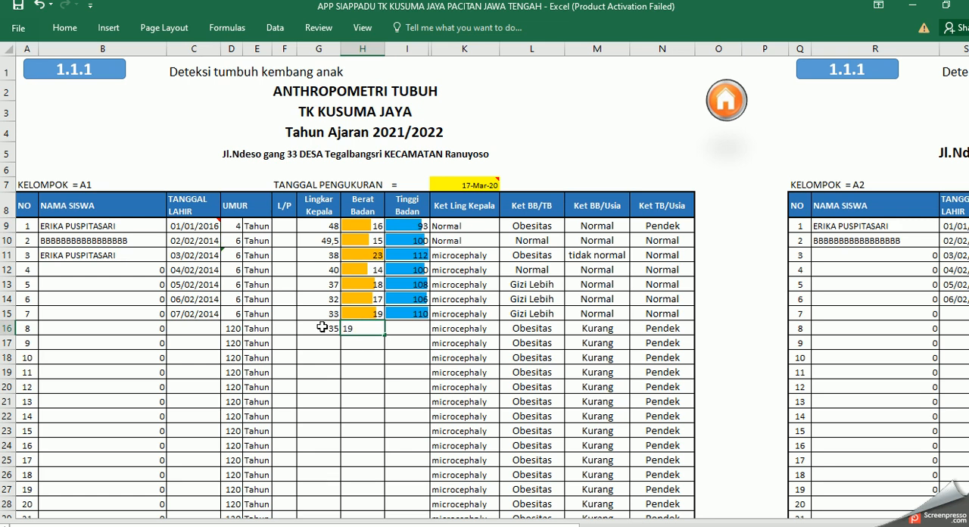
key("Tab")
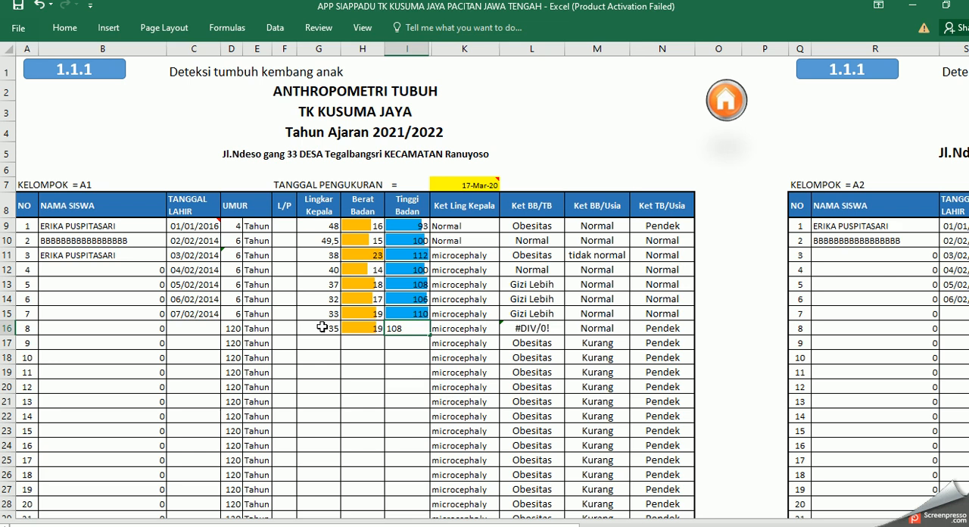
key("Return")
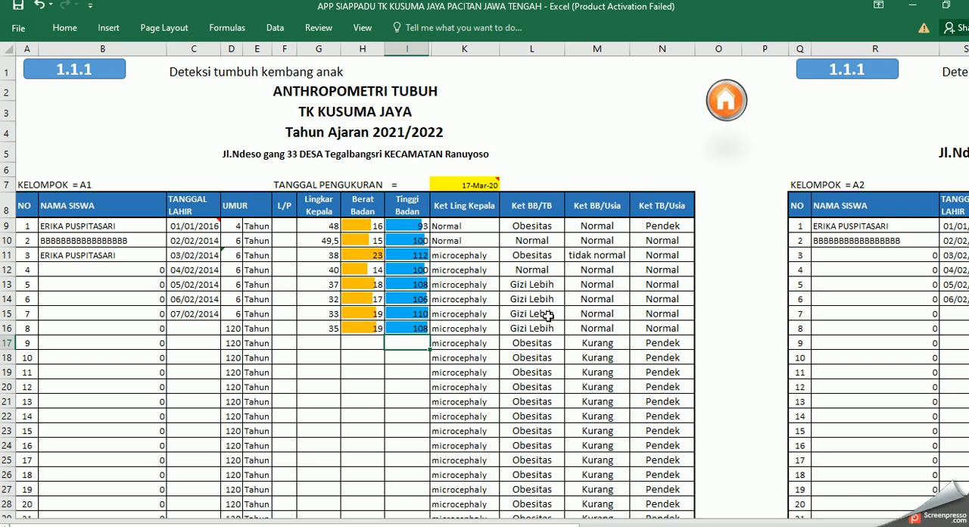
Step: Examine the Kelompok A1 and A2 anthropometry tables down to row number 40, then return to the DDTK menu
left_click(92, 184)
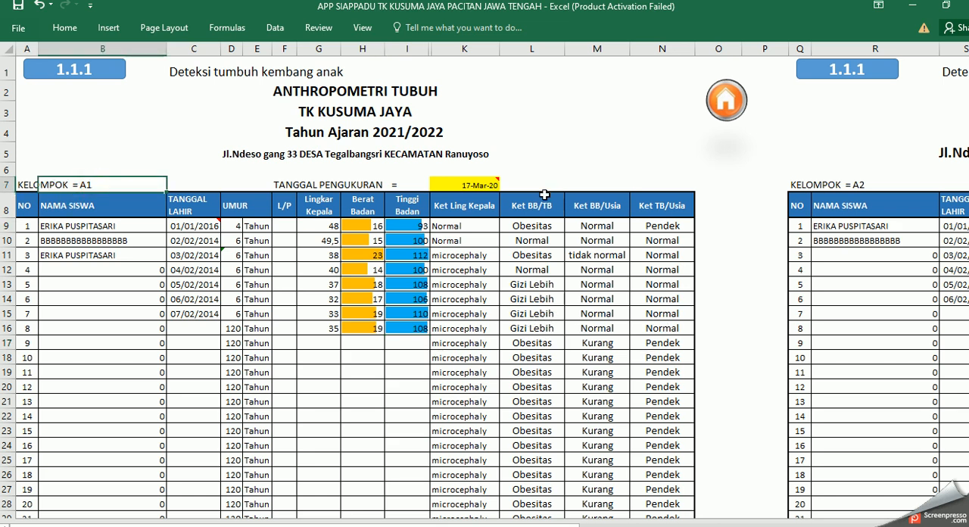
left_click(861, 181)
scroll(620, 250, "down", 1)
scroll(620, 249, "down", 18)
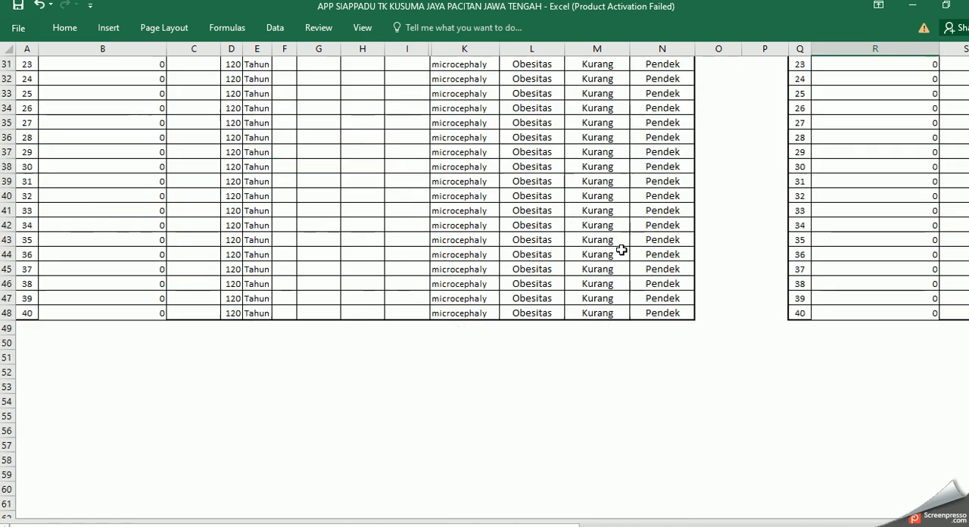
left_click(80, 300)
left_click(870, 302)
scroll(863, 300, "up", 18)
mouse_move(485, 524)
left_mouse_down()
mouse_move(883, 525)
mouse_move(500, 525)
left_mouse_up()
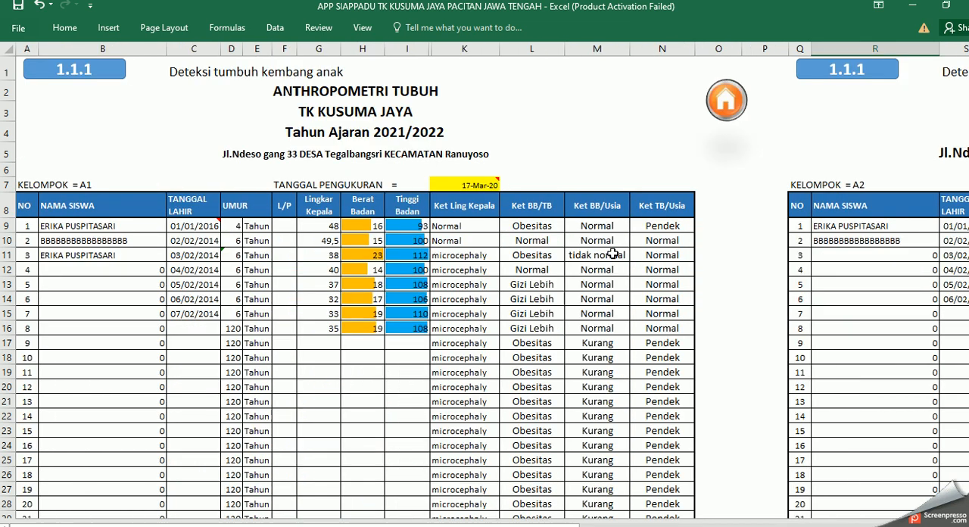
left_click(728, 110)
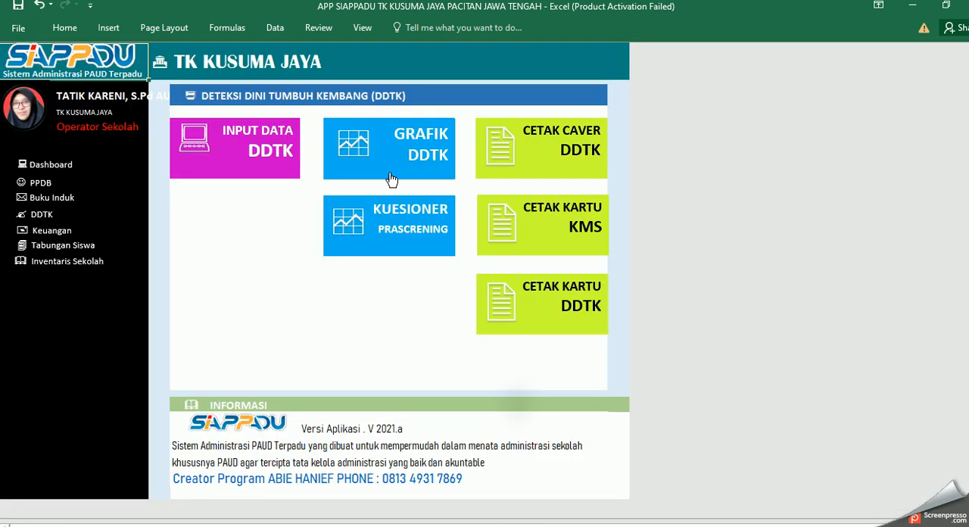
Step: View the Grafik BB vs TB Kel A1 chart, revisit the anthropometry input sheet and return to the DDTK menu
left_click(400, 151)
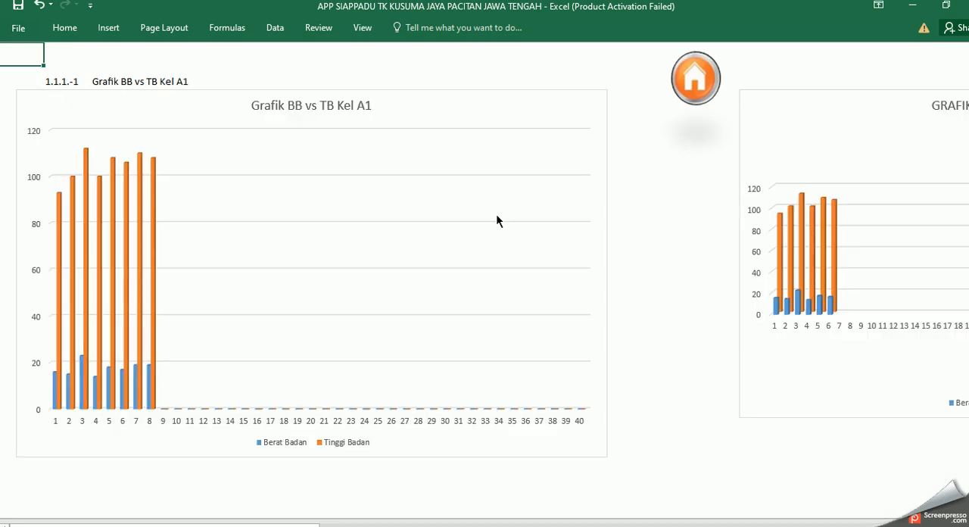
left_click(693, 78)
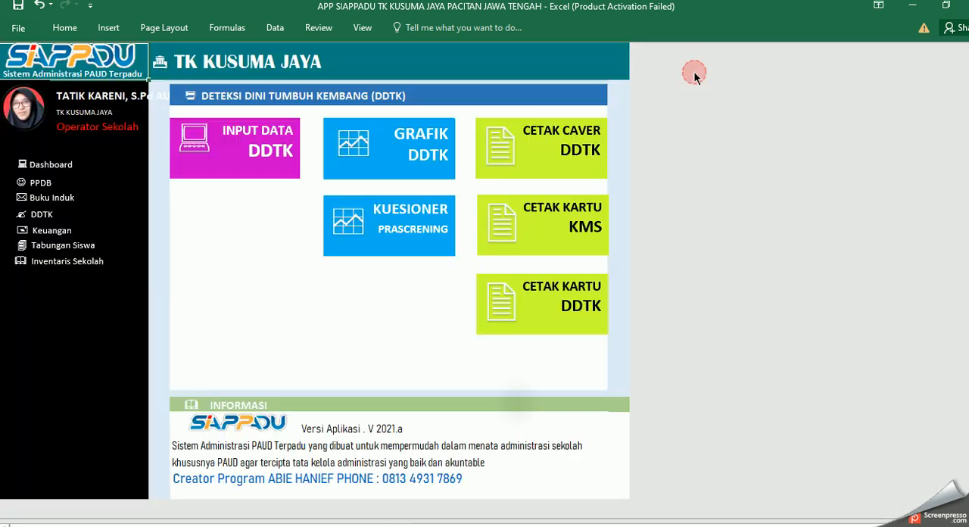
left_click(286, 167)
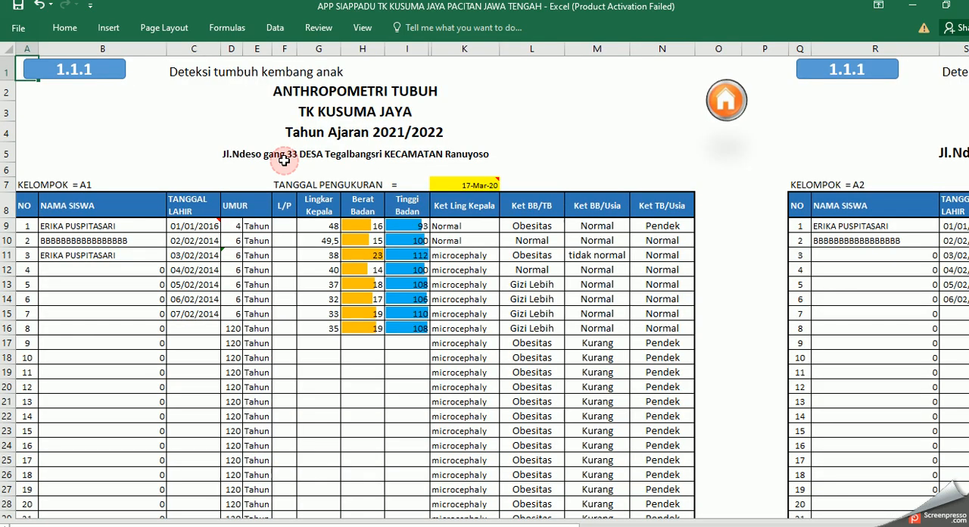
left_click(728, 108)
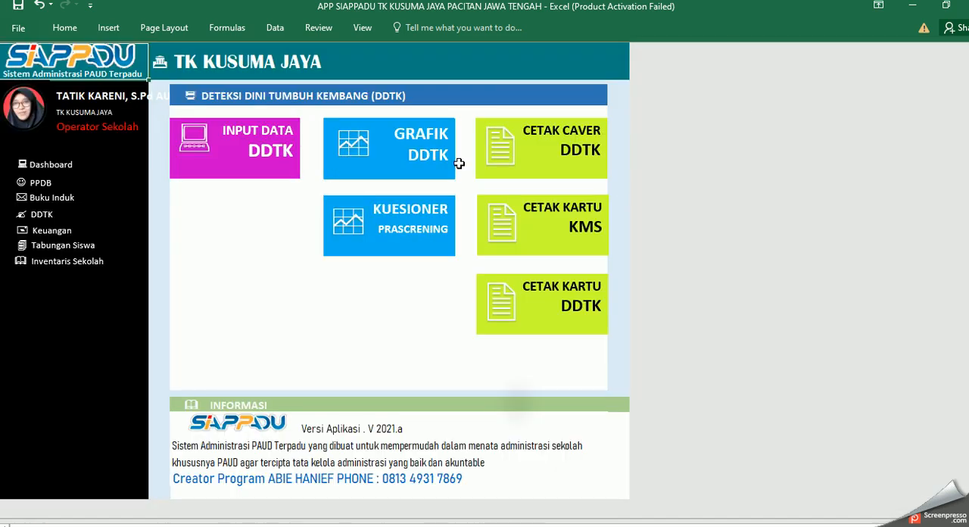
Step: Examine the DDTK charts for weight versus height, height by age and head circumference, then return to the DDTK menu
left_click(358, 177)
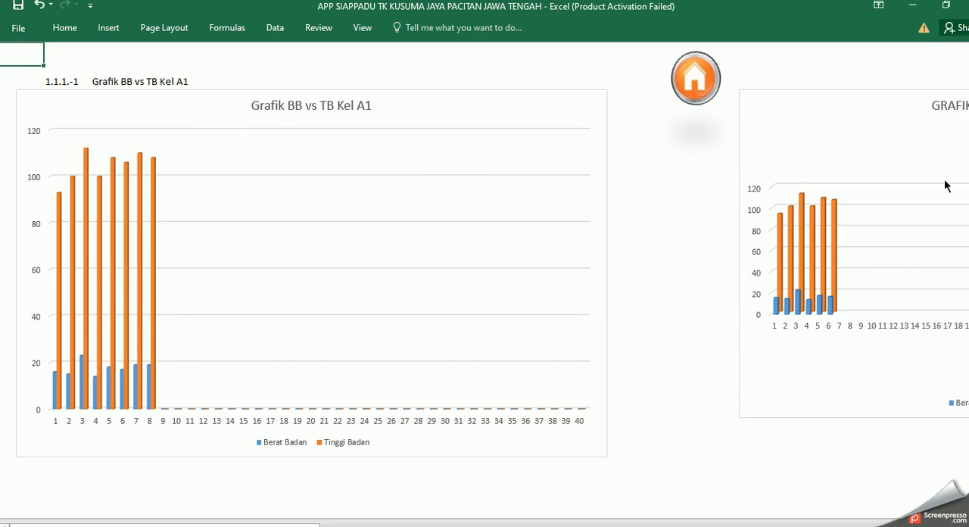
scroll(503, 431, "down", 5)
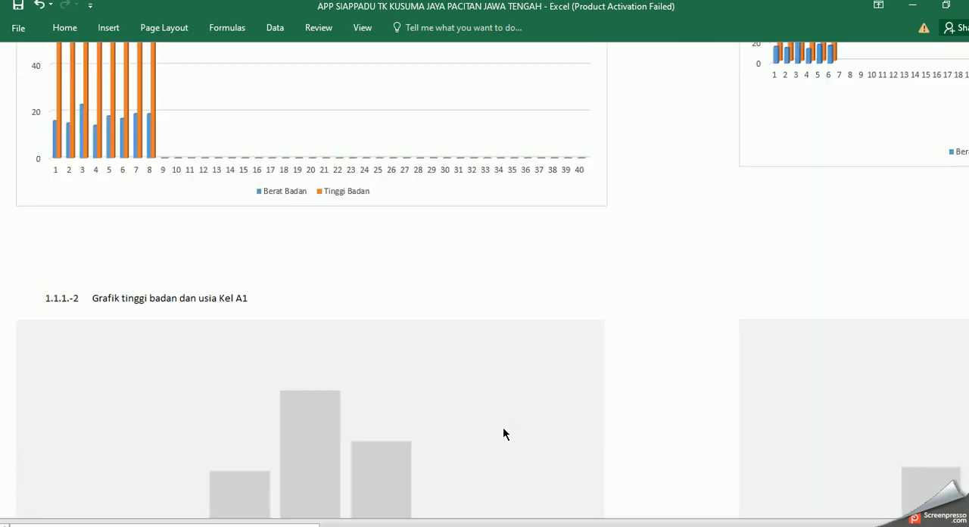
scroll(785, 365, "up", 5)
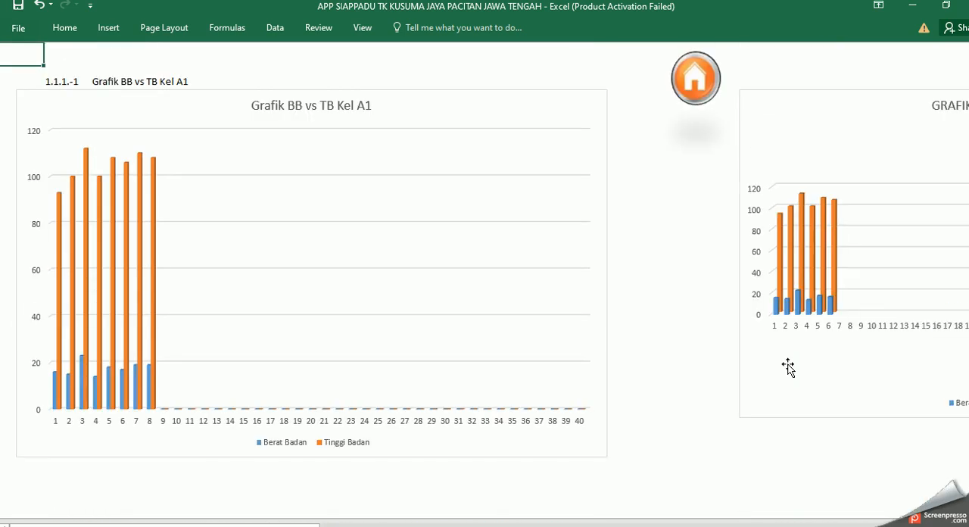
scroll(697, 363, "down", 10)
scroll(696, 361, "down", 10)
scroll(696, 361, "down", 8)
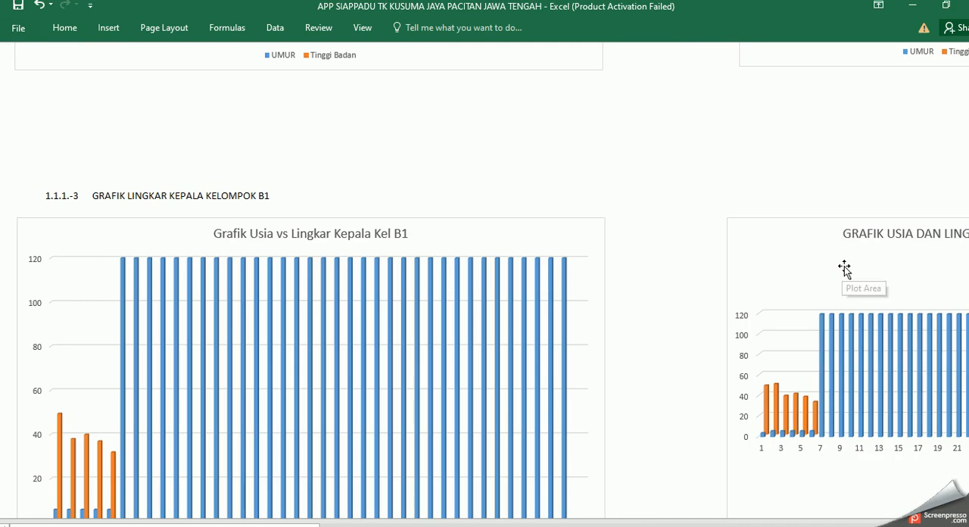
scroll(607, 355, "up", 15)
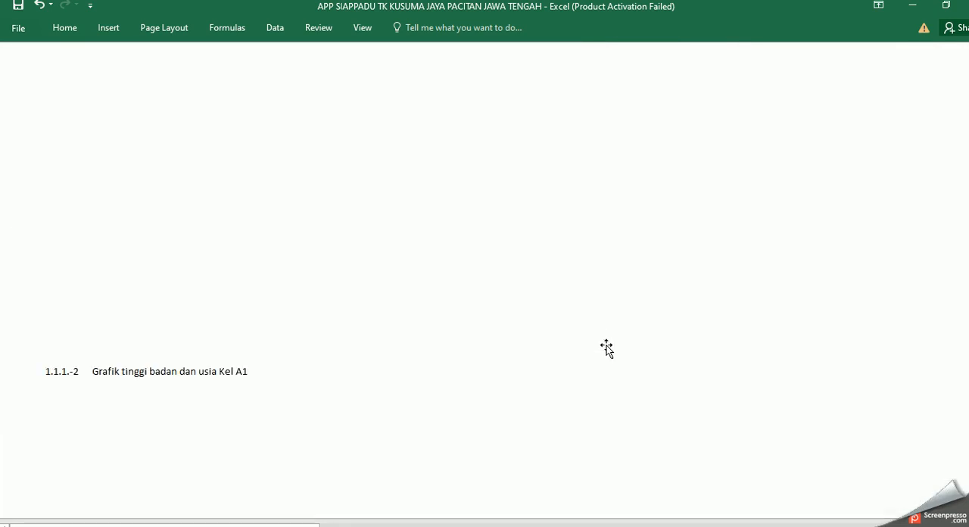
scroll(607, 348, "up", 3)
left_click(689, 83)
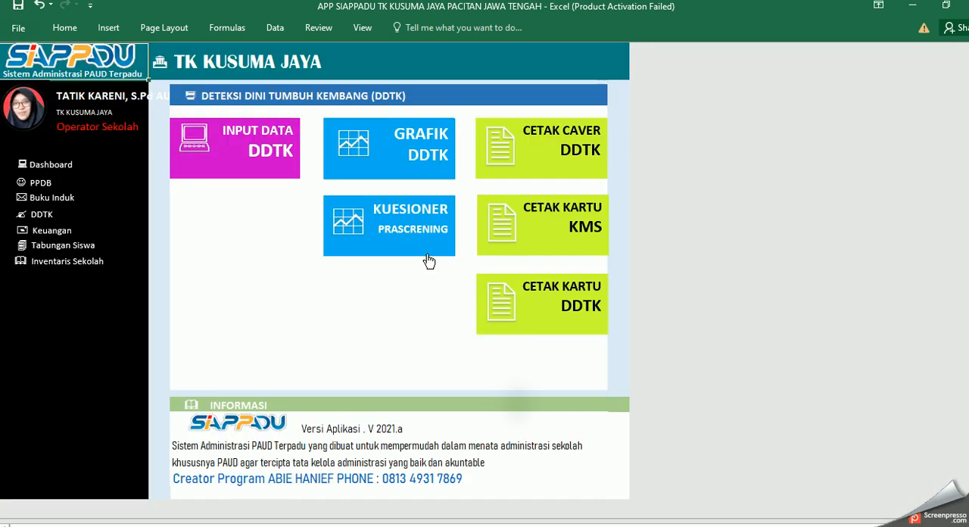
Step: View the printable DDTK report cover, then open the Kuesioner Prascrening sheet from the DDTK menu
left_click(567, 155)
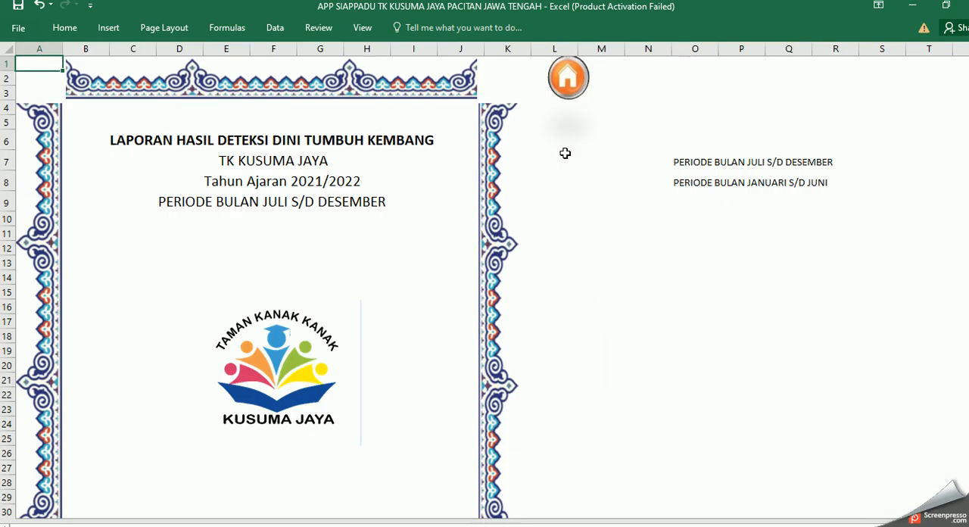
left_click(568, 80)
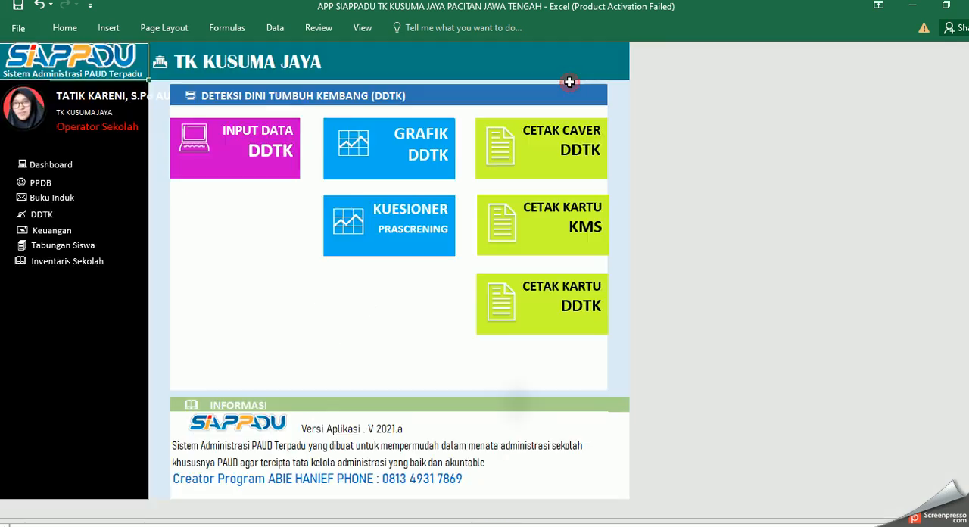
left_click(393, 237)
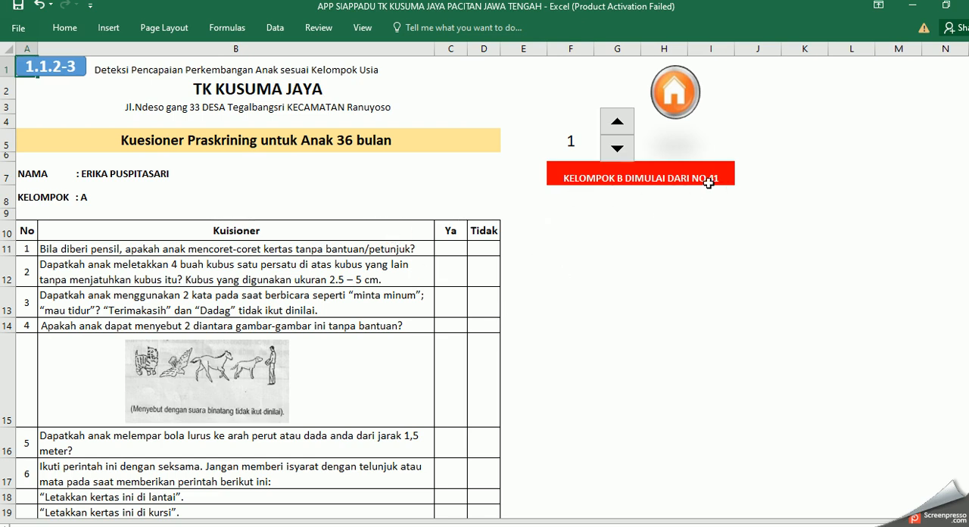
Step: Check the record number and group fields of the 36-month questionnaire, show record 3, and return to the DDTK menu
left_click(573, 141)
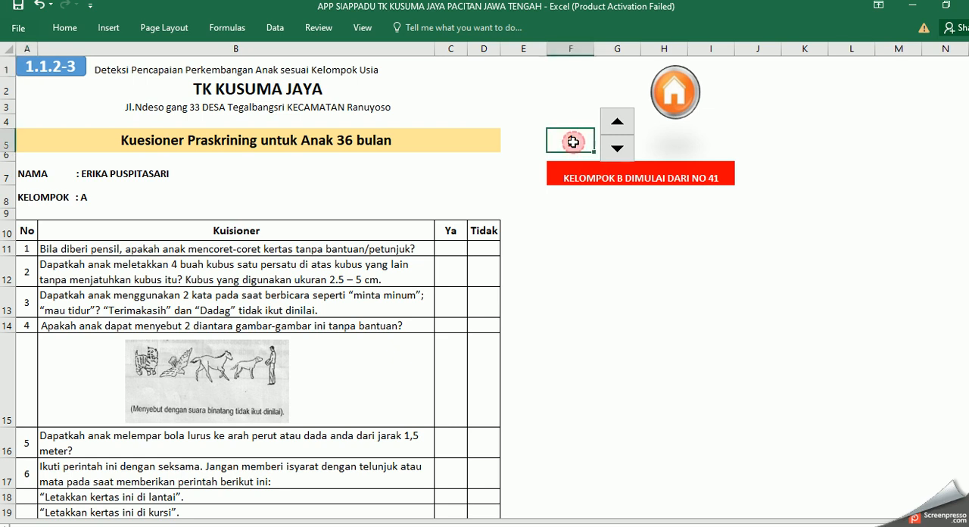
left_click(83, 197)
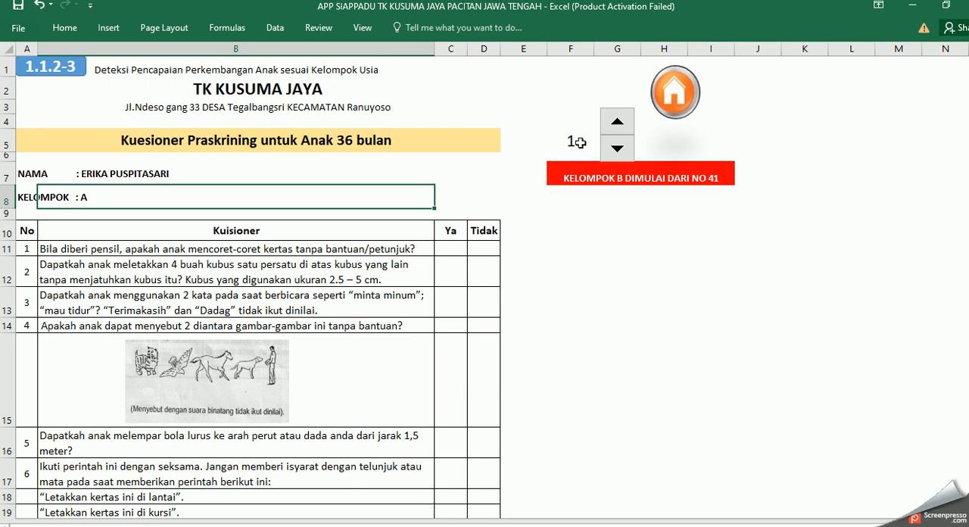
left_click(575, 142)
left_click(698, 179)
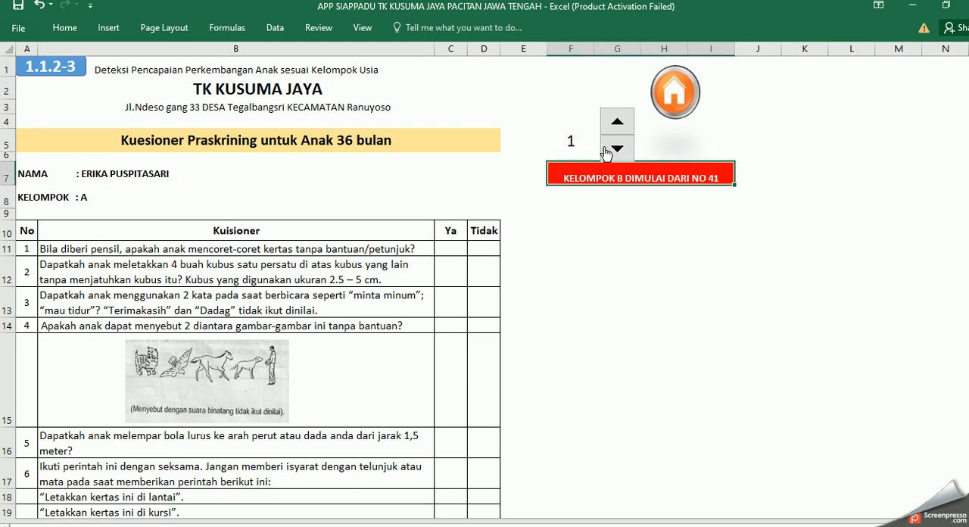
left_click(617, 123)
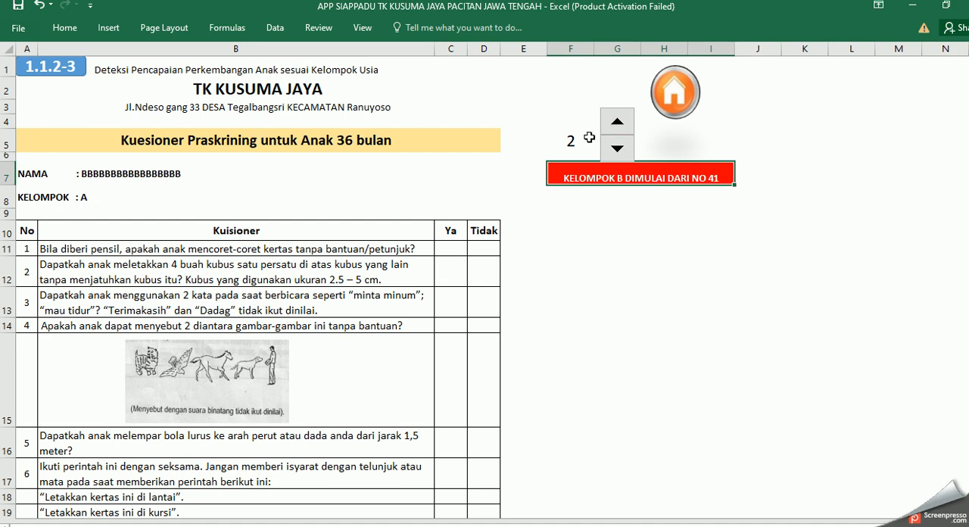
left_click(617, 123)
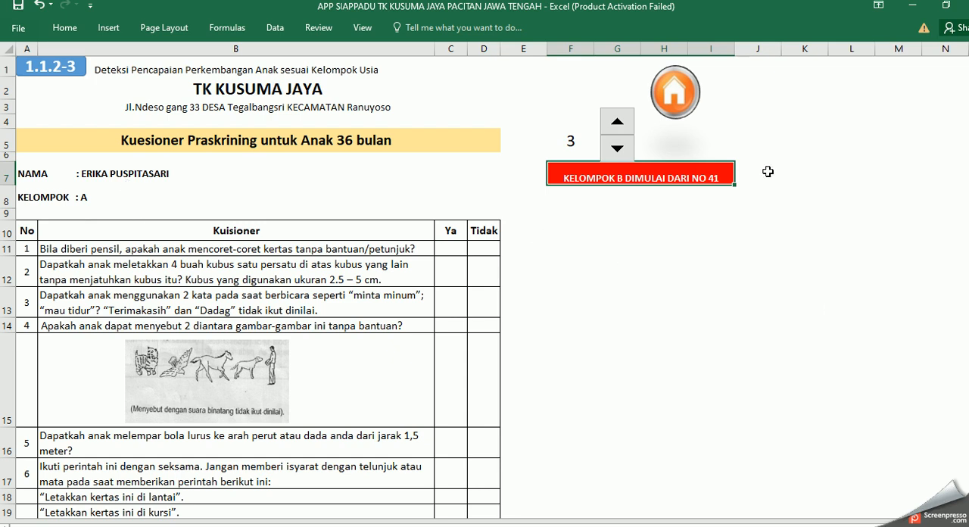
left_click(671, 108)
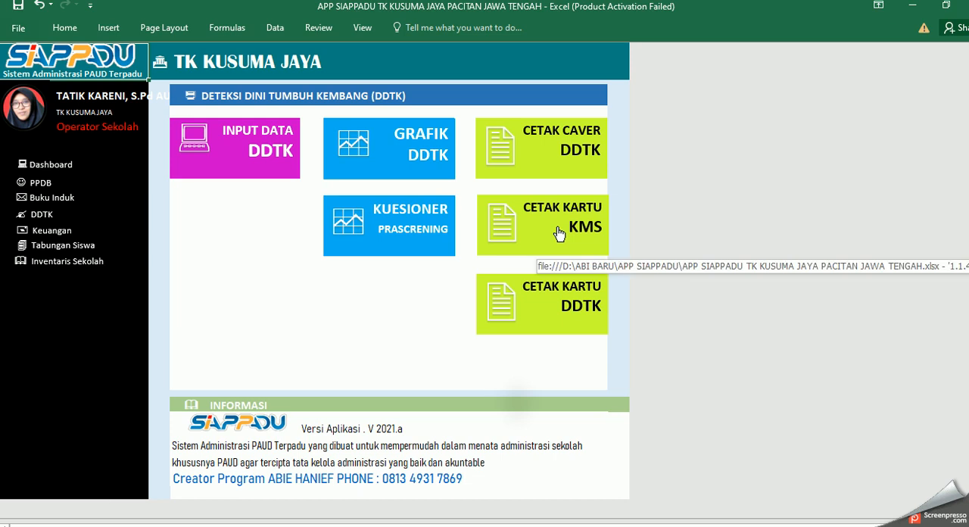
Step: Open the printable KMS card sheet and examine the cards for girls and boys
left_click(554, 229)
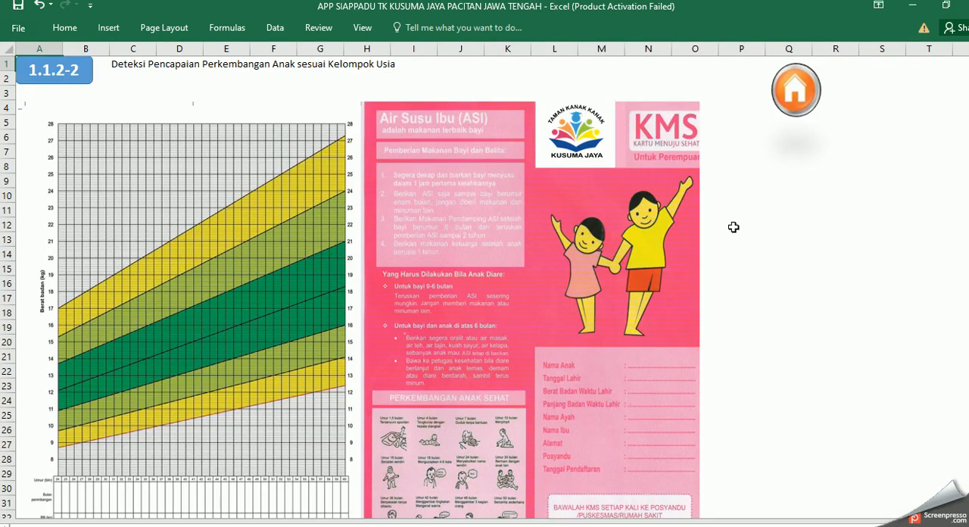
scroll(738, 219, "down", 8)
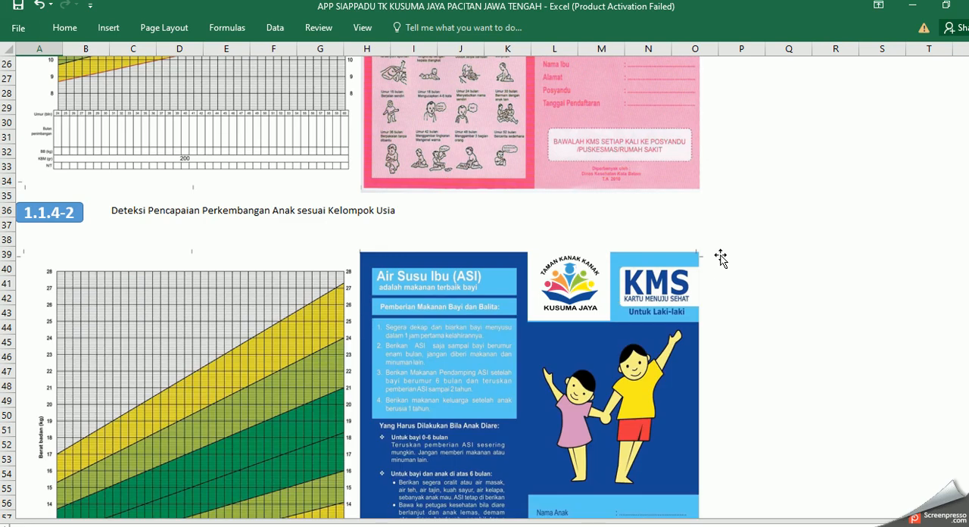
scroll(720, 258, "up", 7)
scroll(721, 257, "up", 2)
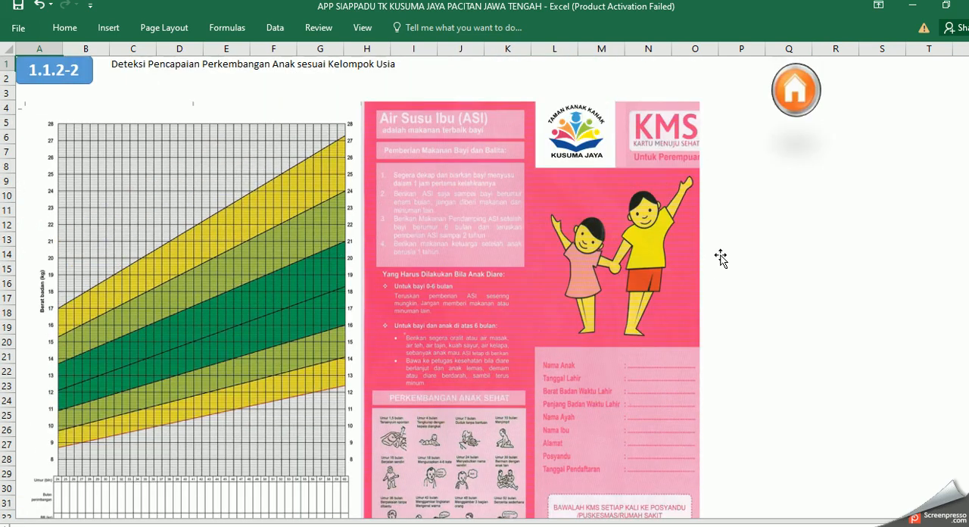
Step: Return to the DDTK menu, open the printable DDTK card sheet and review the card down to its signature area
left_click(795, 93)
left_click(554, 308)
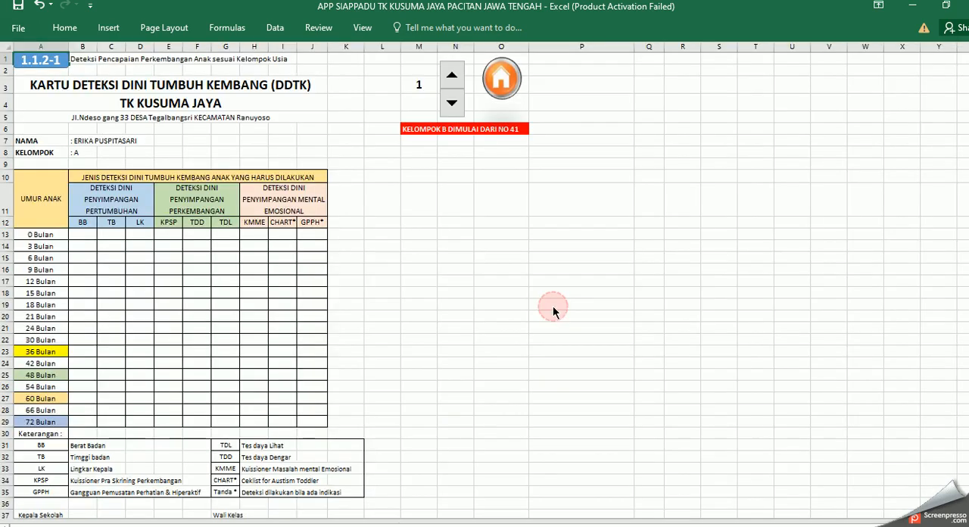
scroll(274, 313, "down", 5)
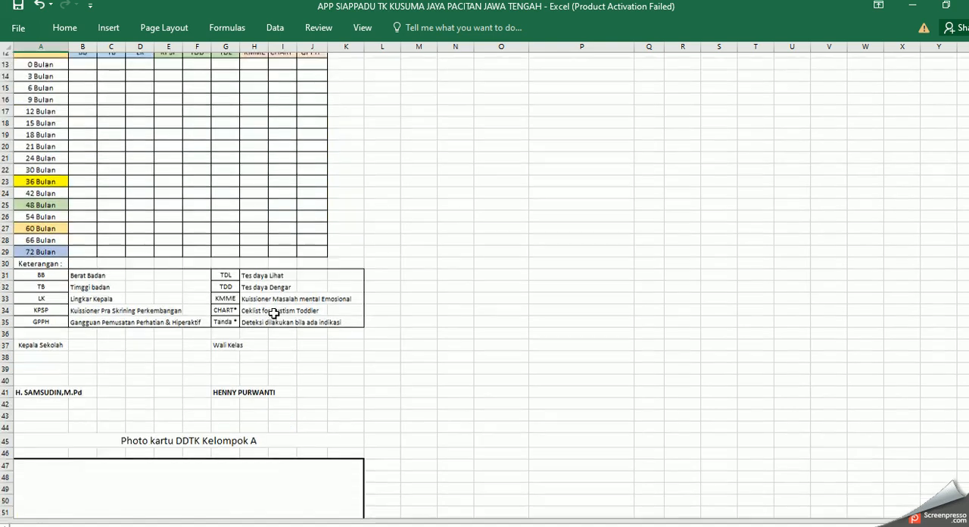
scroll(275, 320, "up", 5)
Step: Go back to the DDTK menu, view the DDTK data entry sheet with the anthropometry table, and return to the menu
left_click(503, 84)
left_click(271, 169)
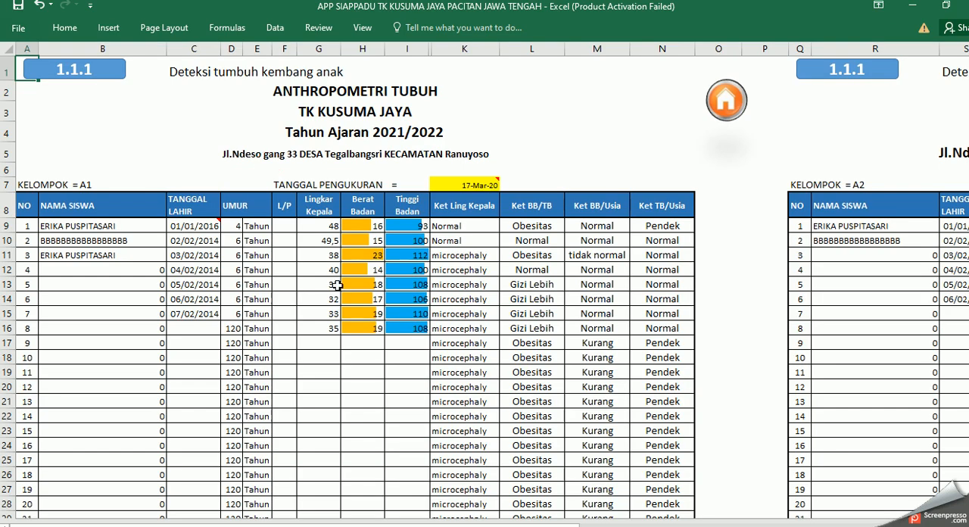
left_click(725, 108)
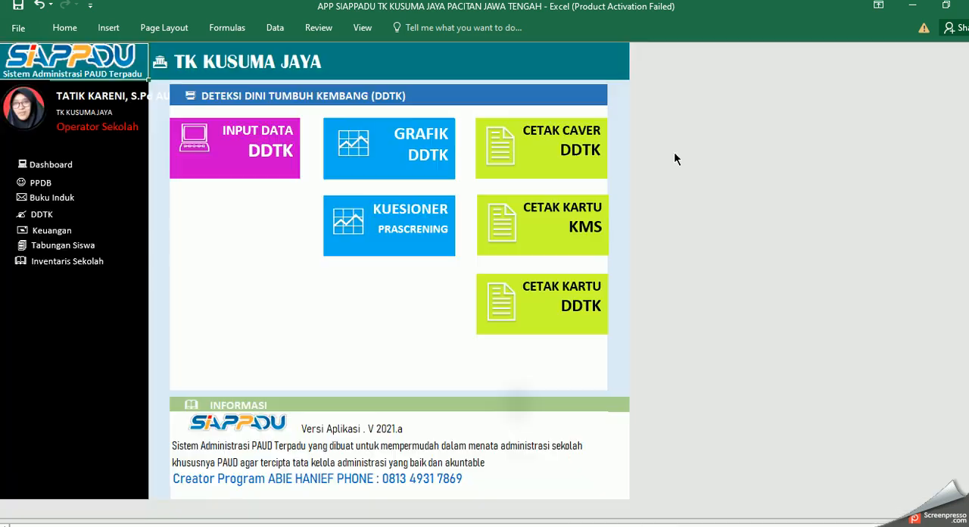
Step: Reopen the printable DDTK card, browse one record forward and back, and return to the DDTK menu
left_click(567, 307)
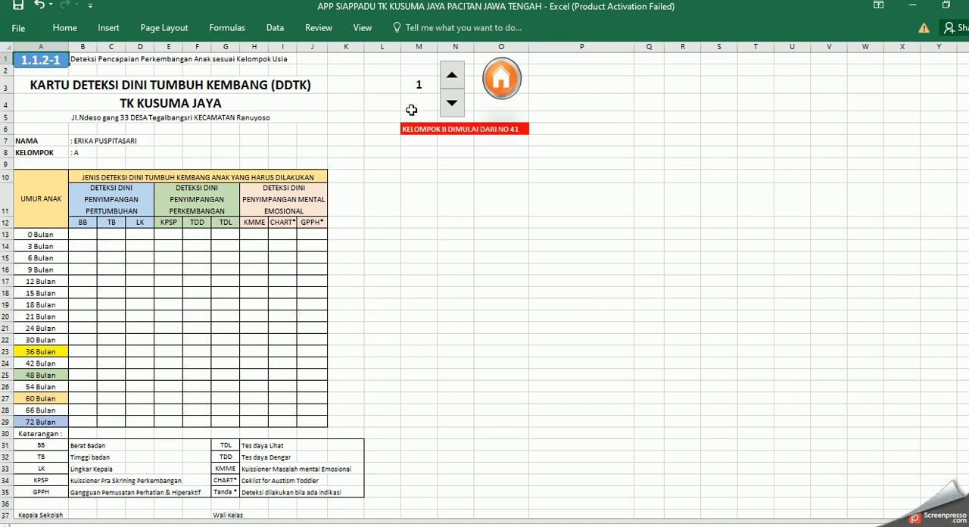
left_click(454, 78)
left_click(451, 102)
left_click(501, 79)
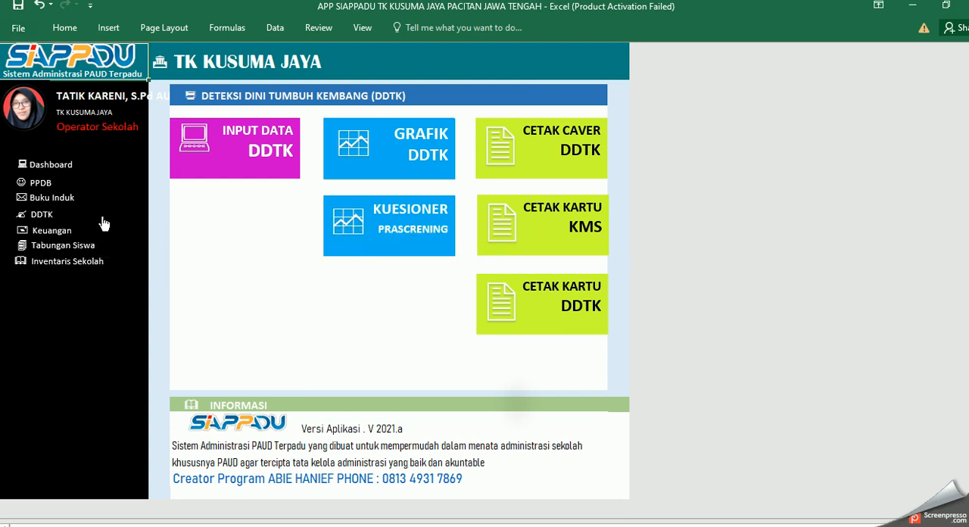
Step: Open the Keuangan menu from the dashboard, view the Buku Kas Umum sheet, and return to the Keuangan menu
left_click(57, 162)
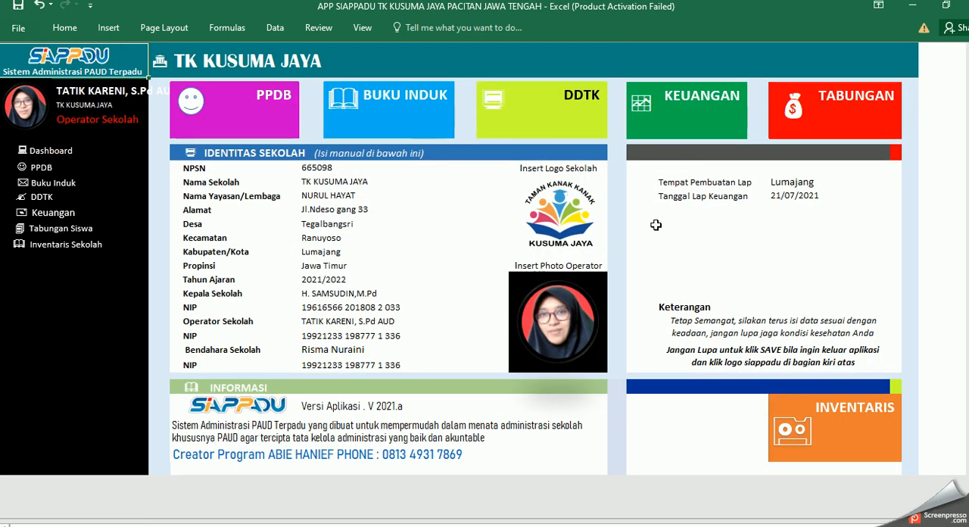
left_click(681, 133)
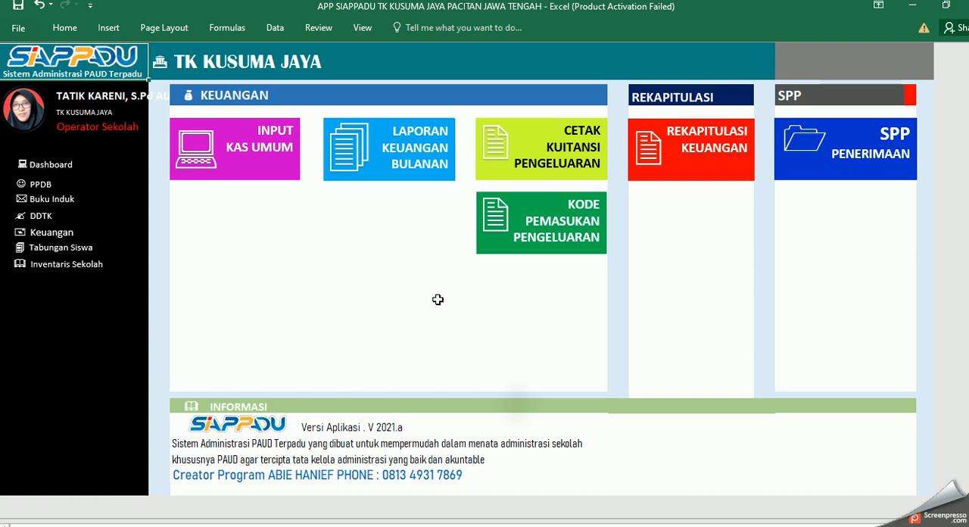
left_click(246, 153)
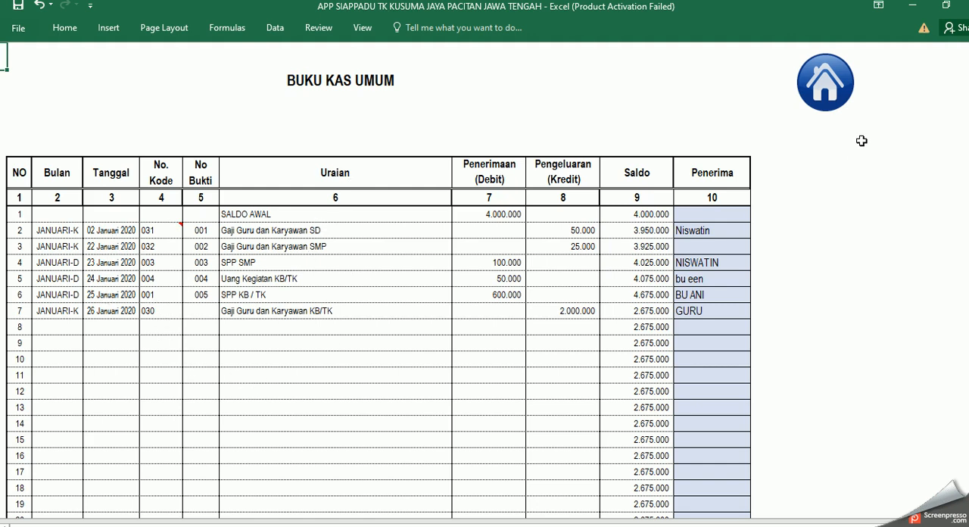
left_click(829, 92)
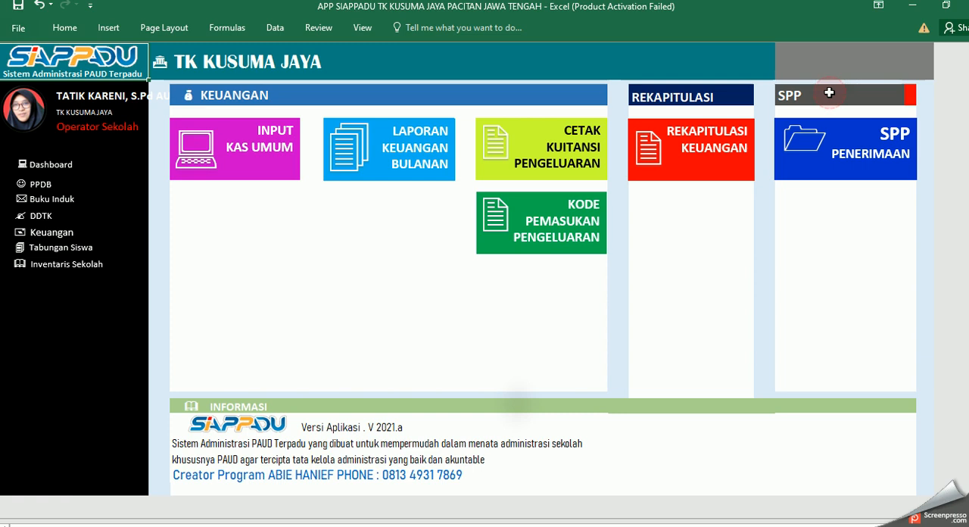
Step: Open the income and expense code list and examine the income codes 001–029 and the expense codes from 030 onward
left_click(573, 242)
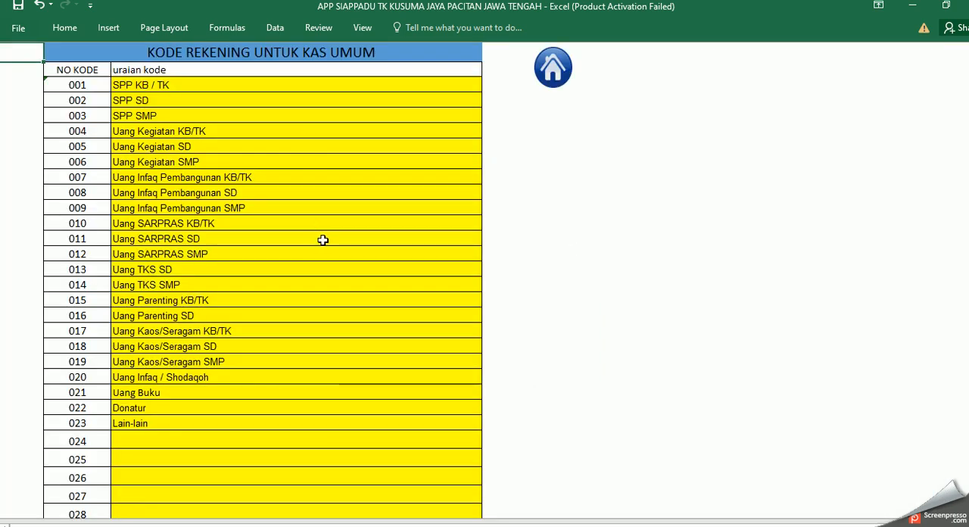
scroll(322, 240, "down", 2)
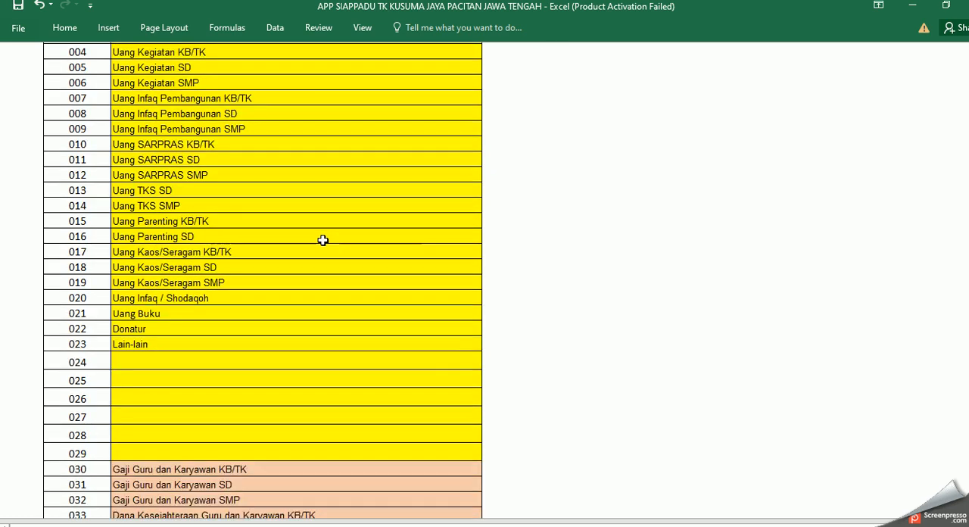
scroll(323, 240, "up", 2)
left_click_drag(318, 85, 353, 414)
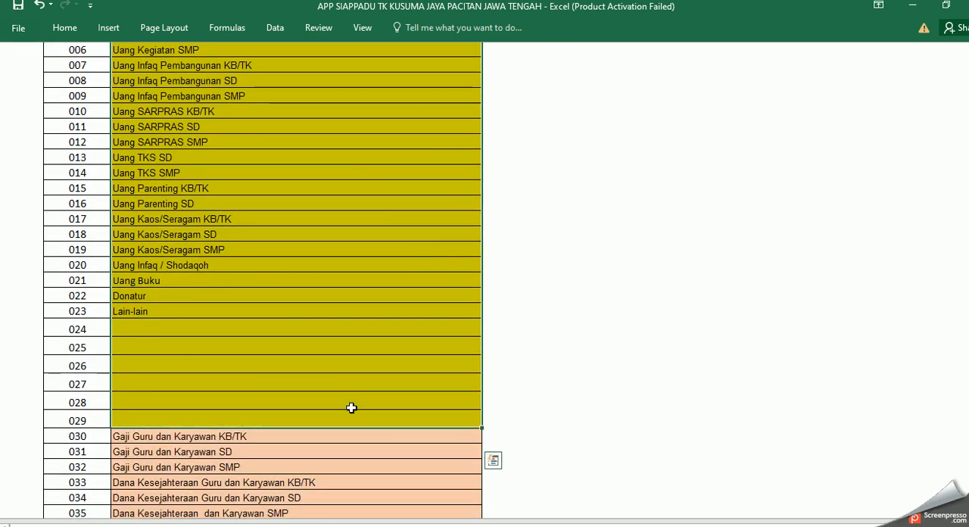
scroll(353, 423, "down", 5)
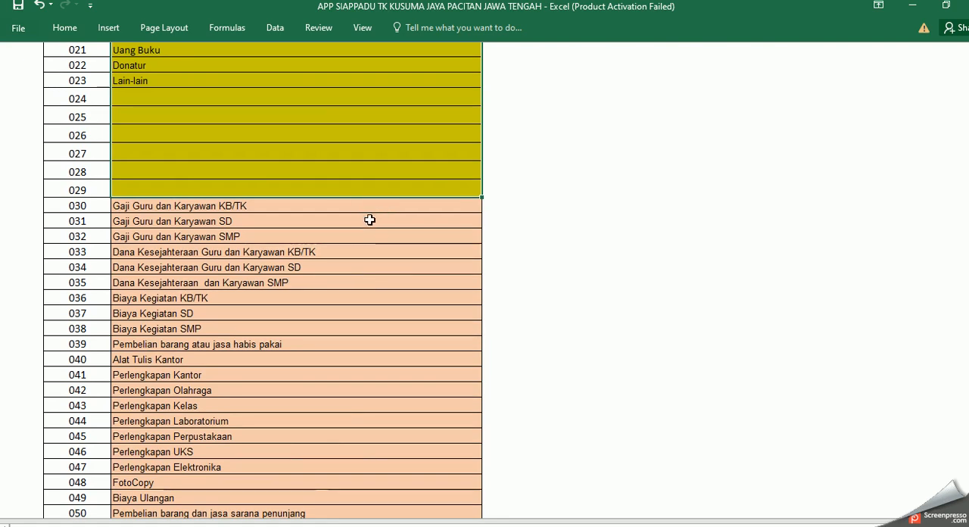
left_click(373, 202)
left_click_drag(378, 335, 376, 381)
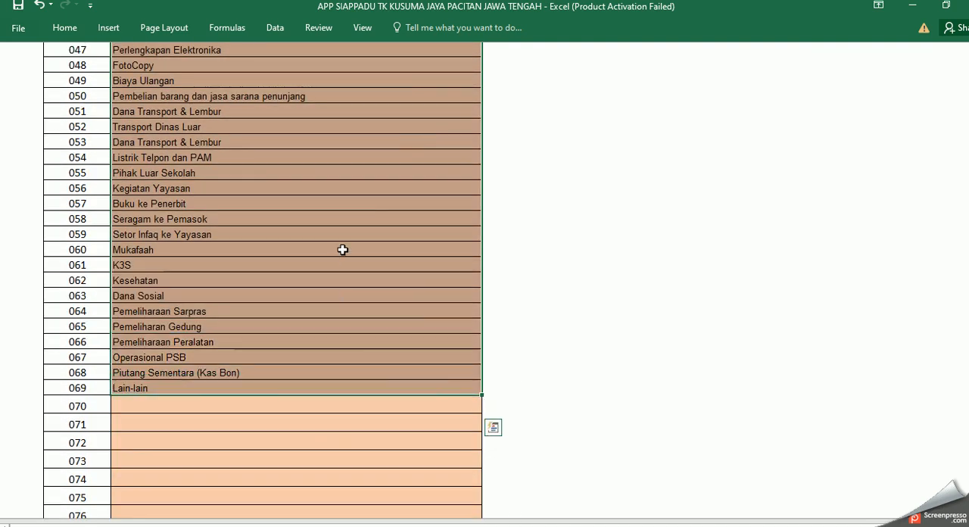
scroll(342, 243, "up", 16)
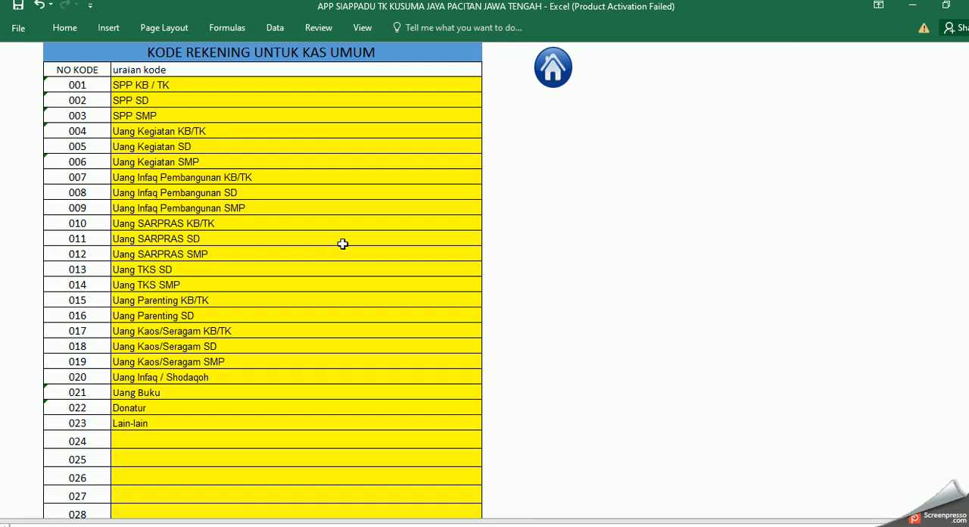
Step: Check the SPP KB / TK, SPP SD and Uang Kegiatan KB/TK code descriptions, then return to the Keuangan menu
left_click(179, 85)
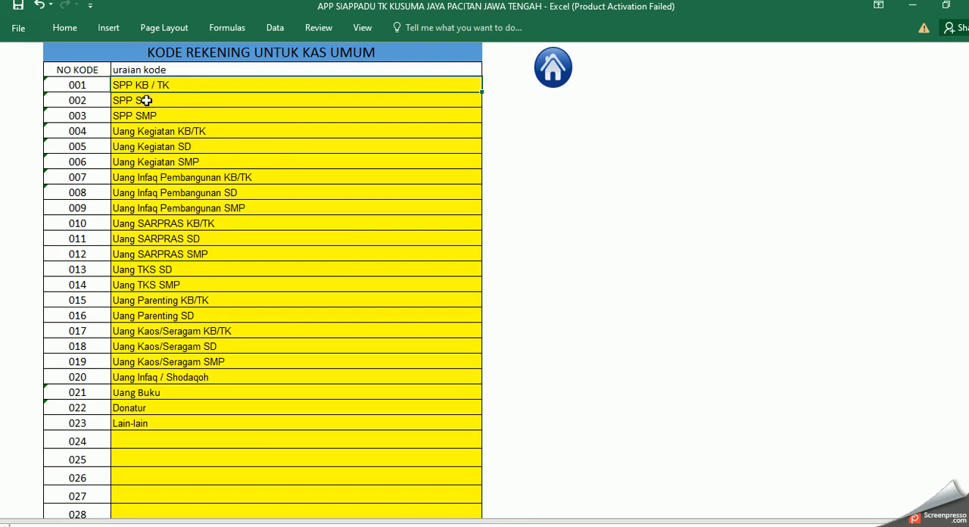
left_click(146, 100)
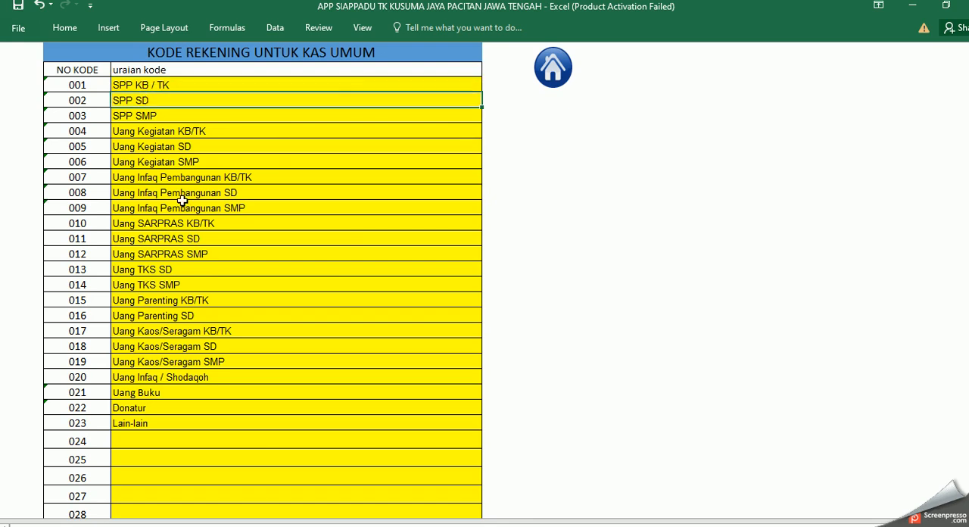
double_click(152, 99)
left_click(157, 100)
left_click(189, 131)
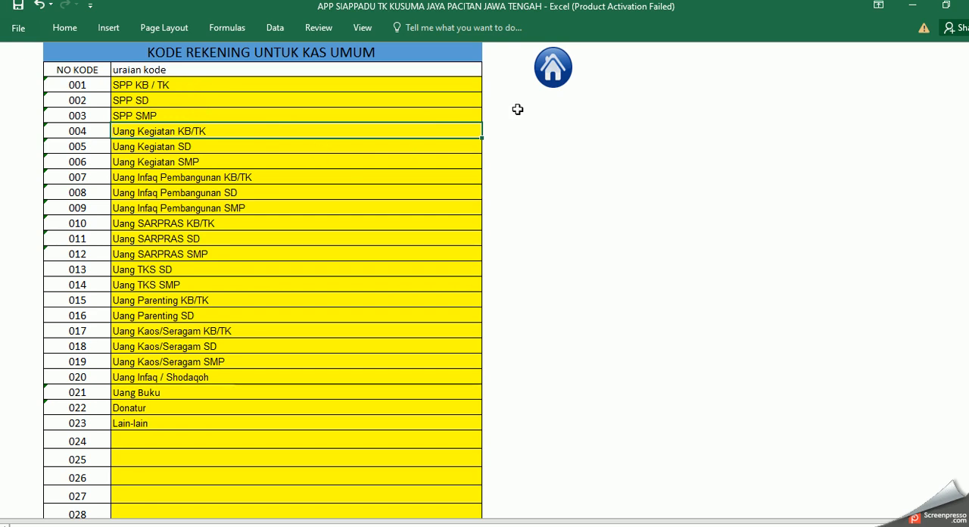
left_click(556, 79)
Step: Open the Buku Kas Umum, copy the month of entry 7 to entry 8 and change it to FEBRUARI-D
left_click(274, 154)
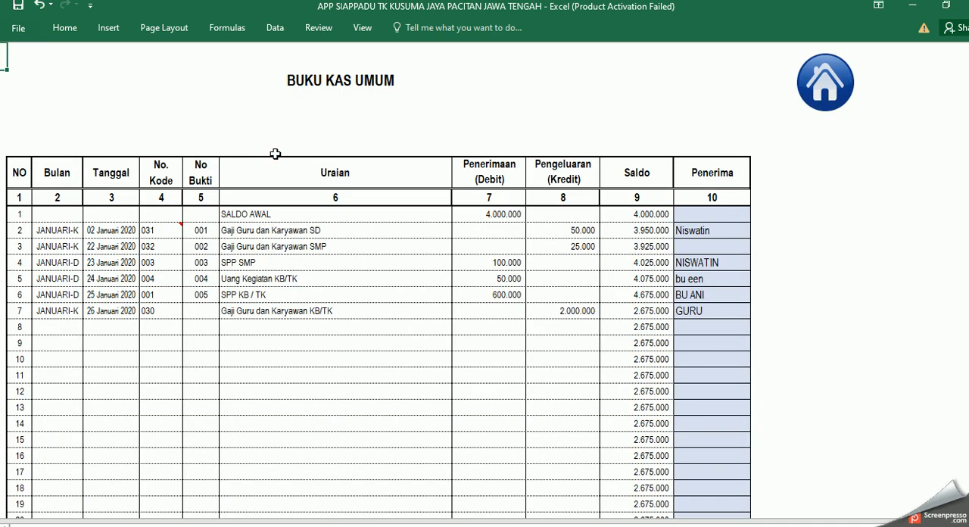
left_click(61, 314)
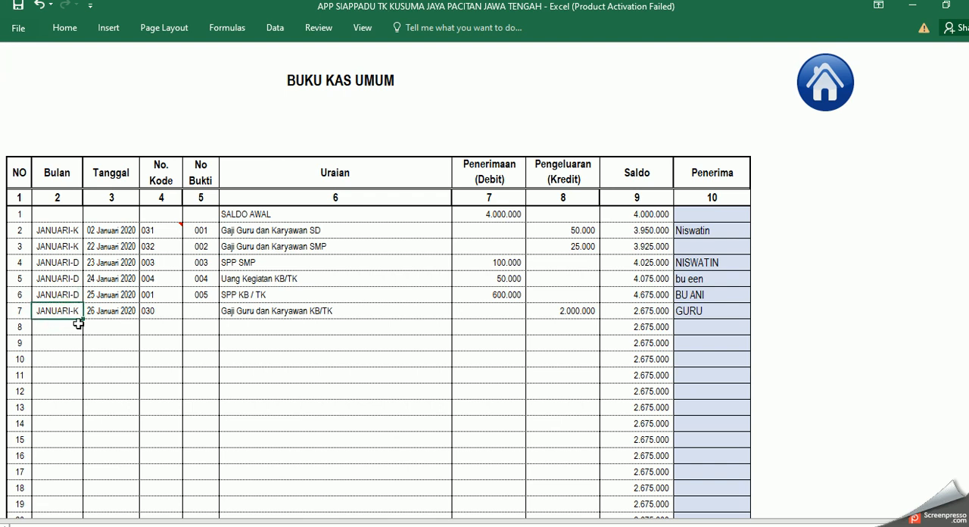
left_click_drag(83, 322, 49, 330)
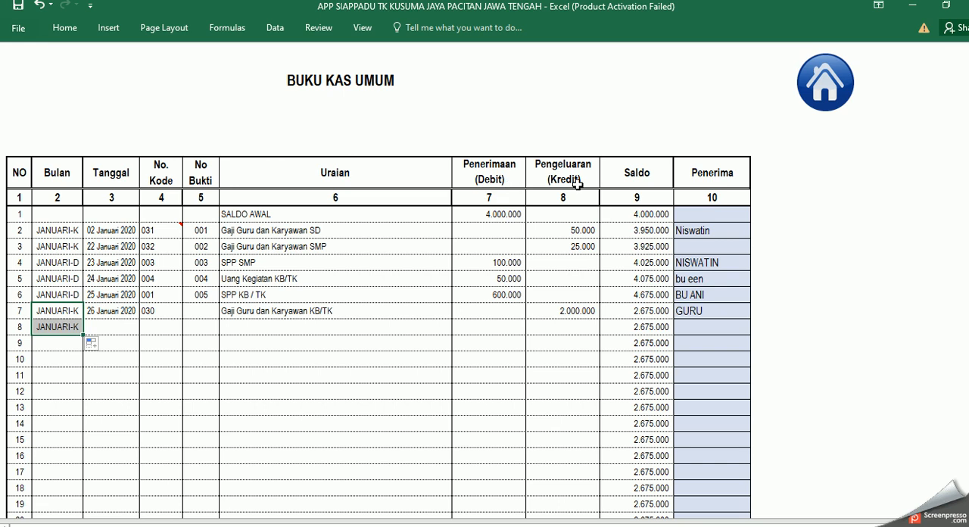
left_click(54, 327)
double_click(54, 327)
left_click_drag(70, 327, 24, 326)
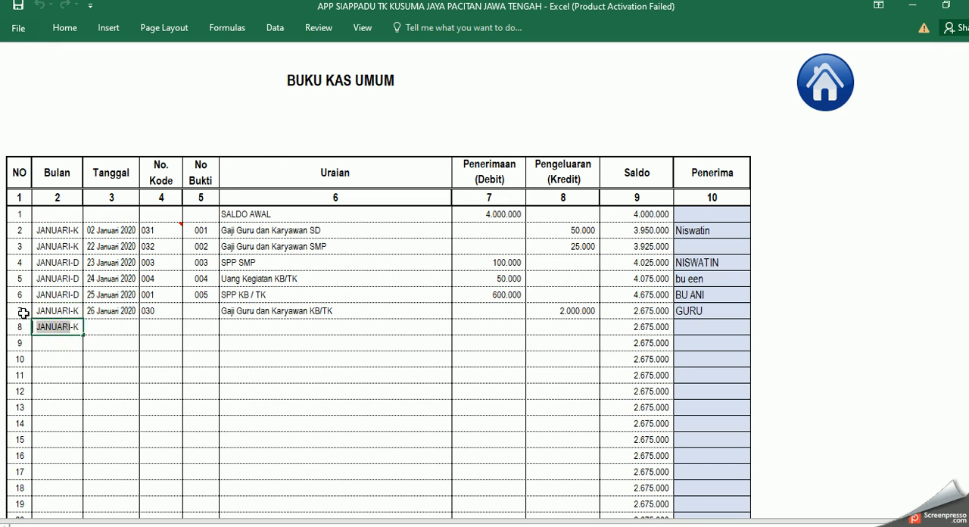
type("FEBRUARI")
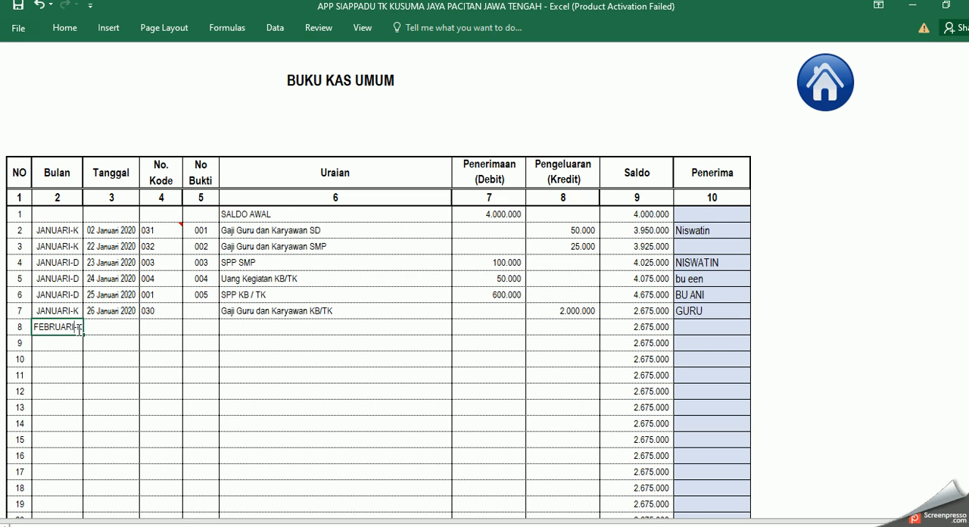
left_click_drag(78, 330, 82, 331)
type("D")
Step: Fill the date of entry 8 from the row above and change it to 01 Februari 2020
left_click(125, 331)
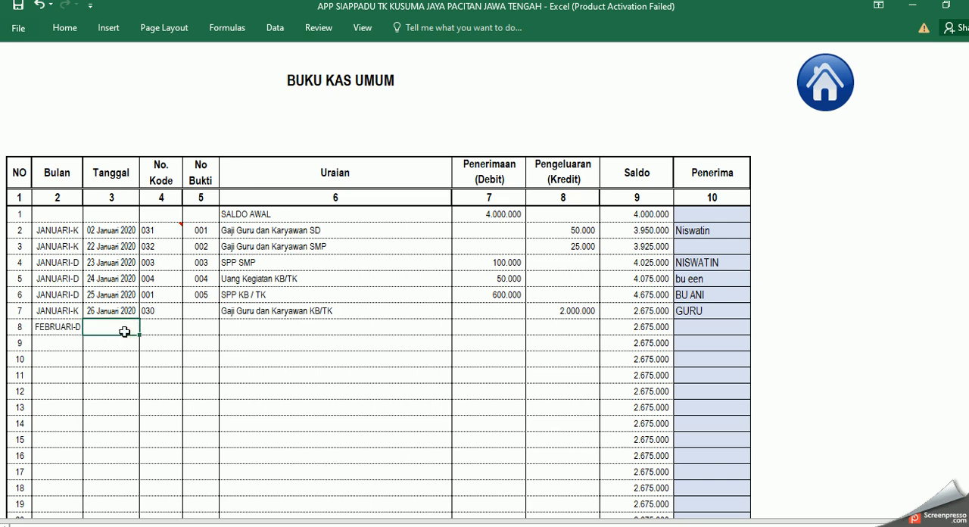
left_click(130, 311)
left_click_drag(140, 320, 103, 327)
double_click(98, 327)
type("01 Februari 2020")
key("Return")
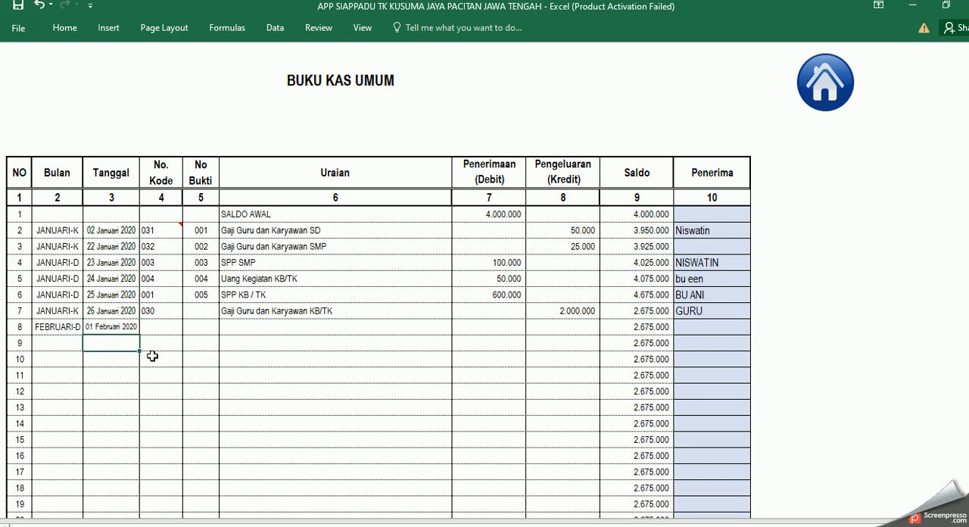
Step: Enter code 001 for entry 8 as text and a receipt (Debit) of 400000, then check its balance
left_click(163, 329)
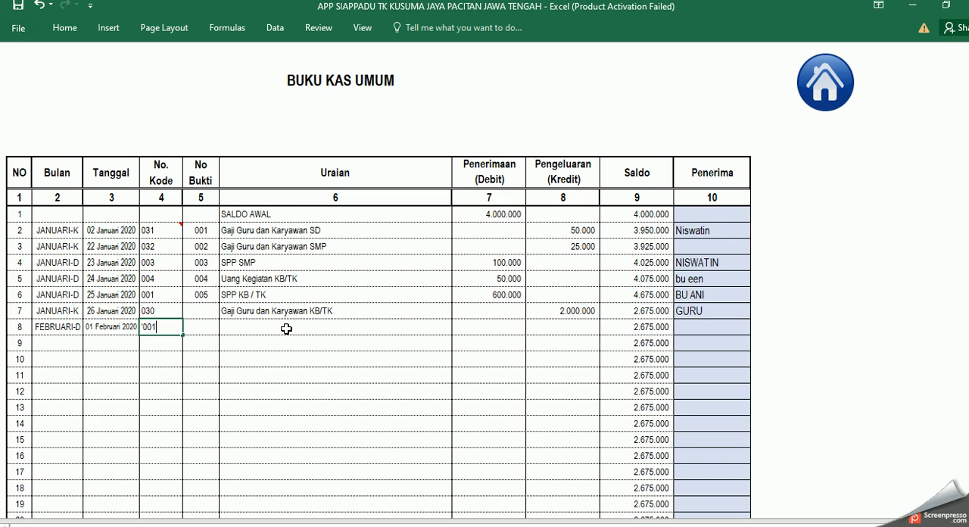
key("Return")
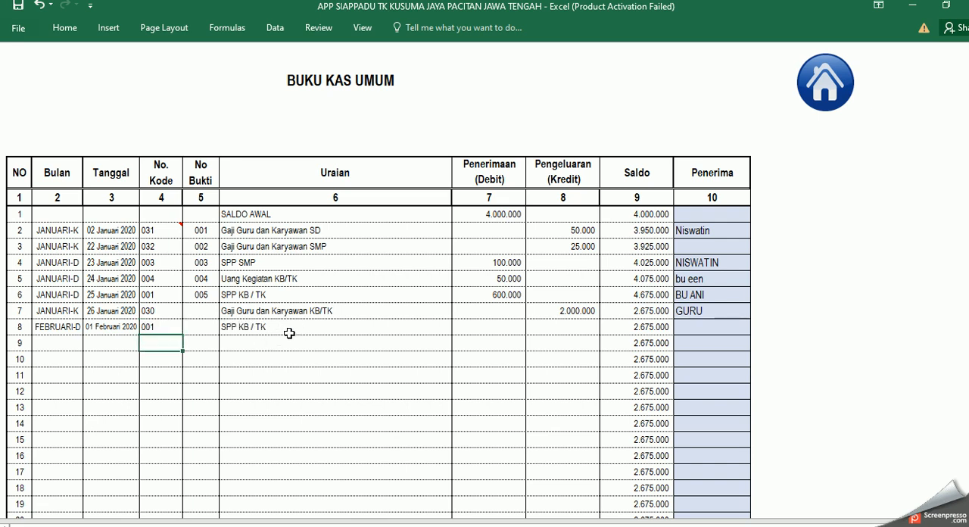
left_click(300, 329)
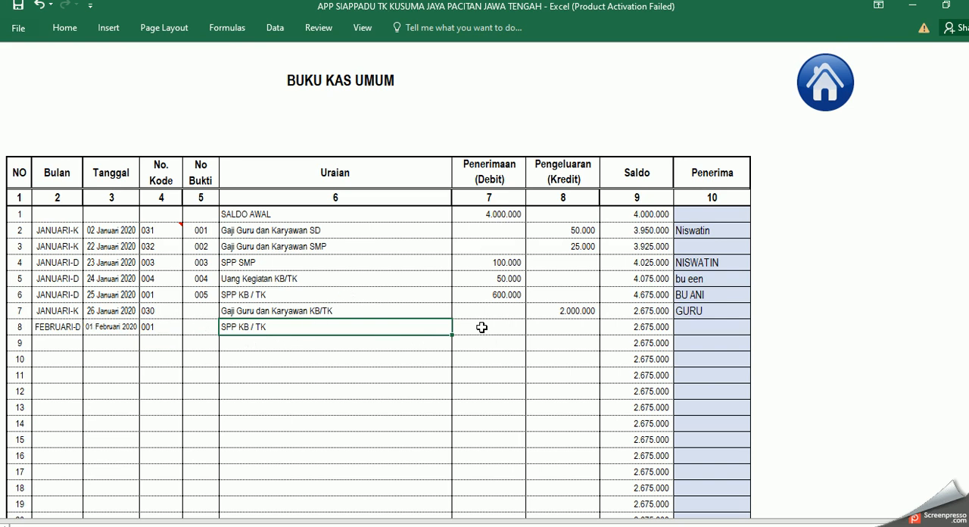
left_click(508, 330)
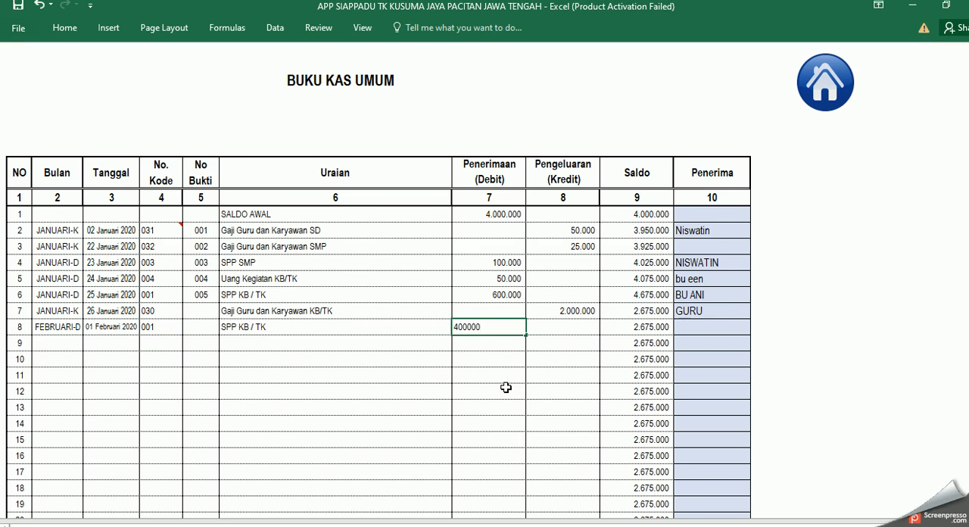
key("Return")
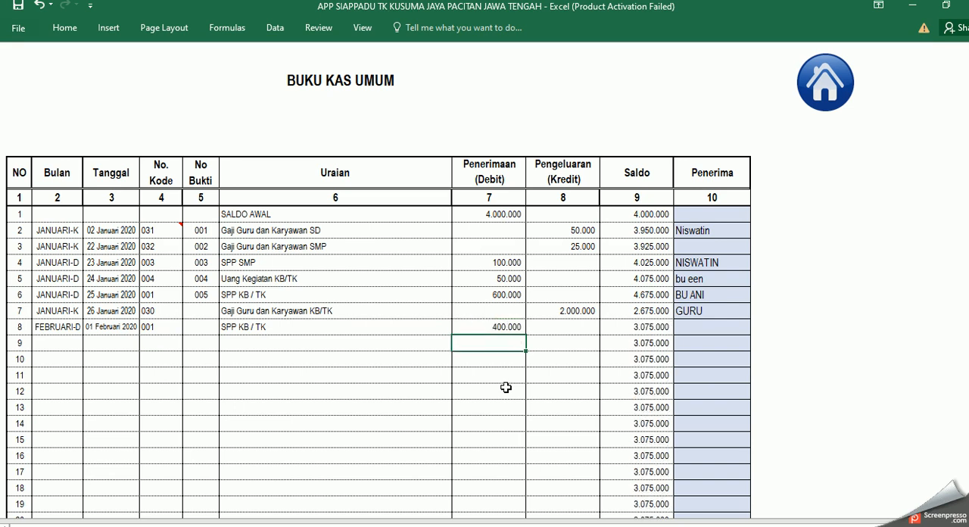
left_click(655, 326)
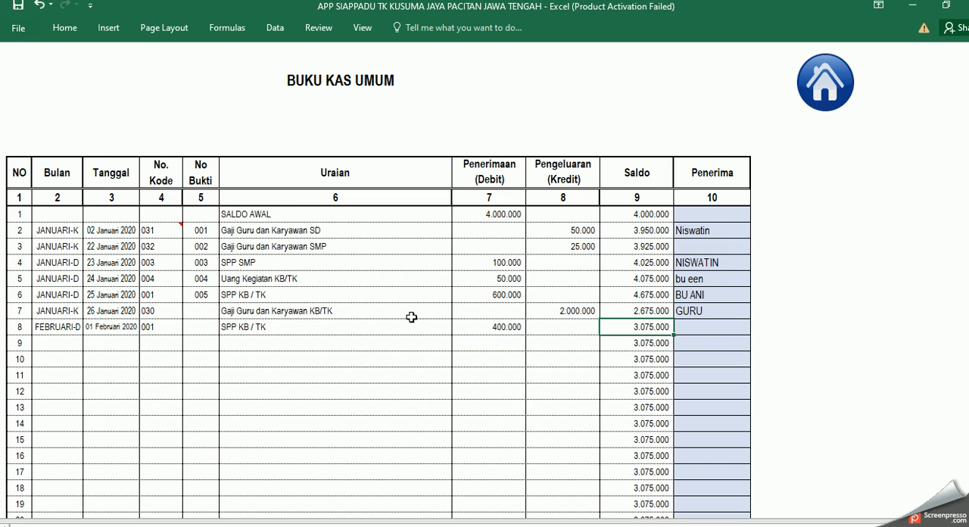
Step: Copy the month of entry 8 to entry 9 and change it to FEBRUARI-K
left_click(66, 326)
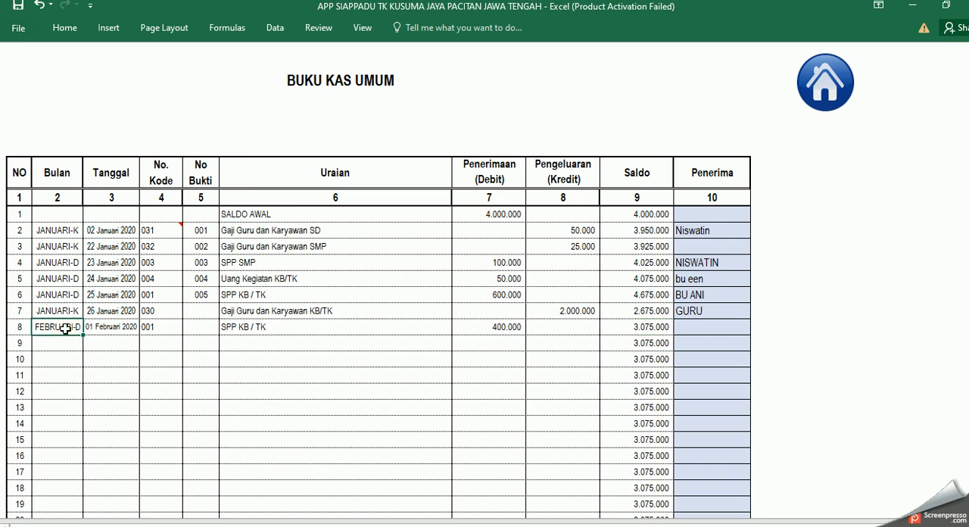
left_click_drag(85, 335, 85, 350)
double_click(80, 343)
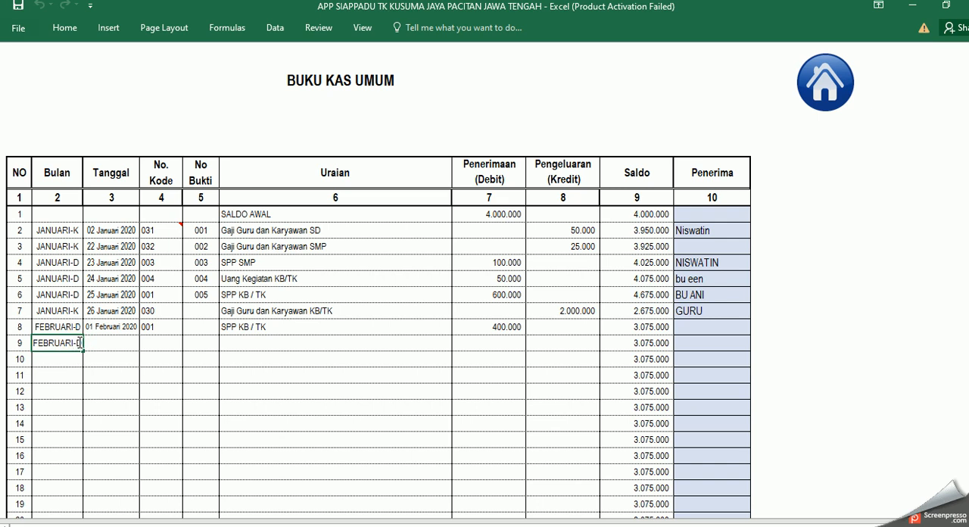
left_click(78, 343)
key("BackSpace")
type("K")
key("Return")
Step: Fill the date of entry 9 from the row above as 02 Februari 2020
left_click(111, 327)
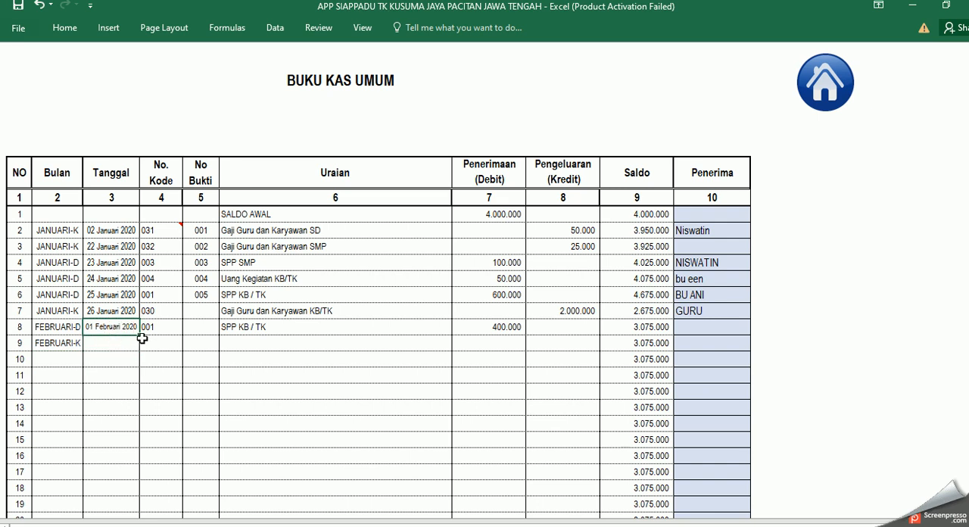
left_click_drag(140, 337, 179, 394)
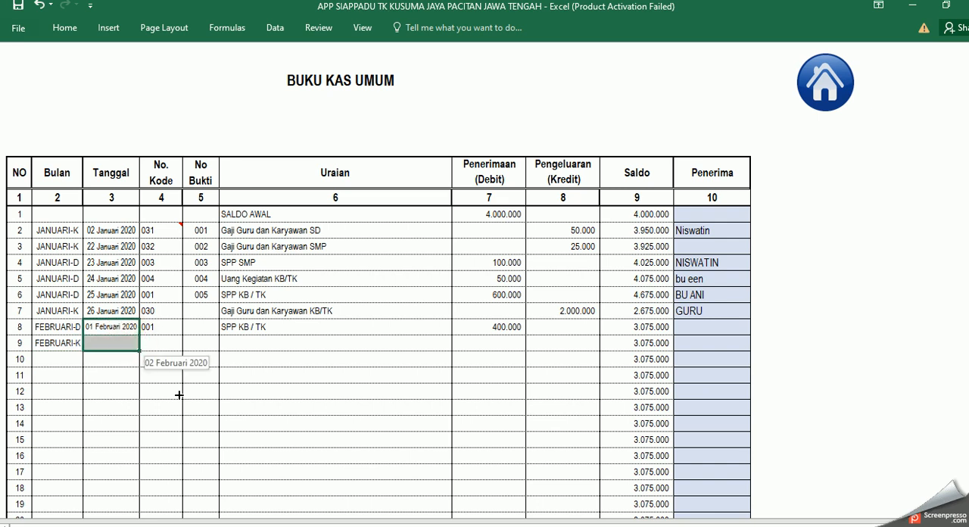
left_click_drag(113, 355, 113, 356)
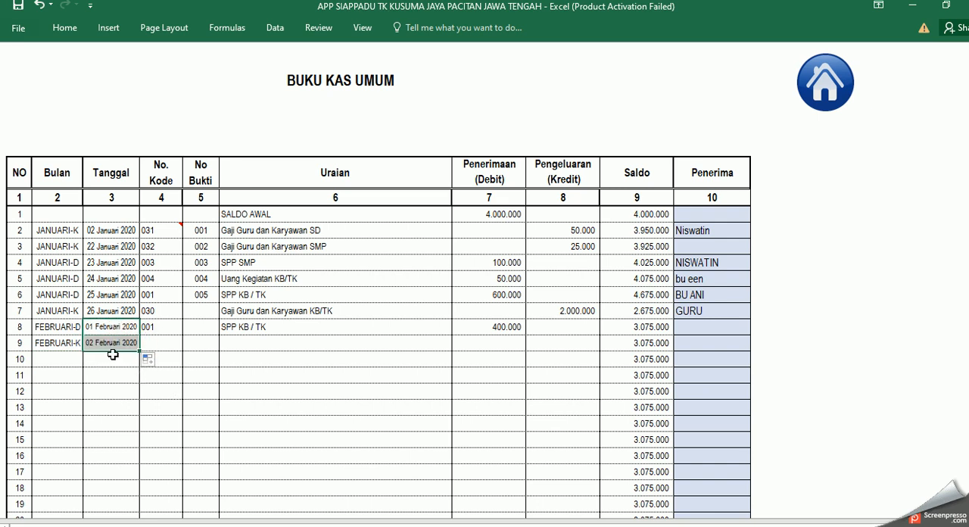
Step: Open the income and expense code list and look up the code for Alat Tulis Kantor
left_click(155, 342)
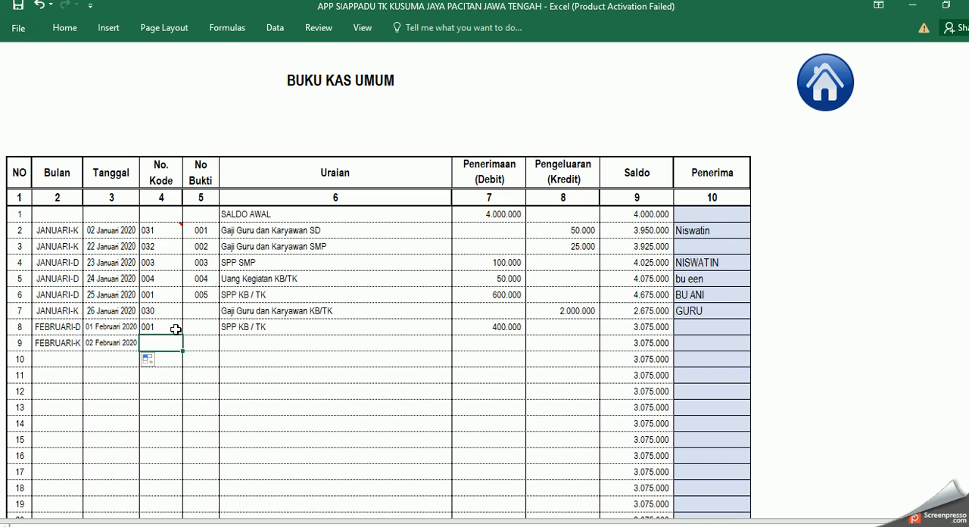
left_click(163, 233)
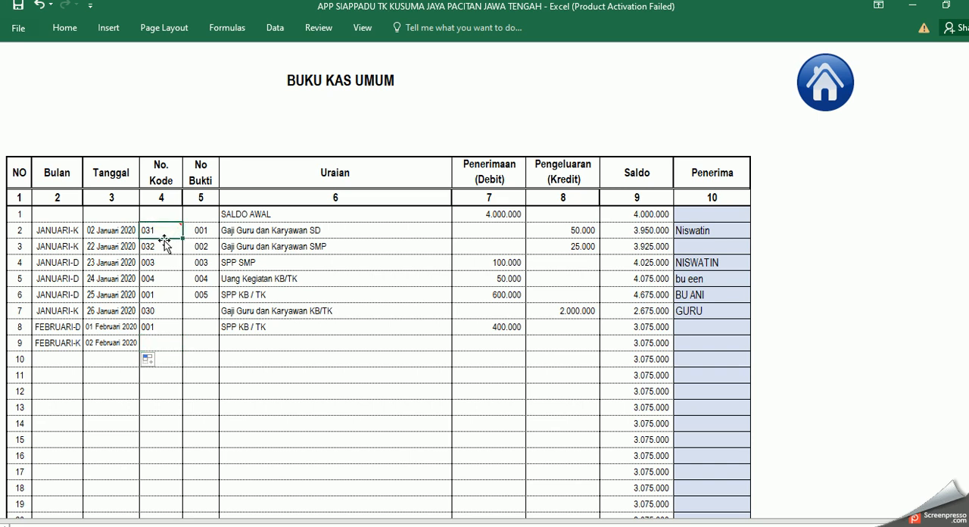
left_click(163, 343)
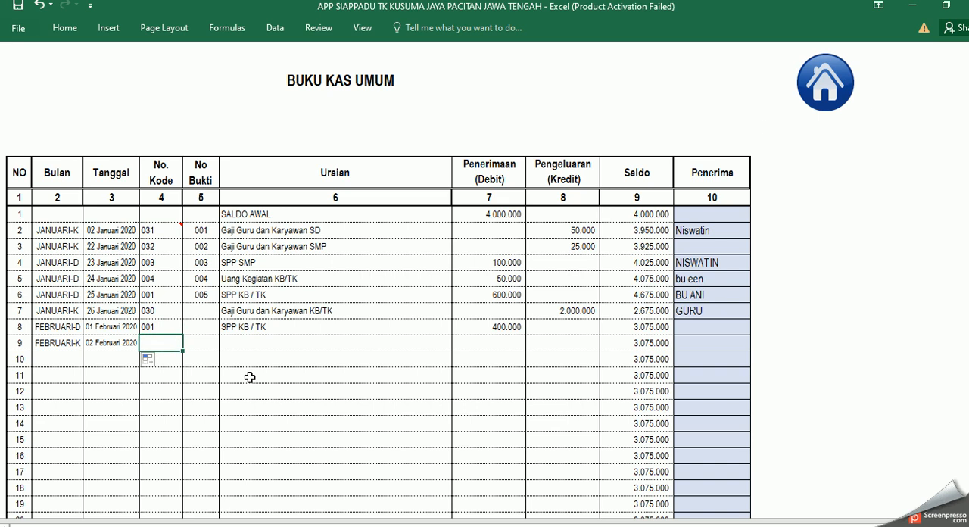
left_click(825, 83)
left_click(561, 241)
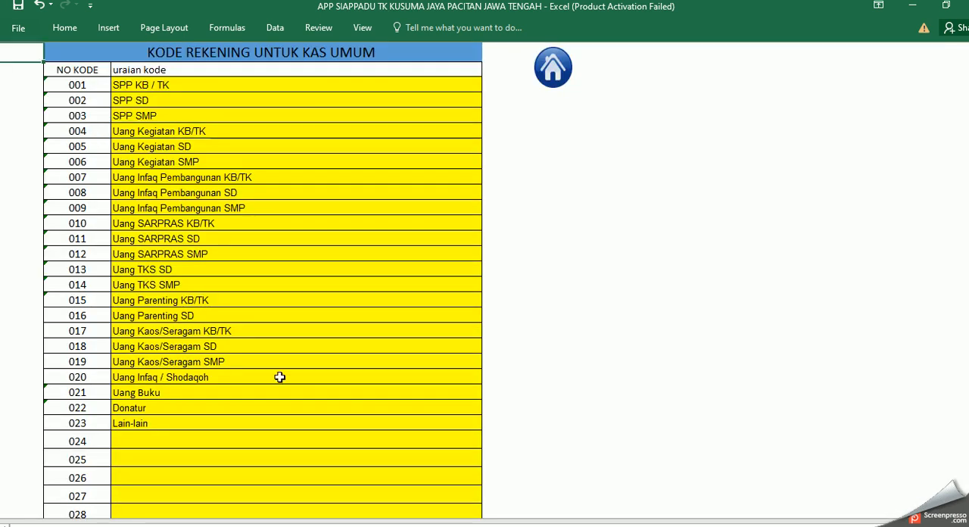
scroll(275, 382, "down", 9)
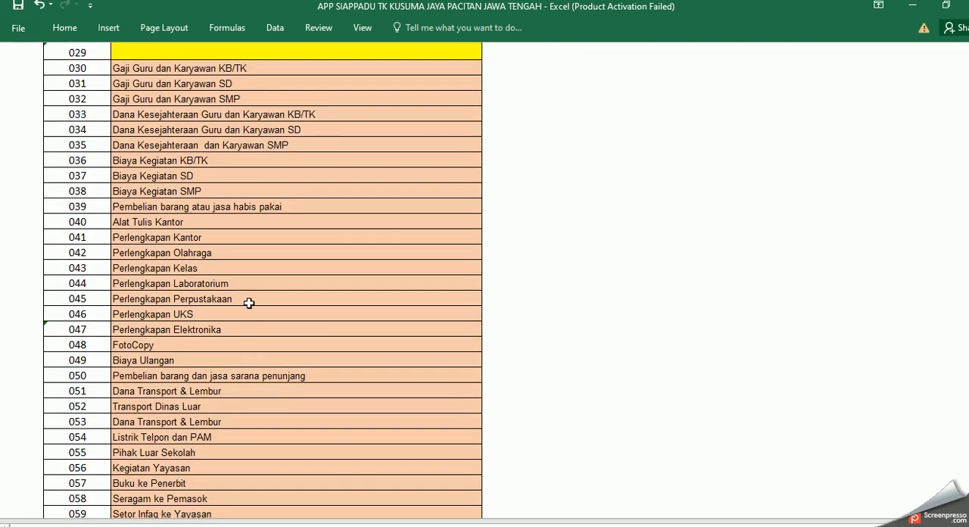
left_click(152, 222)
left_click(86, 223)
scroll(301, 242, "up", 10)
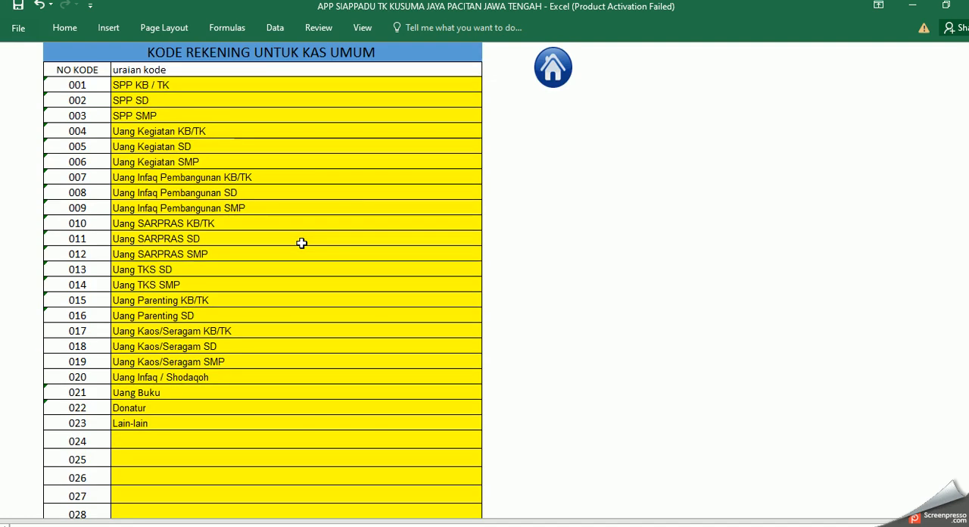
Step: Return to the Buku Kas Umum and enter code 040 as text and an expenditure (Kredit) of 25000 for entry 9
left_click(547, 76)
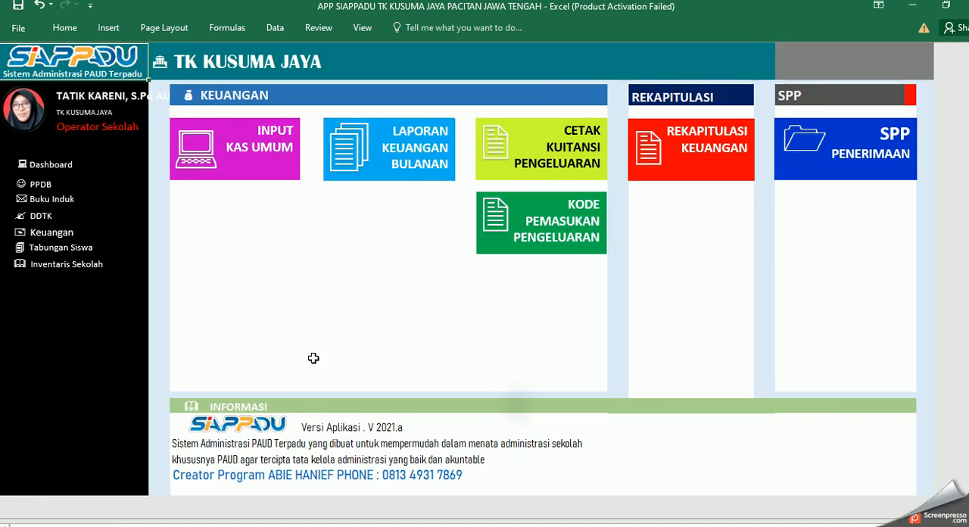
left_click(282, 159)
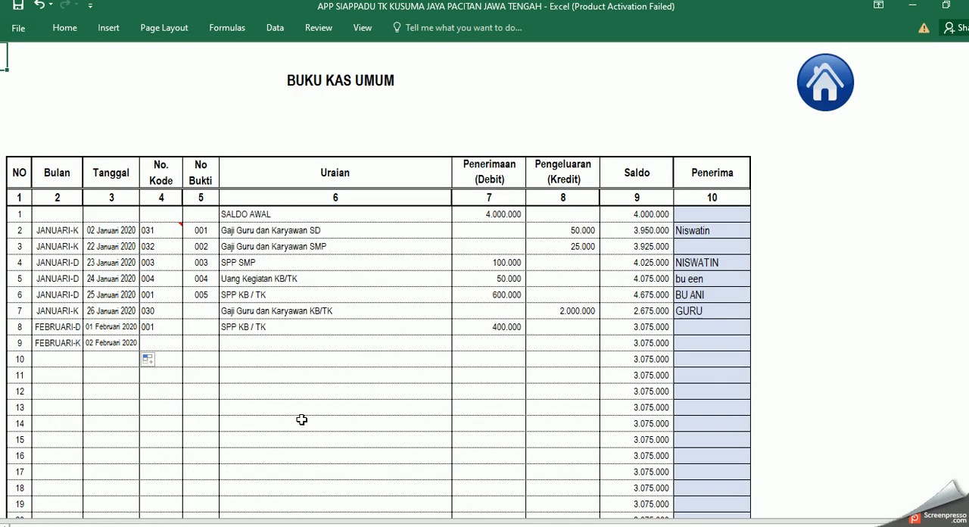
double_click(156, 342)
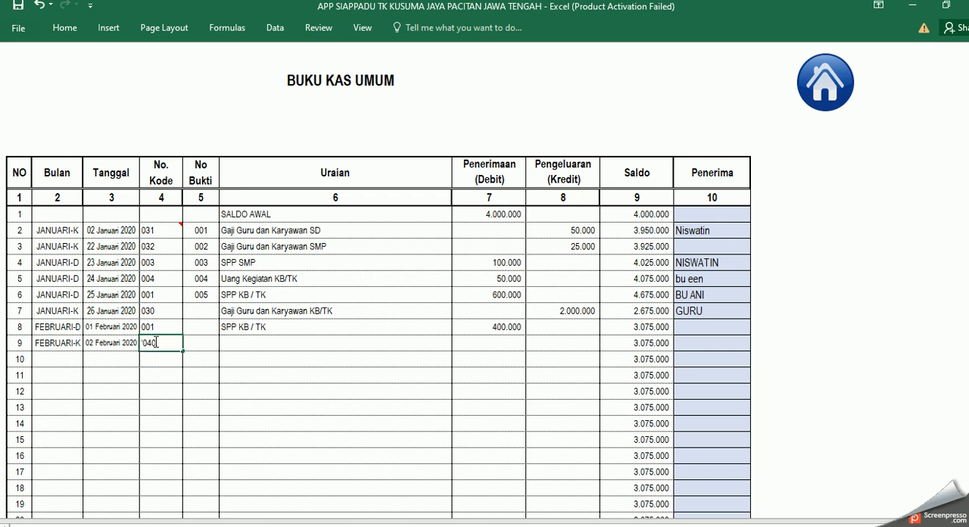
type("'040")
key("Return")
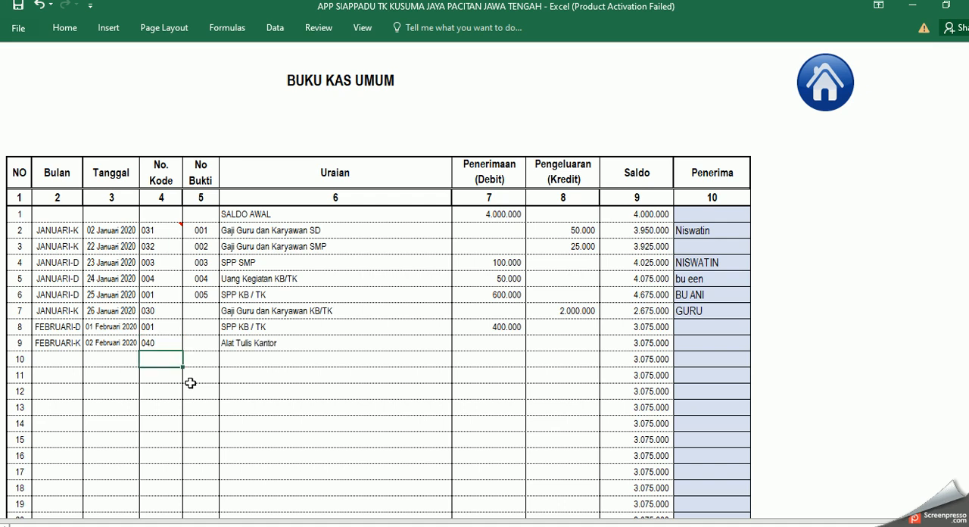
left_click(579, 342)
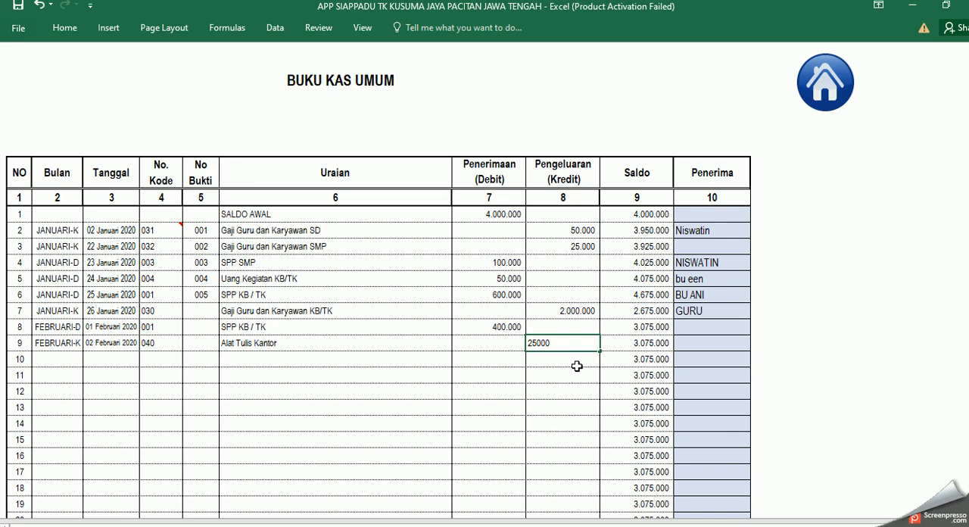
key("Return")
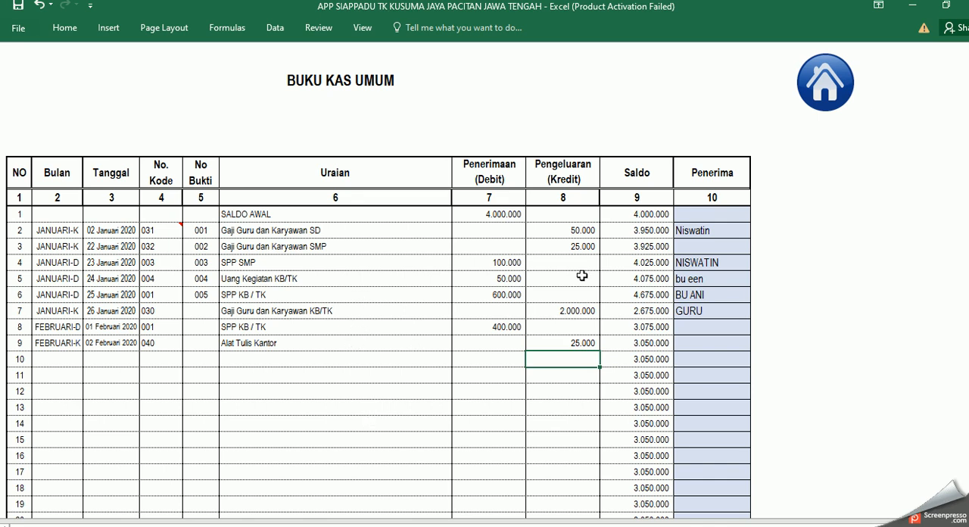
Step: Open the monthly financial report and set its month to FEBRUARI
left_click(825, 83)
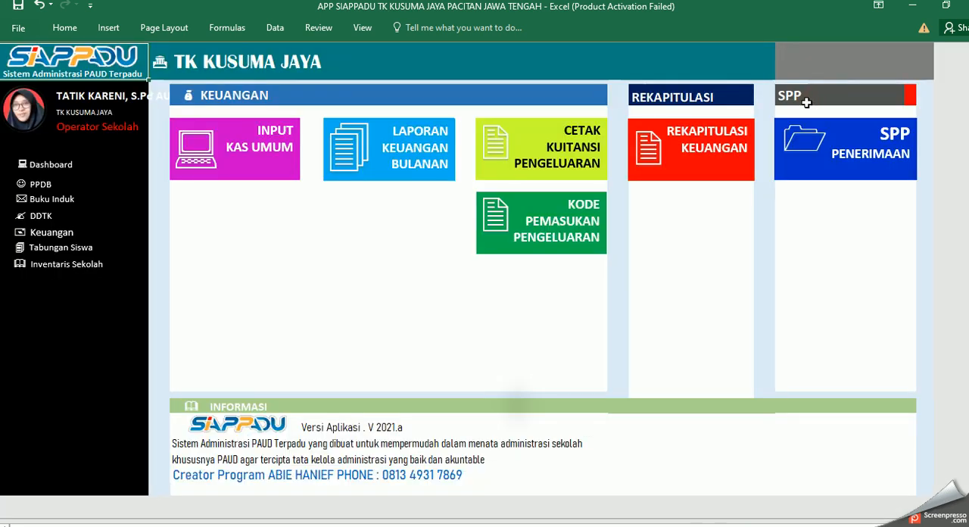
left_click(403, 154)
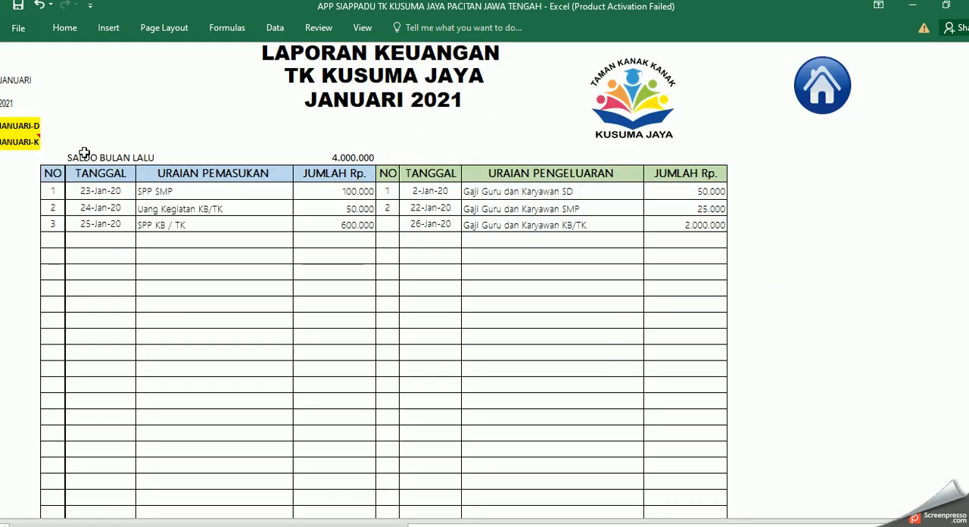
left_click(9, 81)
double_click(13, 80)
left_click_drag(33, 81, 2, 79)
key("BackSpace")
type("FEBRU")
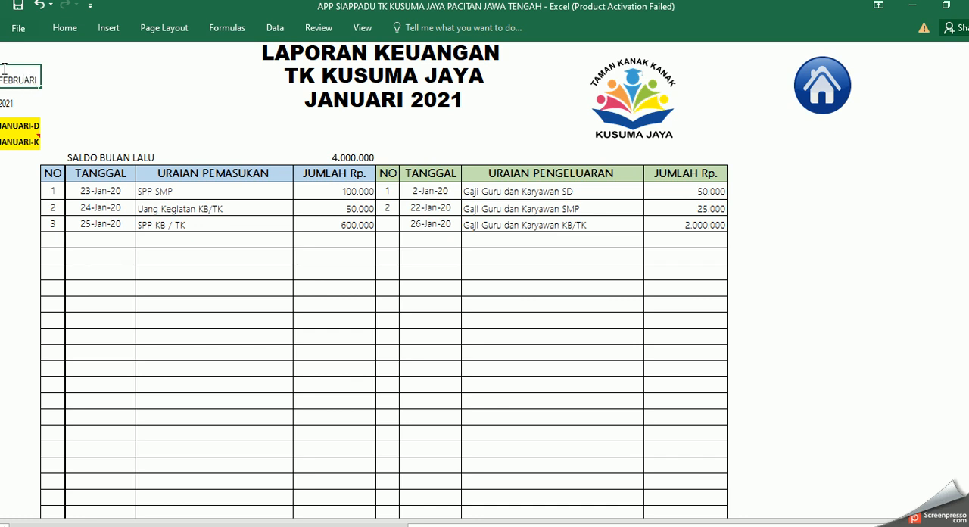
Step: Change the report's receipts criterion to FEBRUARI-D
left_click(16, 126)
left_click(20, 126)
left_click_drag(33, 125, 24, 125)
left_click(28, 125)
double_click(28, 125)
type("FEBRUARI")
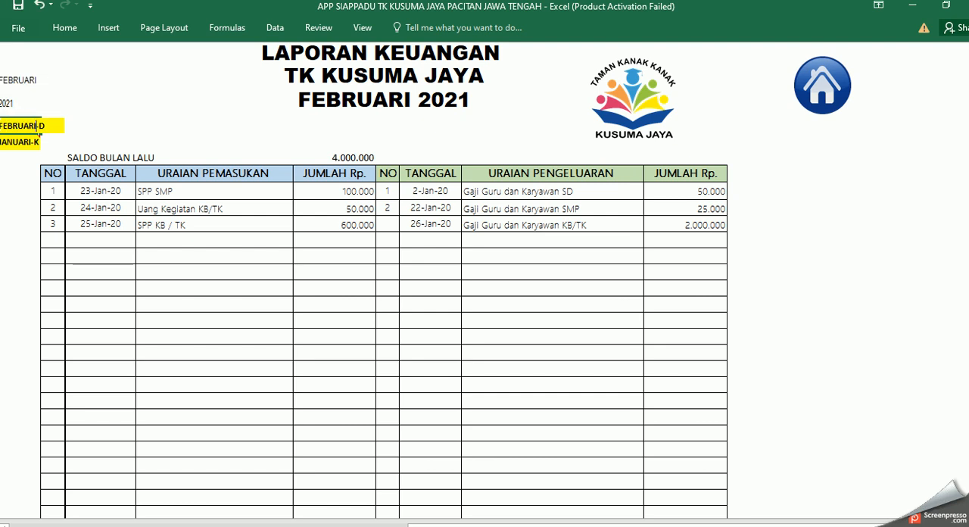
Step: Change the report's expenditure criterion to FEBRUARI-K
left_click(25, 141)
left_click(25, 141)
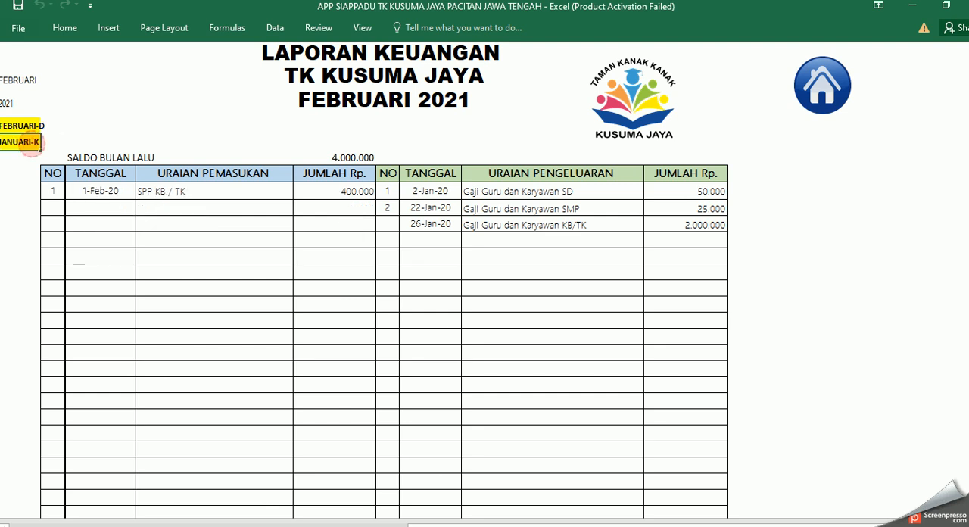
double_click(27, 141)
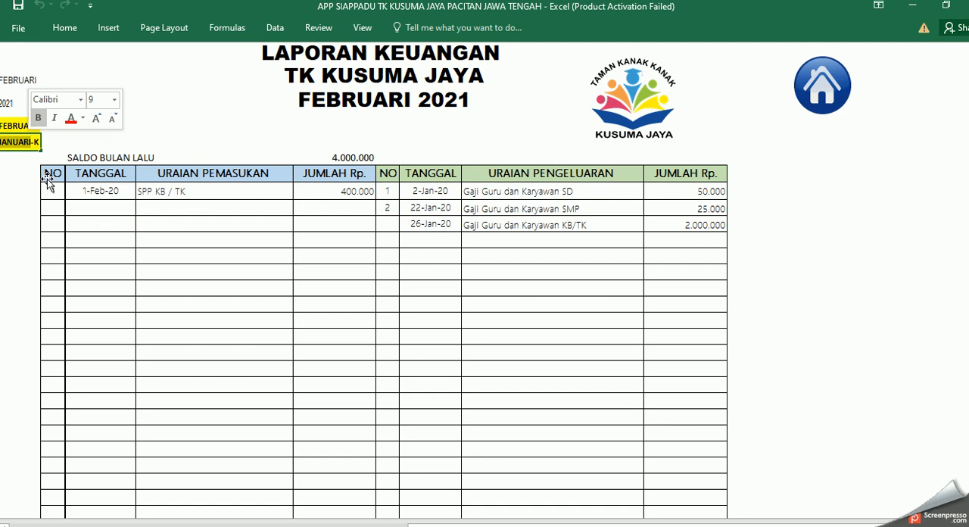
type("FEB-K")
key("ctrl+Return")
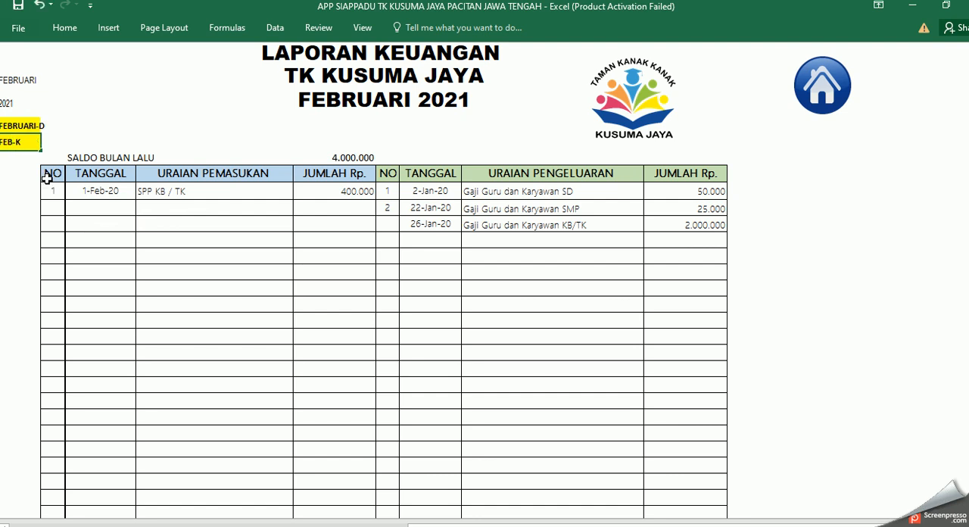
type("RUARI")
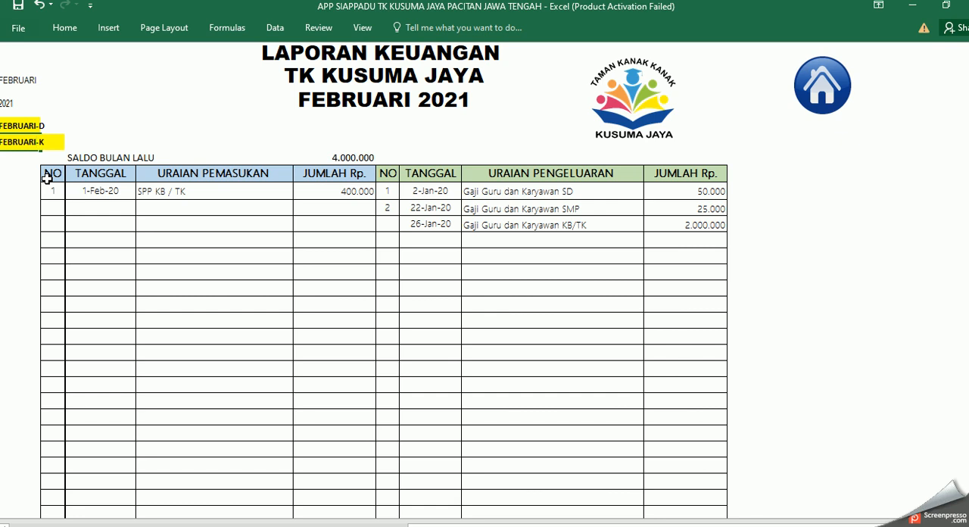
key("Return")
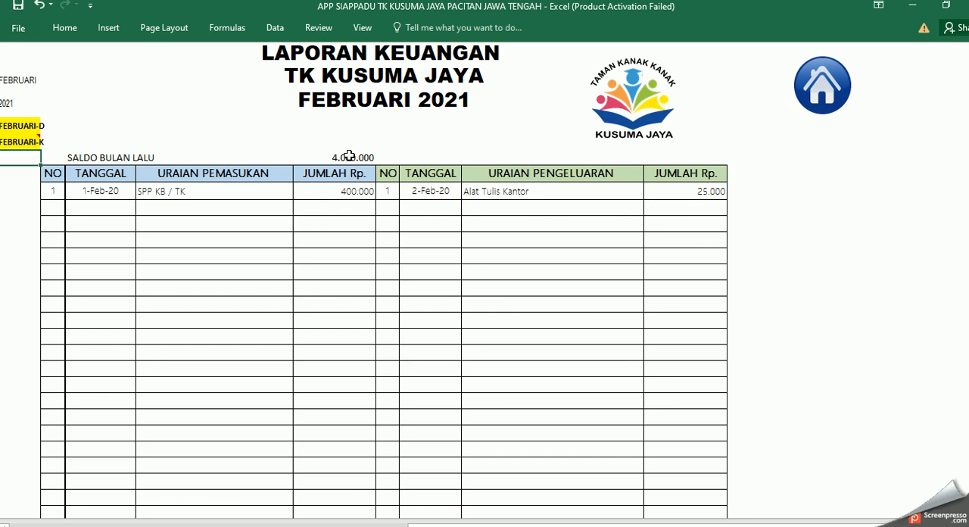
Step: Look up the closing balance of January's last entry in the Buku Kas Umum for the report's Saldo Bulan Lalu
left_click(348, 156)
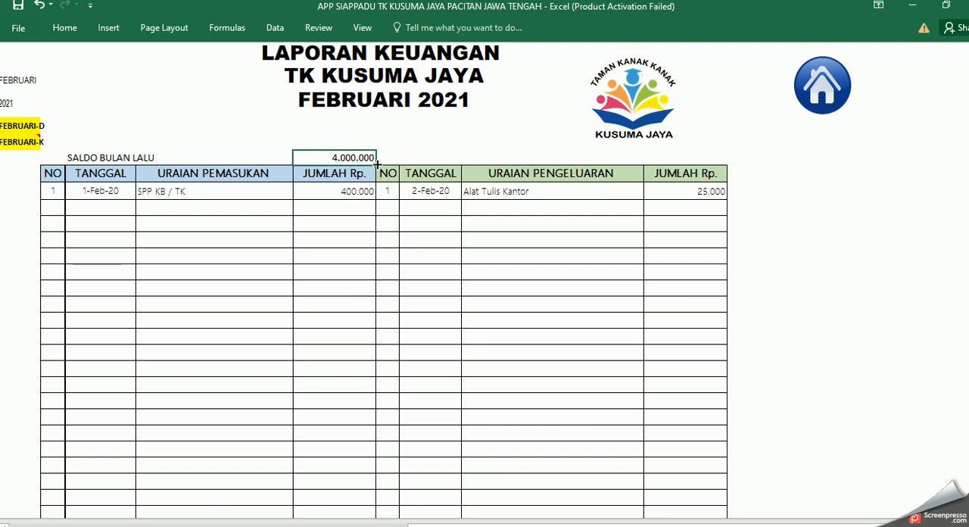
left_click(823, 102)
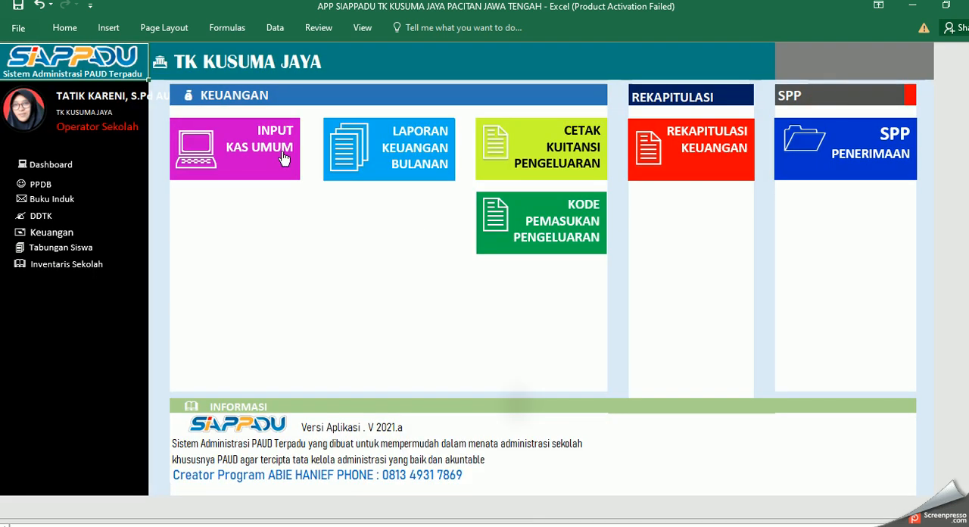
left_click(277, 152)
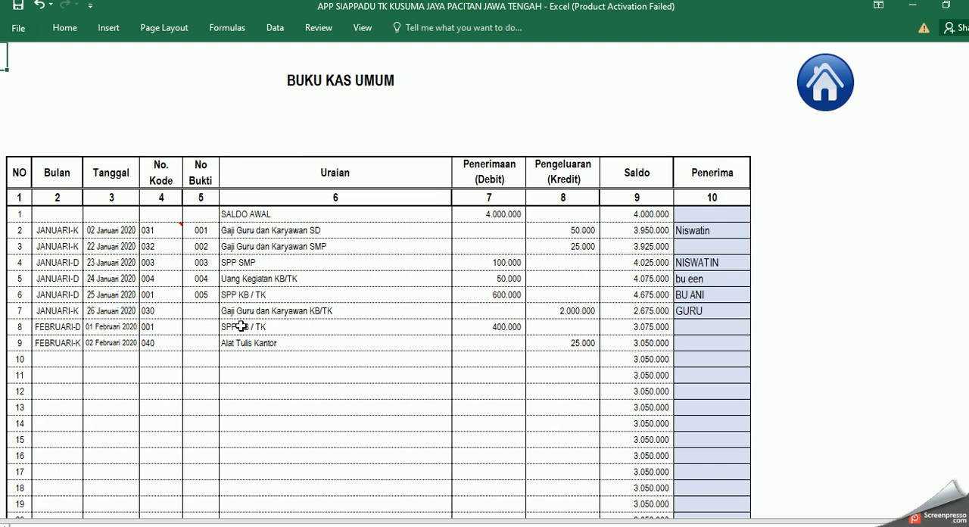
left_click(652, 313)
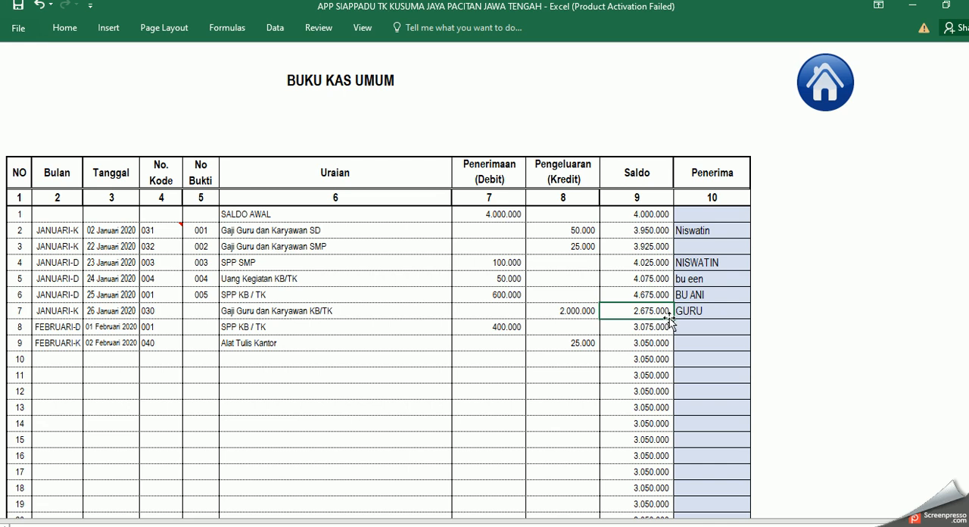
Step: Return to the monthly financial report and set Saldo Bulan Lalu to 2650000
left_click(822, 95)
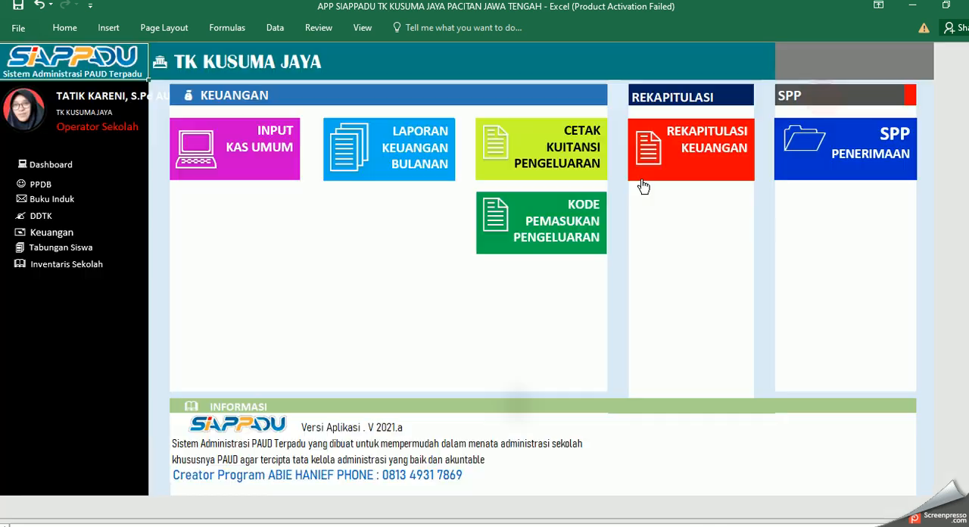
left_click(432, 173)
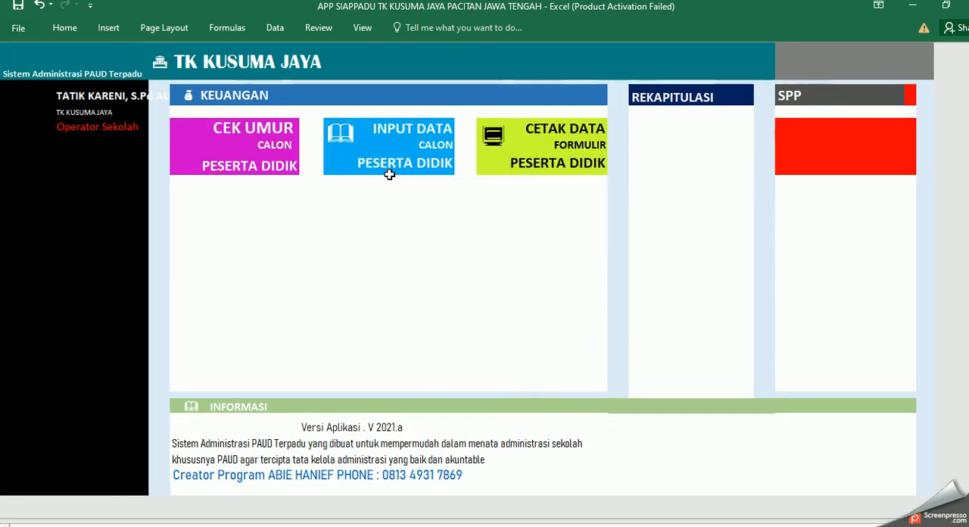
left_click(347, 157)
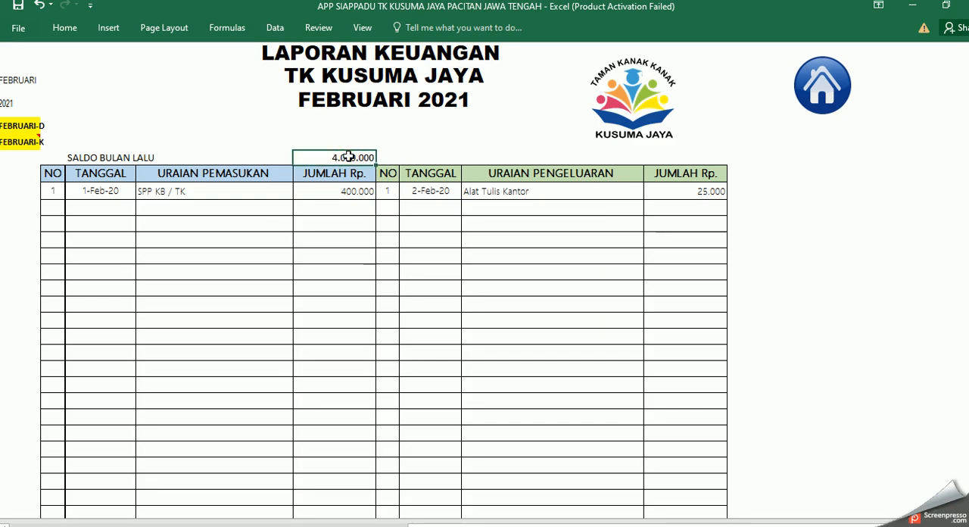
double_click(338, 157)
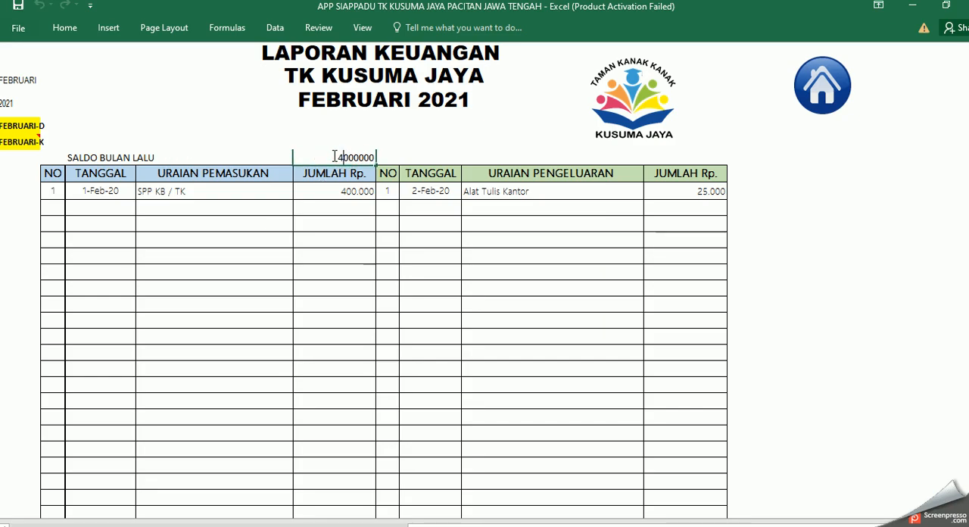
left_click_drag(339, 157, 382, 161)
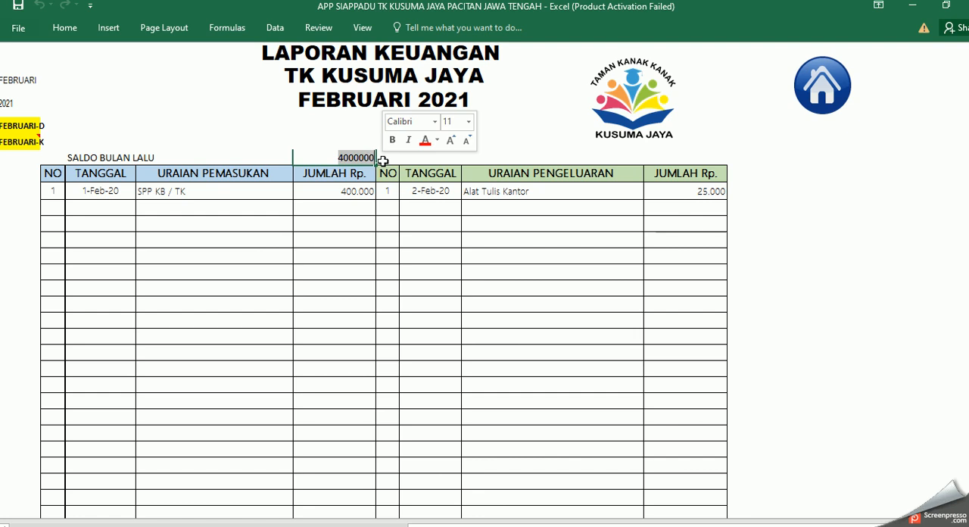
type("2")
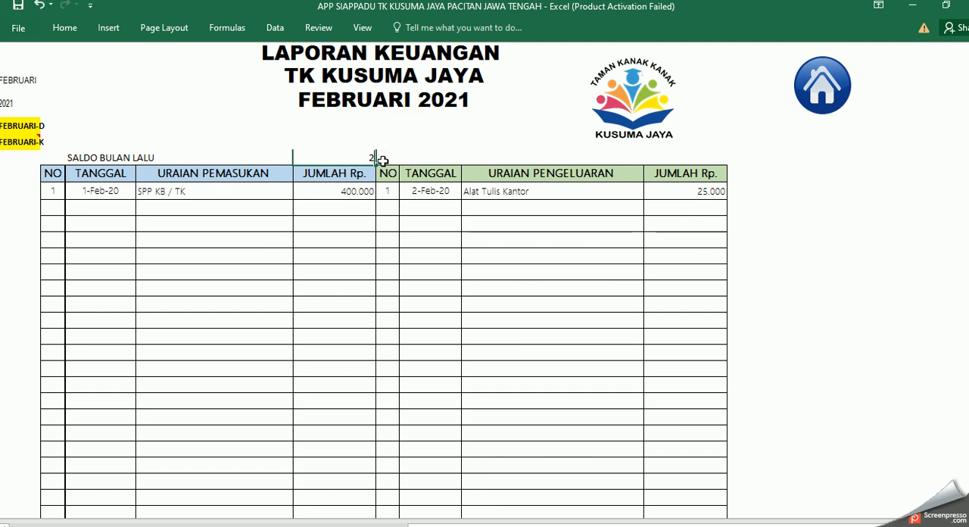
type("65")
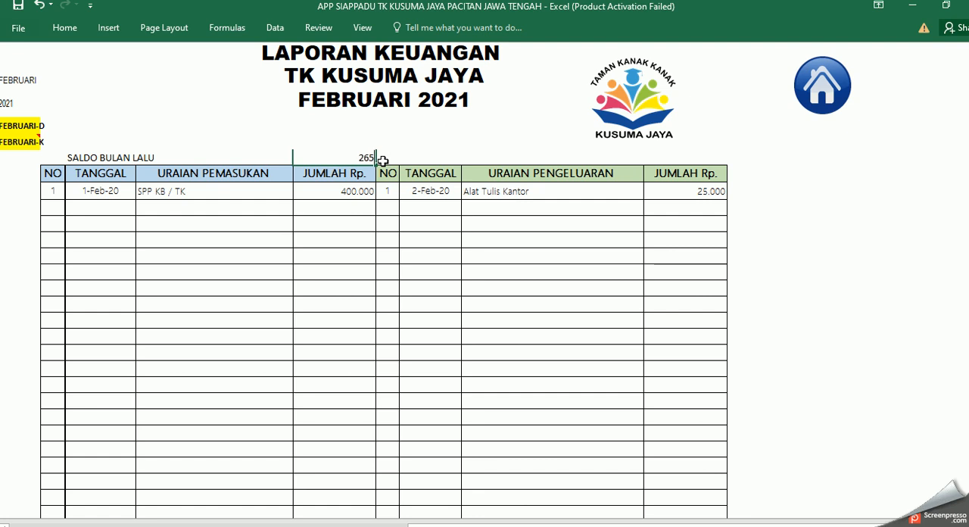
type("0000")
key("Return")
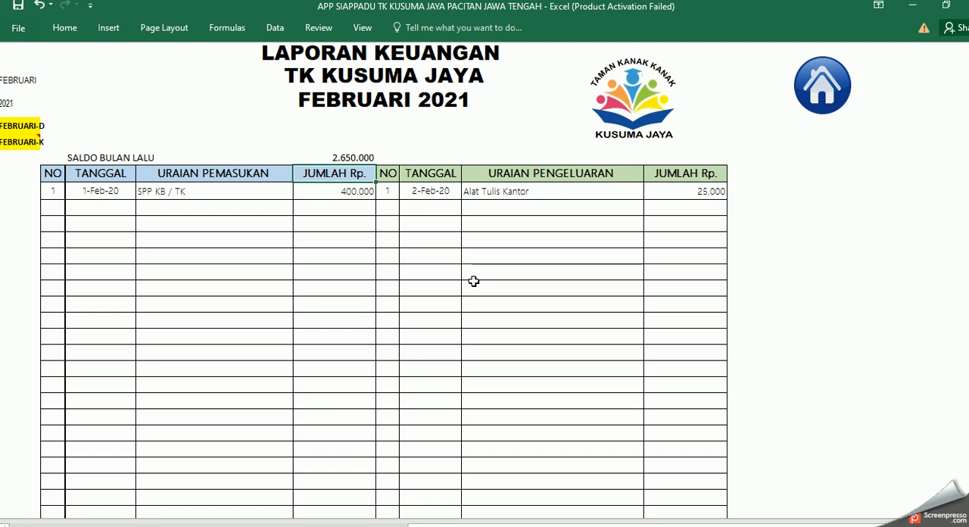
Step: Review the February report's totals and closing balance, and inspect the formula behind the place and date line above Bendahara
scroll(472, 281, "down", 7)
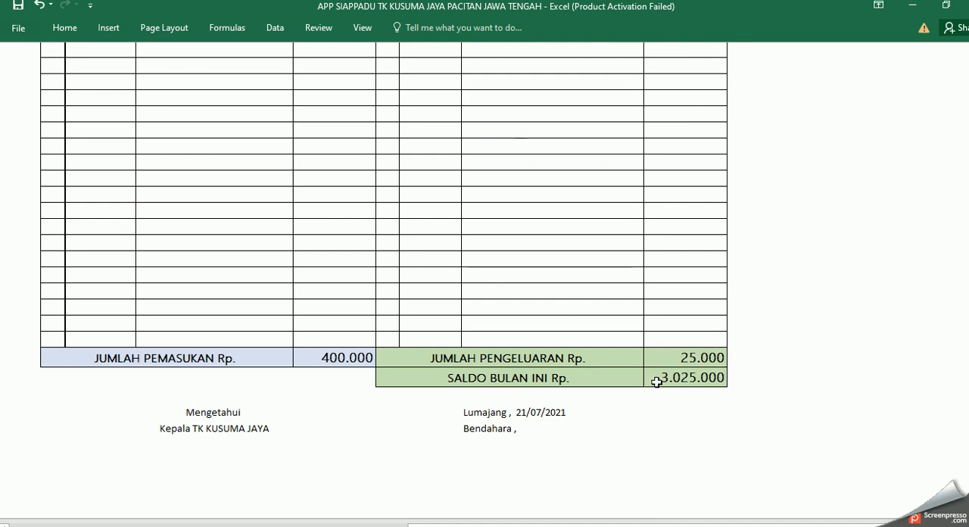
scroll(592, 429, "down", 2)
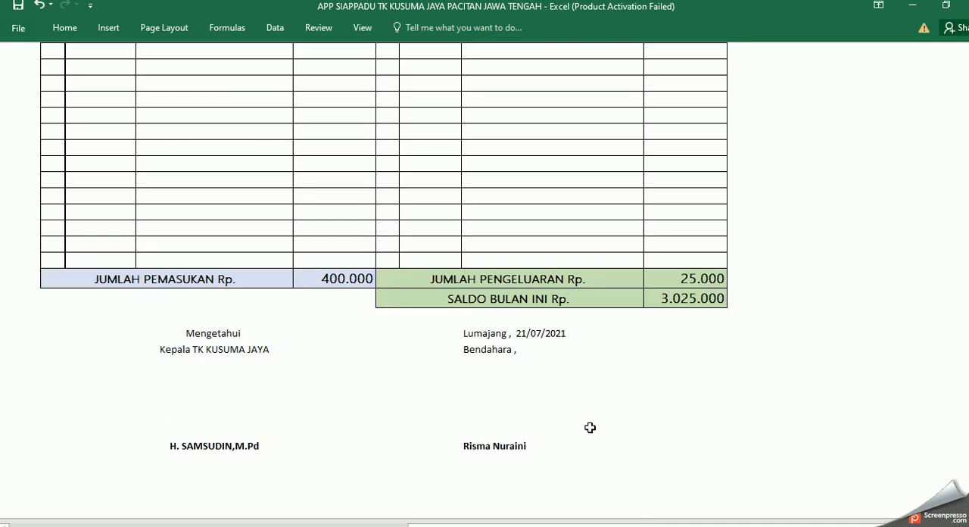
left_click(537, 333)
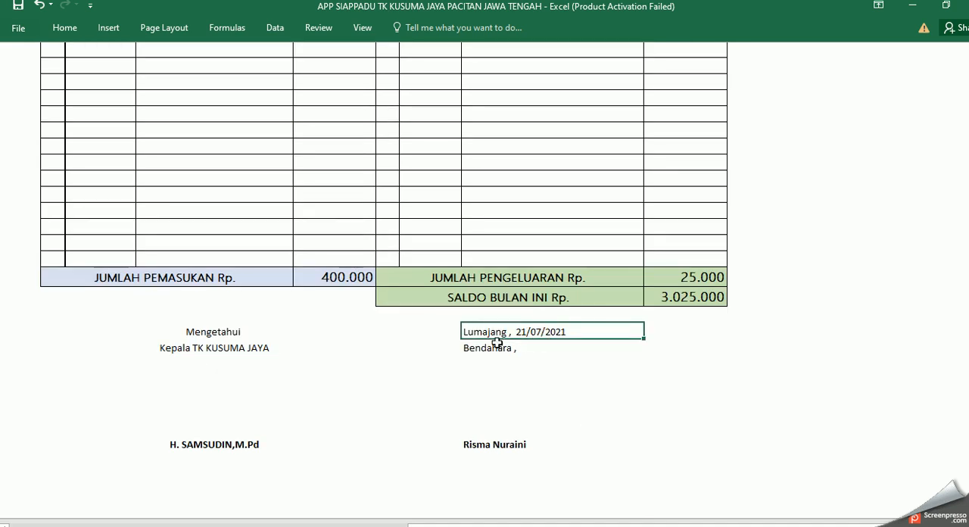
double_click(533, 333)
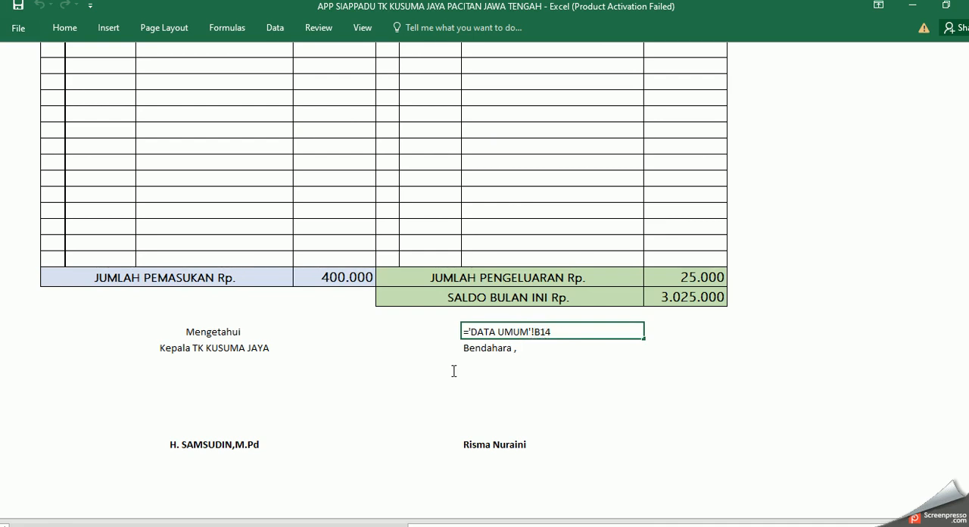
key("Return")
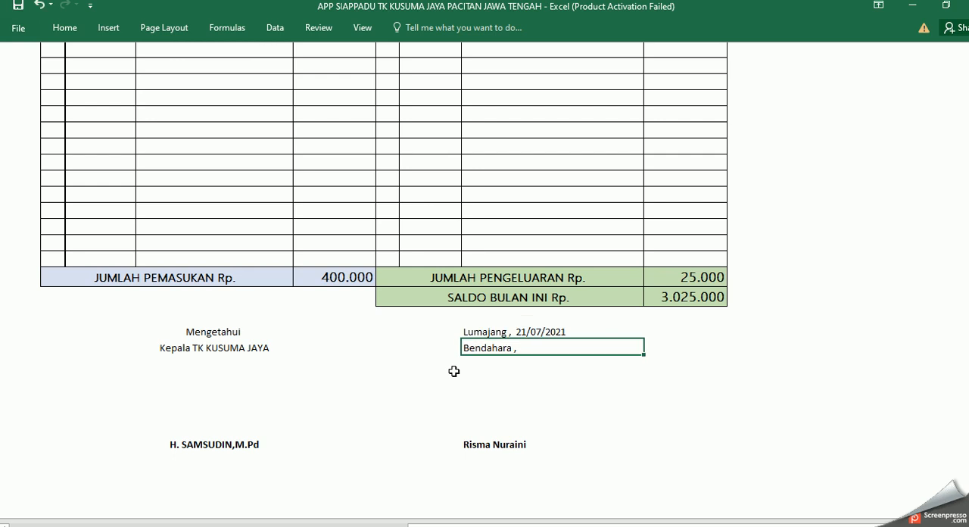
left_click(553, 331)
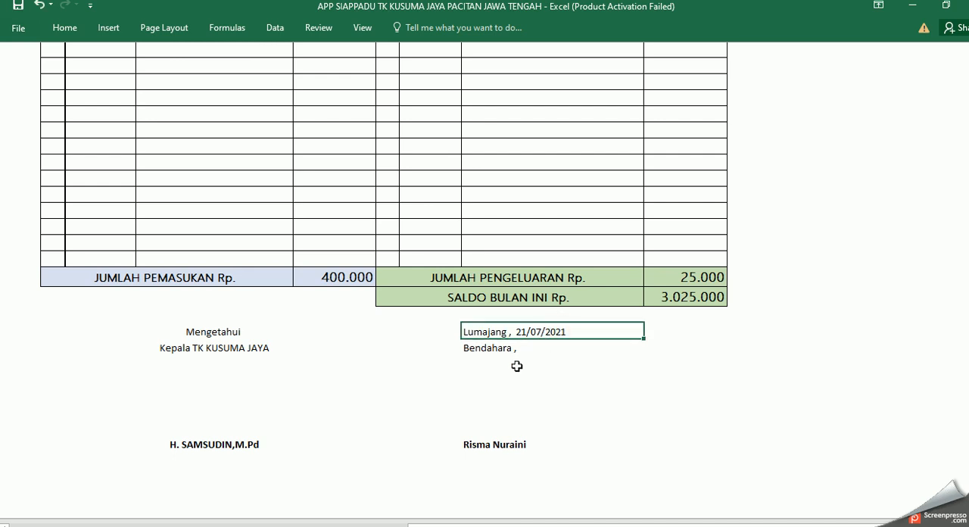
Step: Check the Tanggal Lap Keuangan field on the Dashboard and reopen the monthly financial report
scroll(704, 318, "up", 10)
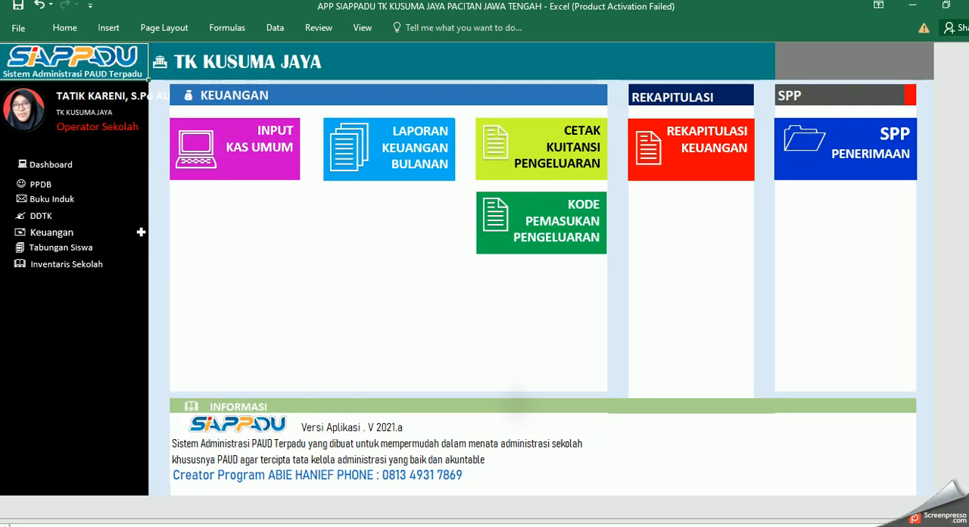
left_click(50, 167)
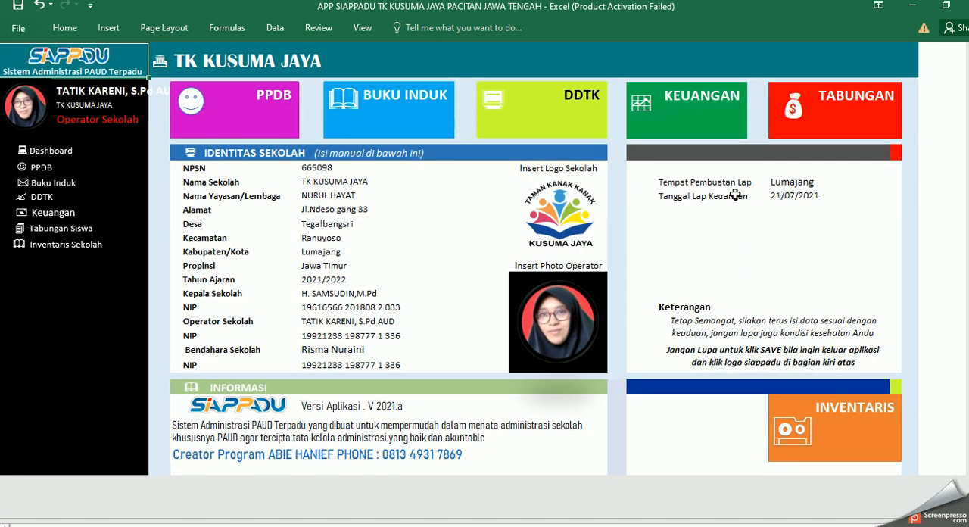
left_click(791, 195)
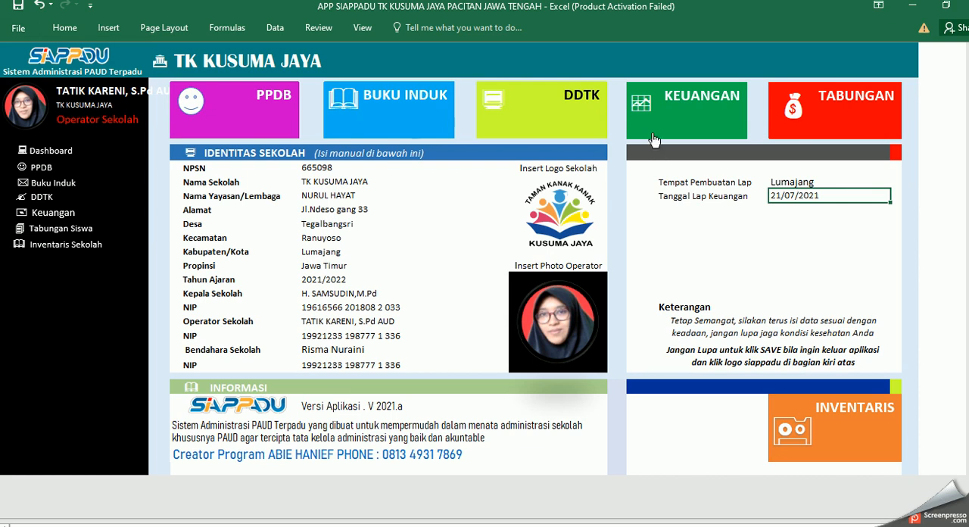
left_click(685, 129)
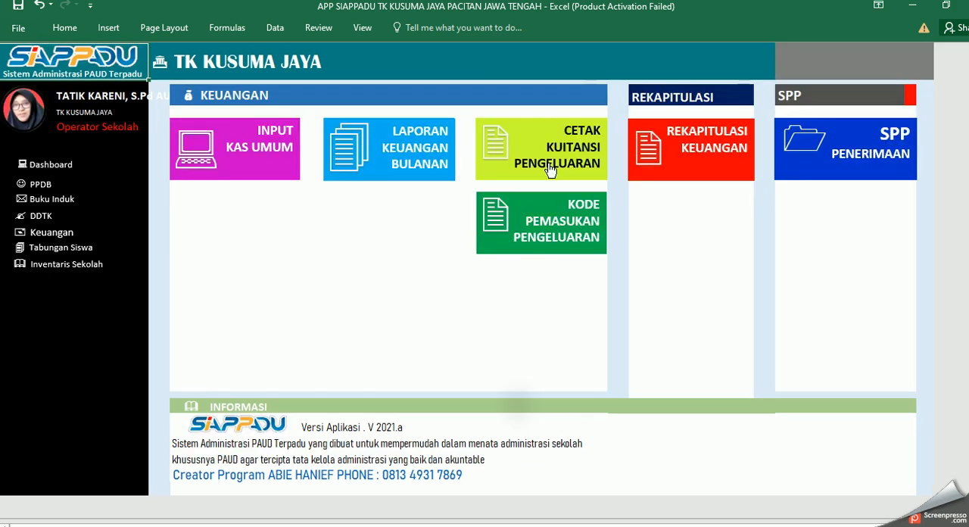
left_click(403, 164)
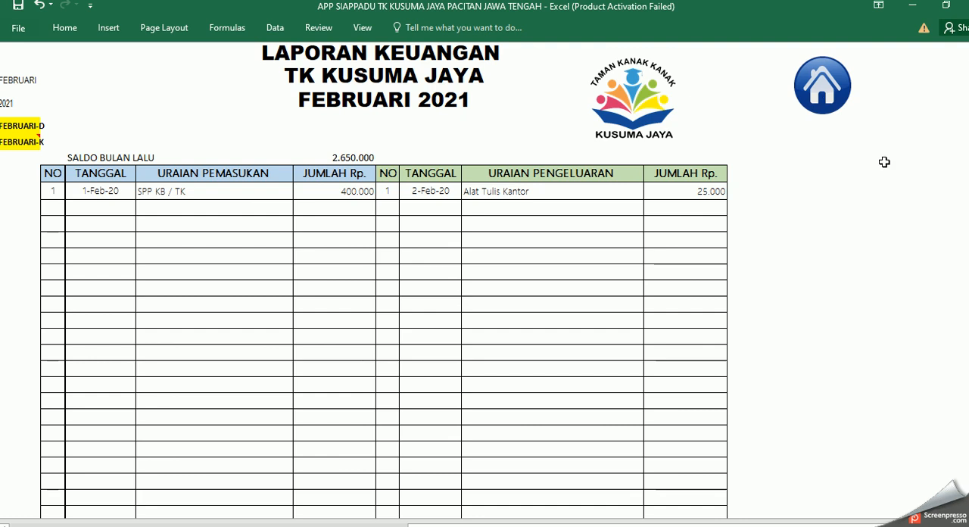
Step: View the expenditure receipt's No Transaksi field and look up the February expense's entry number in the Buku Kas Umum
left_click(825, 92)
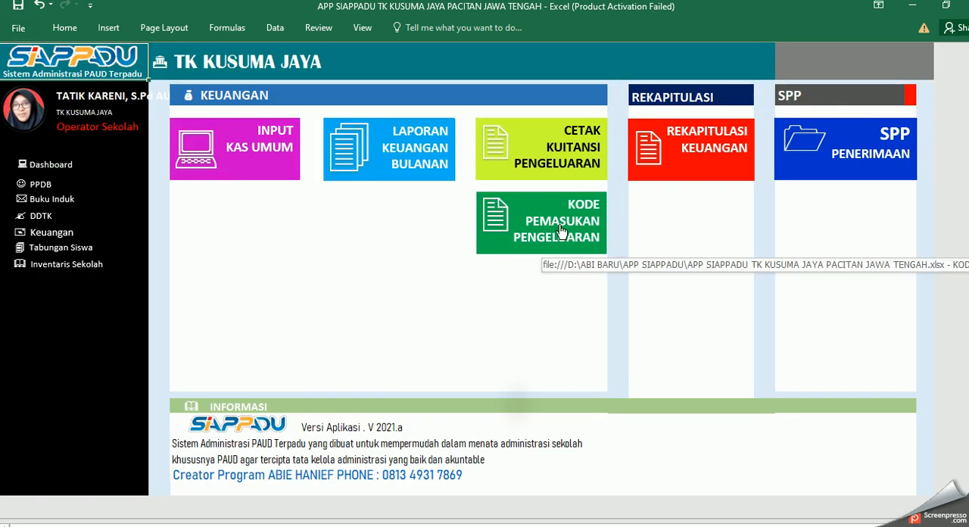
left_click(569, 154)
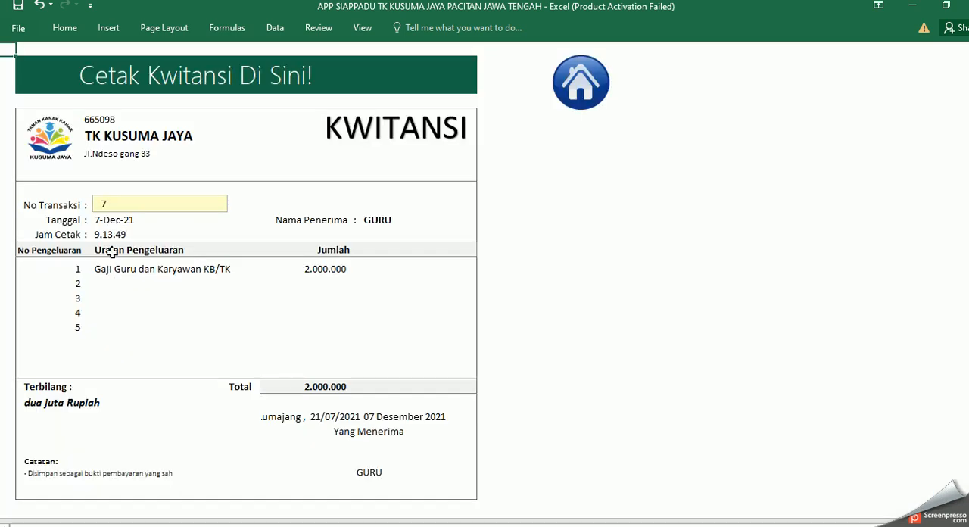
left_click(99, 201)
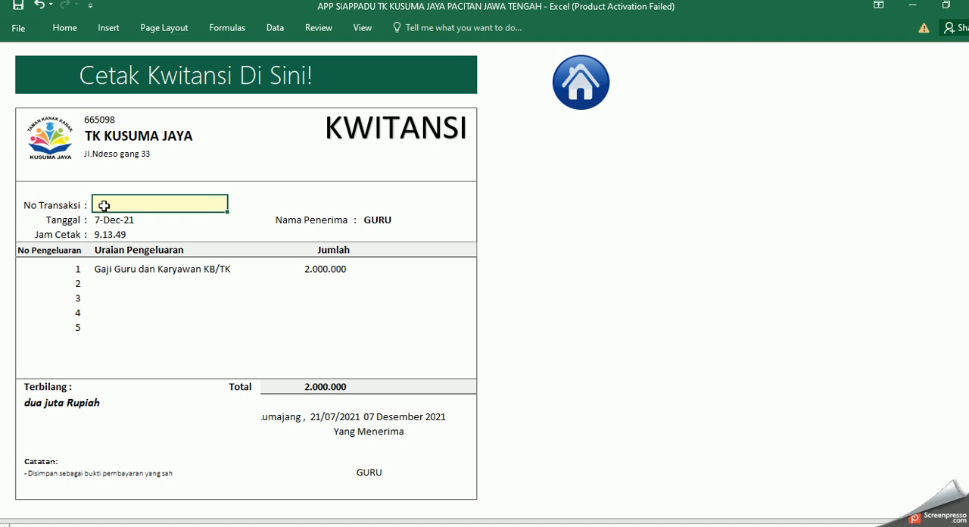
left_click(580, 93)
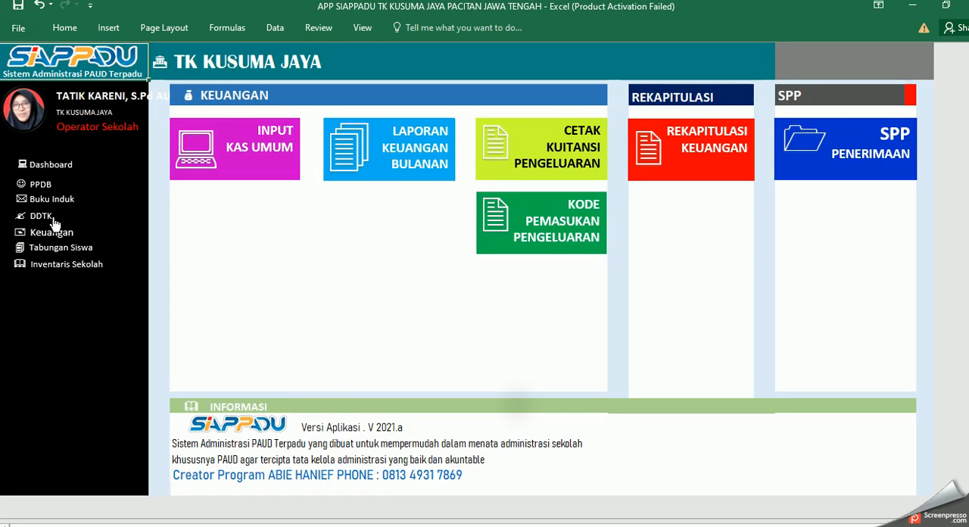
left_click(292, 156)
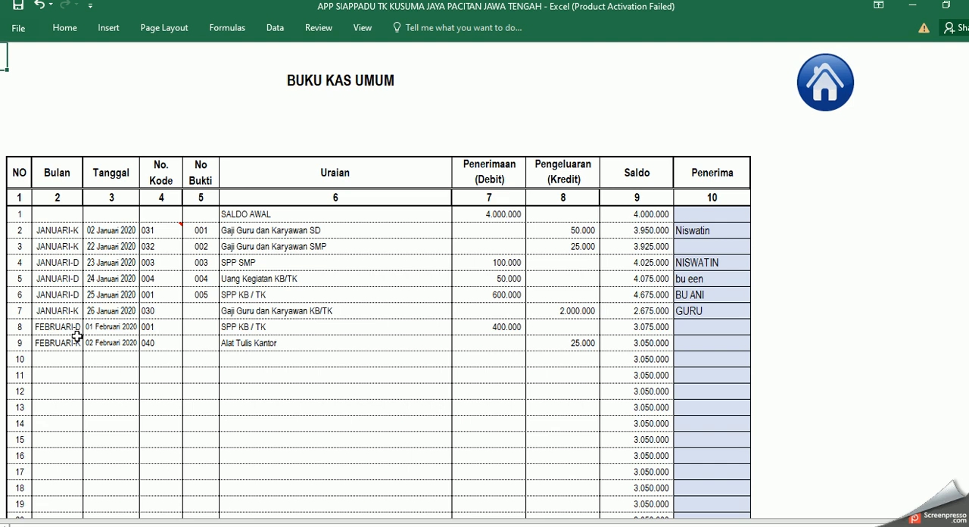
left_click(829, 101)
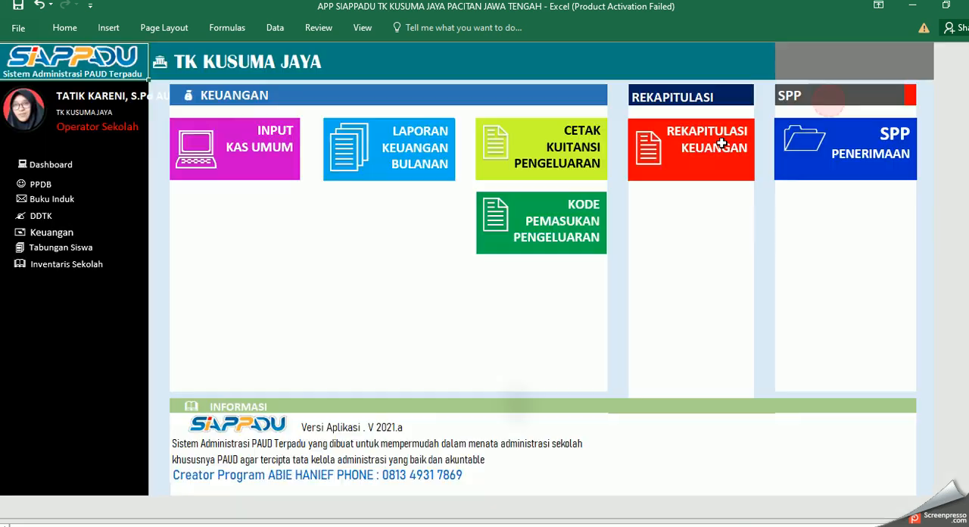
Step: Set No Transaksi to 9 on the expenditure receipt to fill it with the Alat Tulis Kantor expense
left_click(575, 181)
left_click(104, 205)
type("7")
key("BackSpace")
type("9")
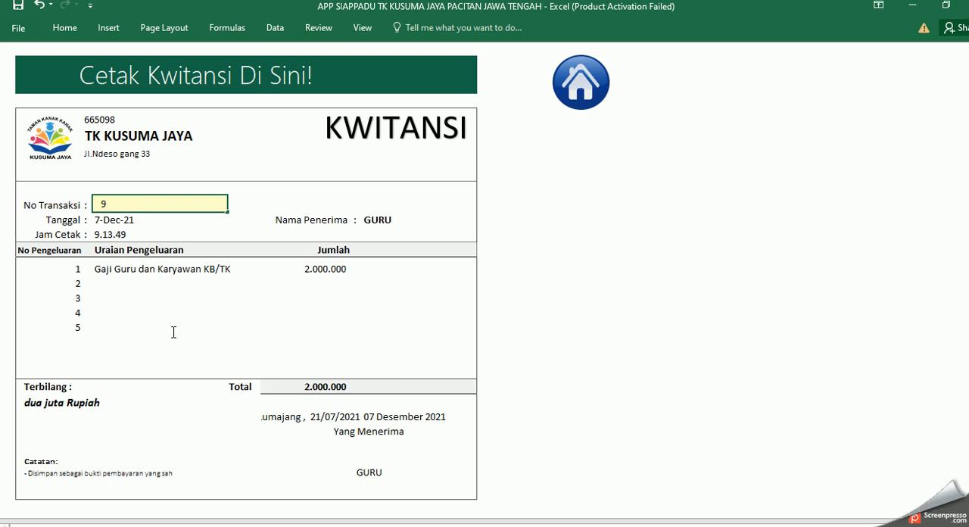
key("Return")
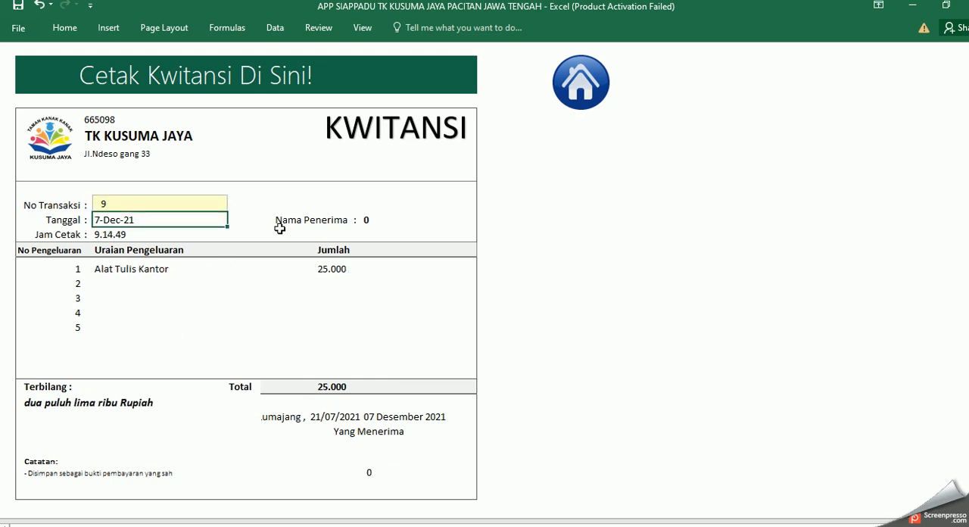
Step: View the Rekapitulasi Keuangan sheet with monthly receipts and expenditure, and return to the Keuangan menu
left_click(582, 104)
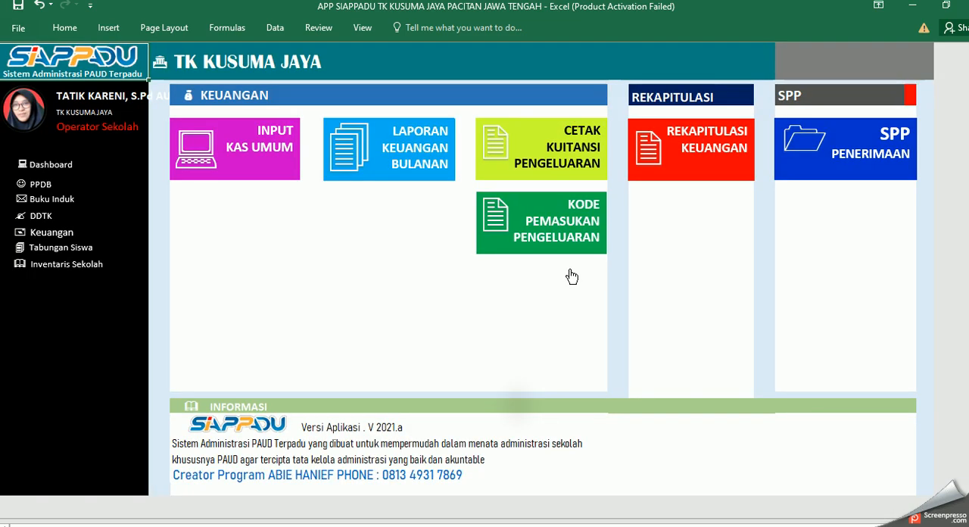
left_click(694, 163)
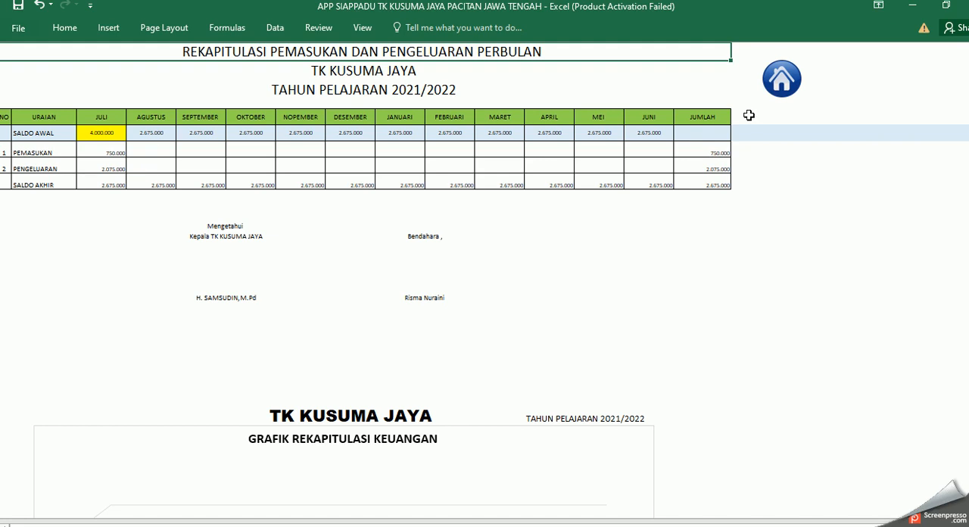
left_click(780, 80)
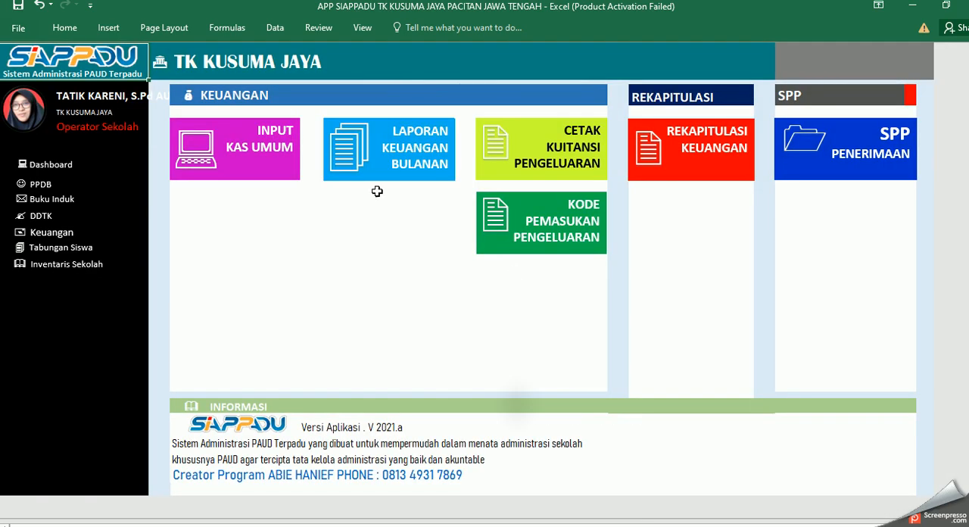
Step: Check Jumlah Pemasukan and Jumlah Pengeluaran in the monthly financial report and go back to the Keuangan menu for the recapitulation
left_click(411, 162)
scroll(560, 369, "down", 8)
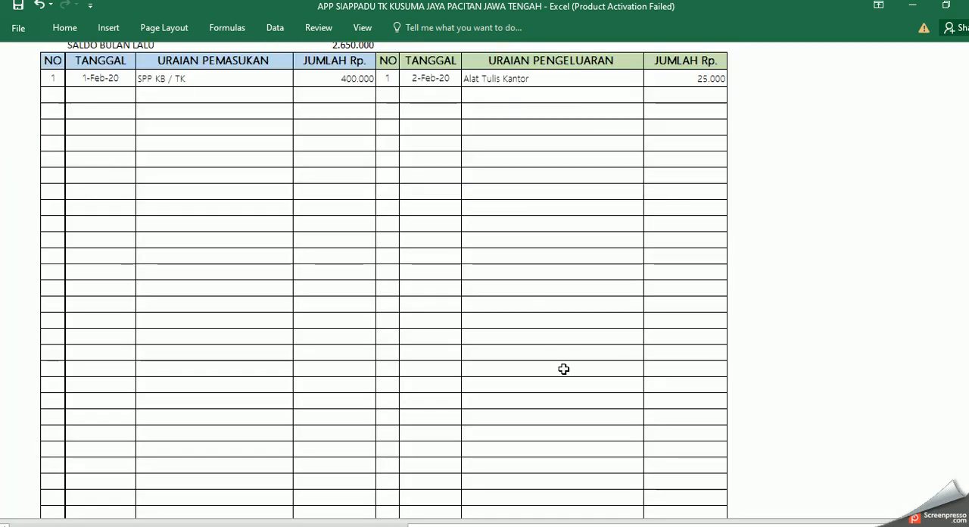
scroll(557, 367, "down", 3)
left_click(347, 278)
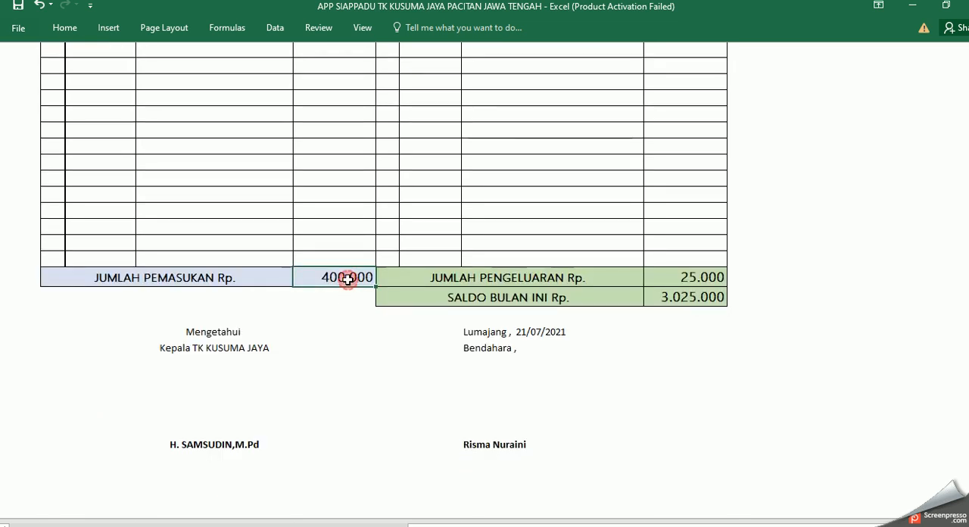
left_click(704, 280)
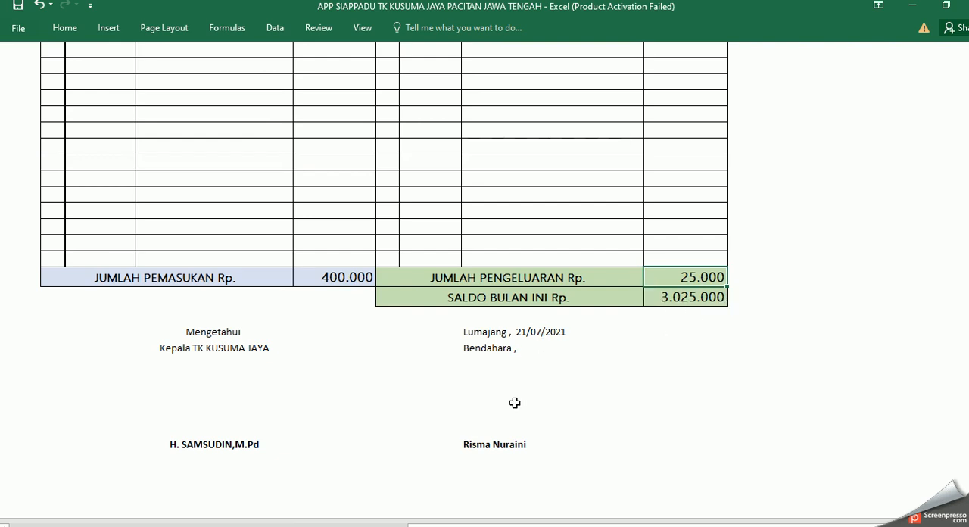
scroll(593, 349, "up", 10)
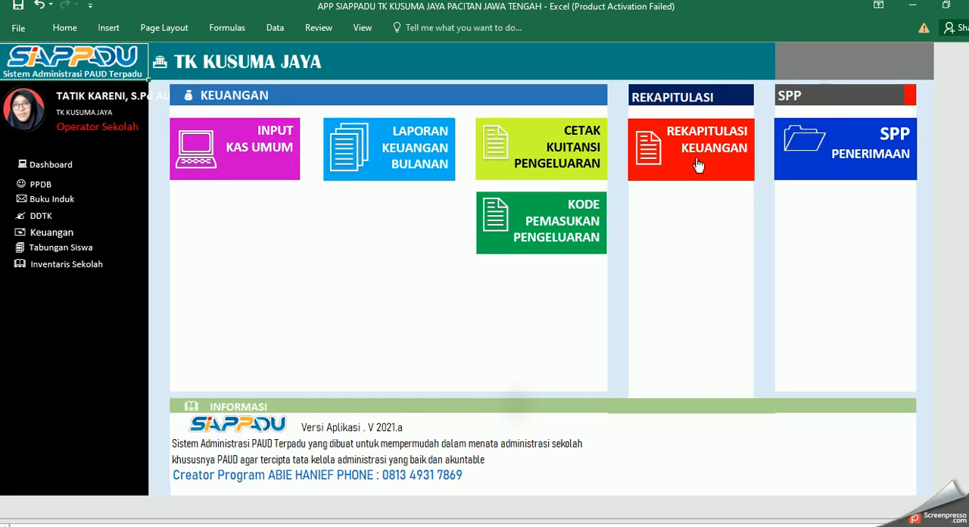
left_click(697, 161)
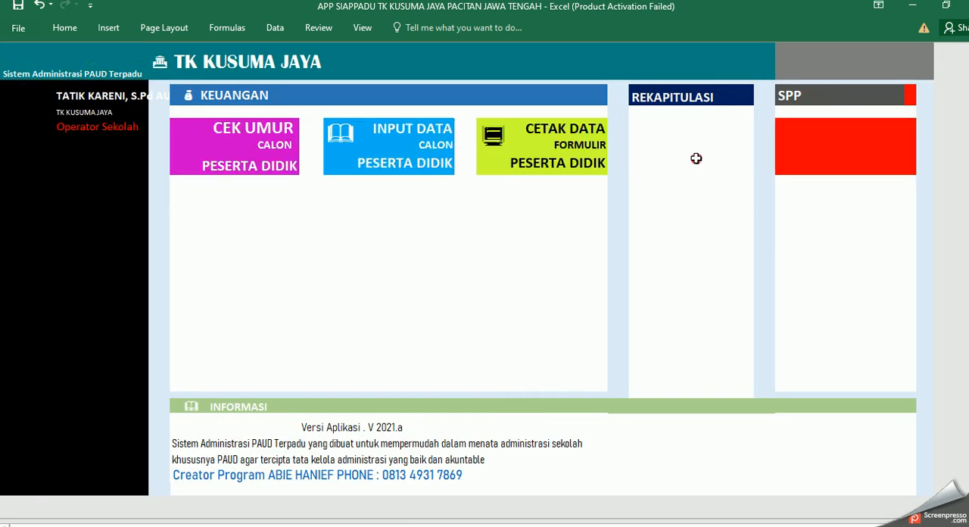
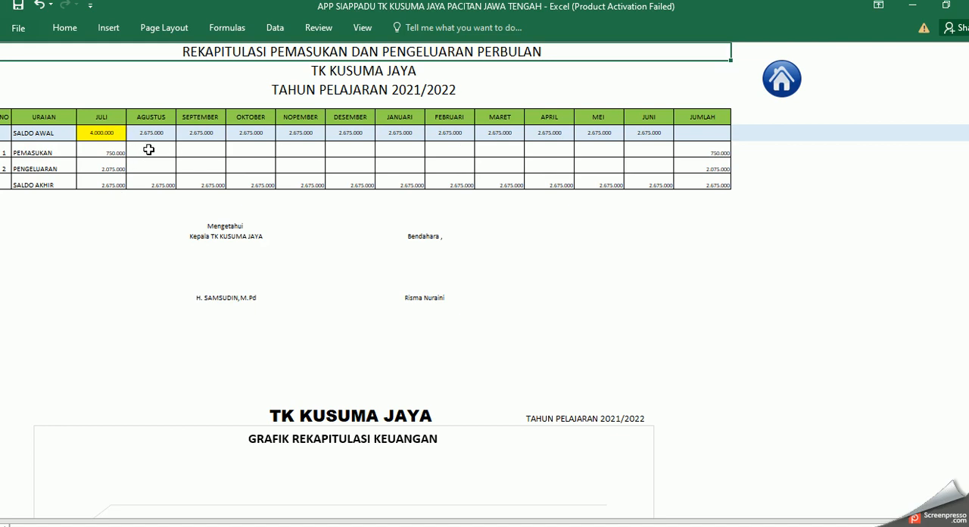
Step: Enter August's Pemasukan as 400000 and Pengeluaran as 25000 in the monthly recapitulation table
left_click(148, 149)
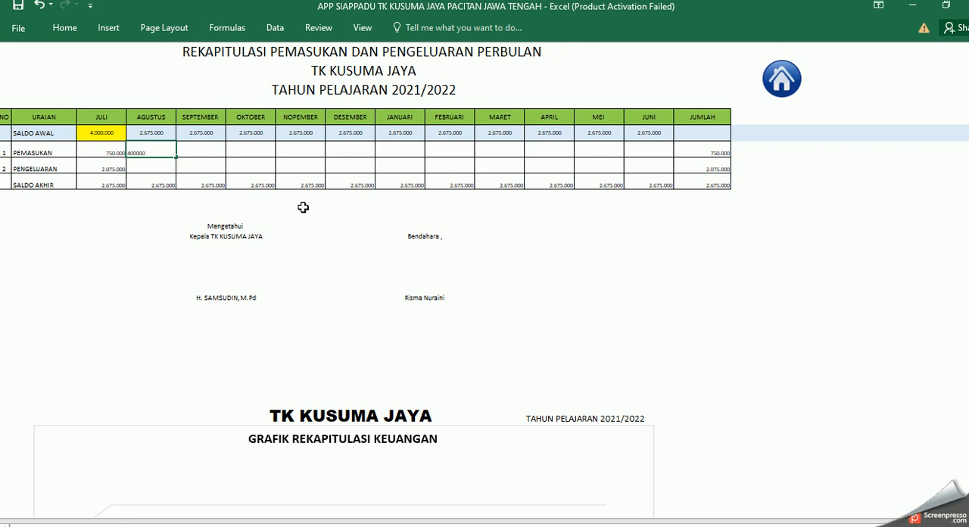
key("Return")
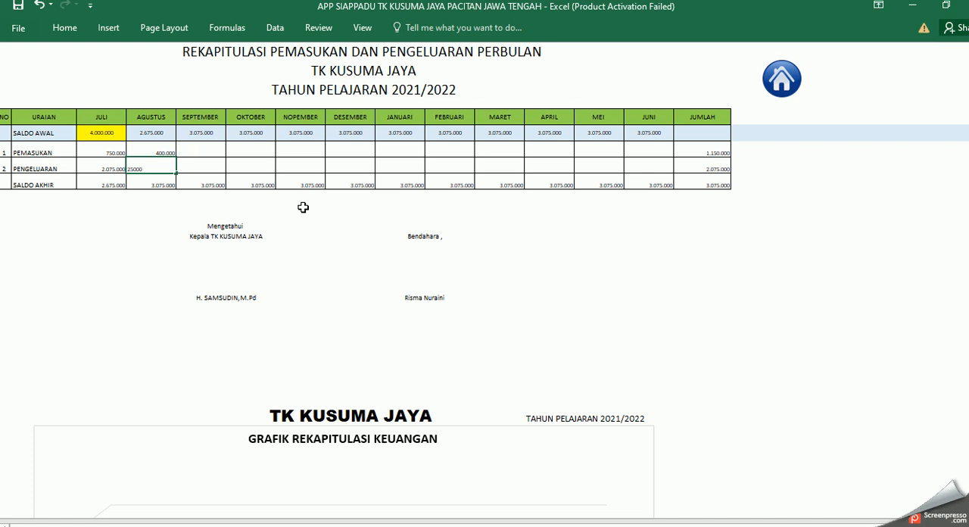
key("Return")
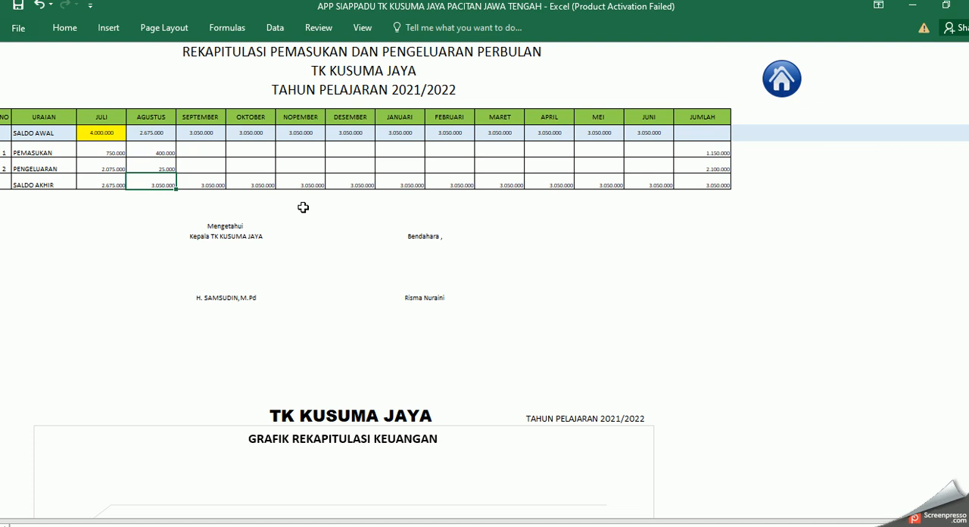
Step: Compare the February financial report's Saldo Bulan Ini with August's Saldo Akhir in the recapitulation, returning to the Keuangan menu
left_click(781, 82)
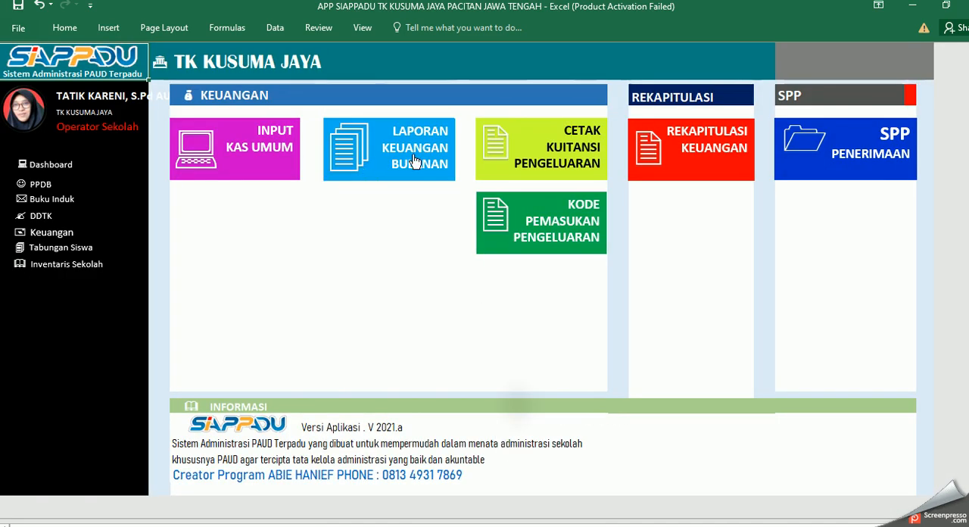
left_click(355, 166)
scroll(380, 423, "down", 5)
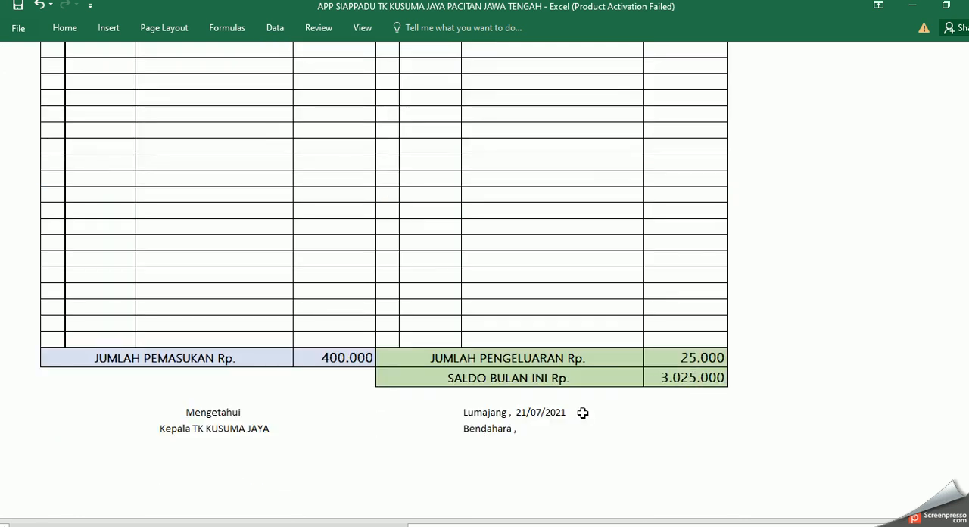
scroll(673, 389, "up", 5)
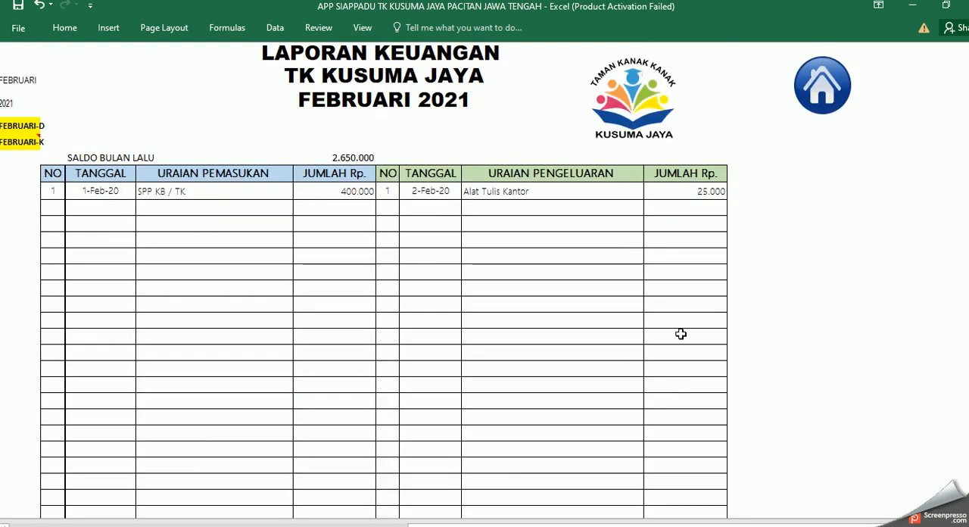
left_click(825, 84)
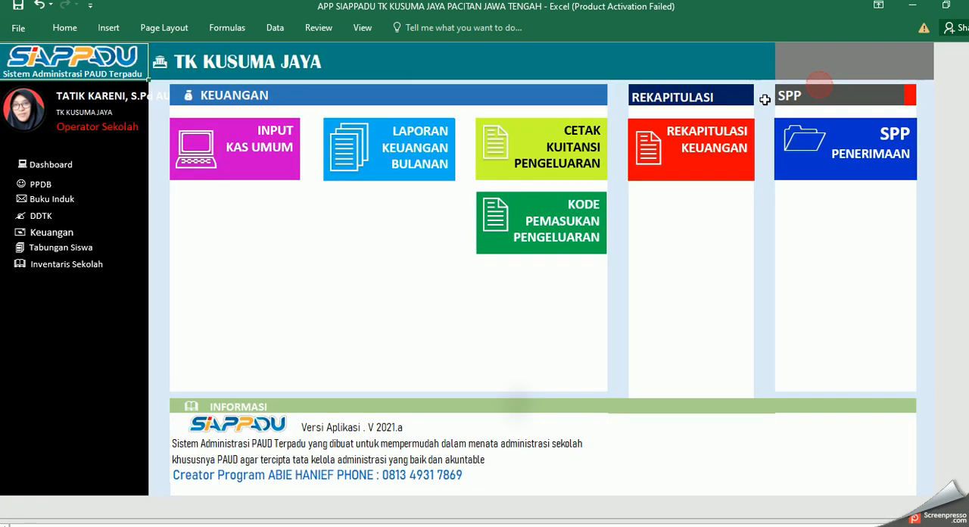
left_click(716, 158)
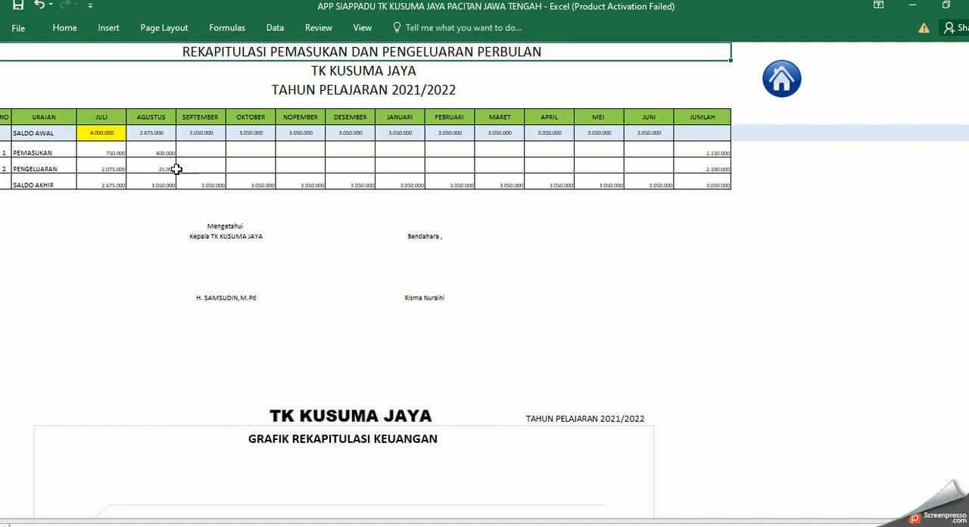
left_click(781, 83)
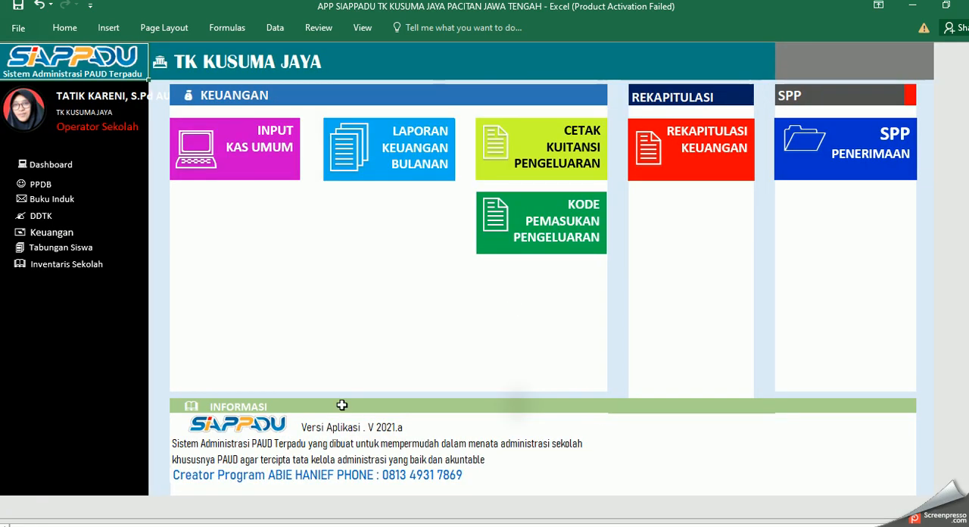
Step: Recheck the February report's totals and Saldo Bulan Lalu against July's Saldo Akhir in the recapitulation
left_click(426, 170)
scroll(584, 428, "down", 5)
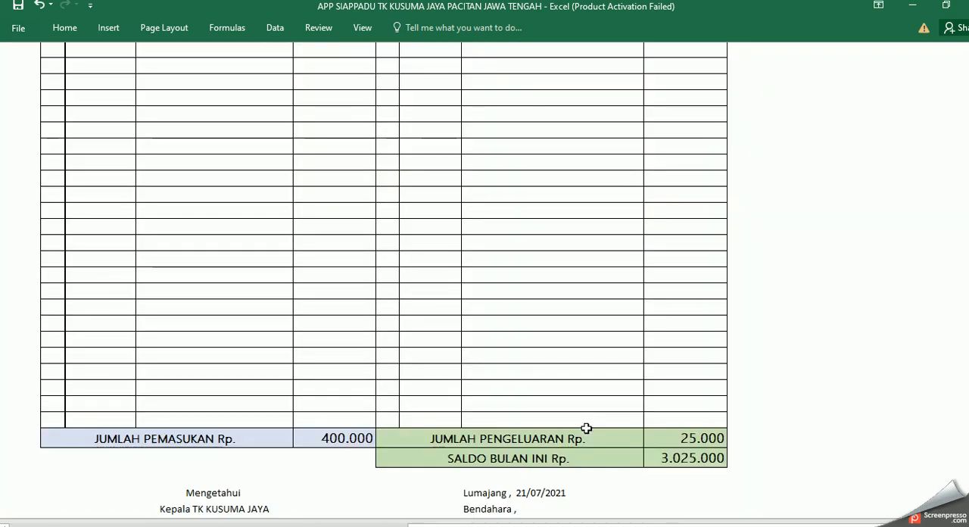
scroll(651, 452, "up", 5)
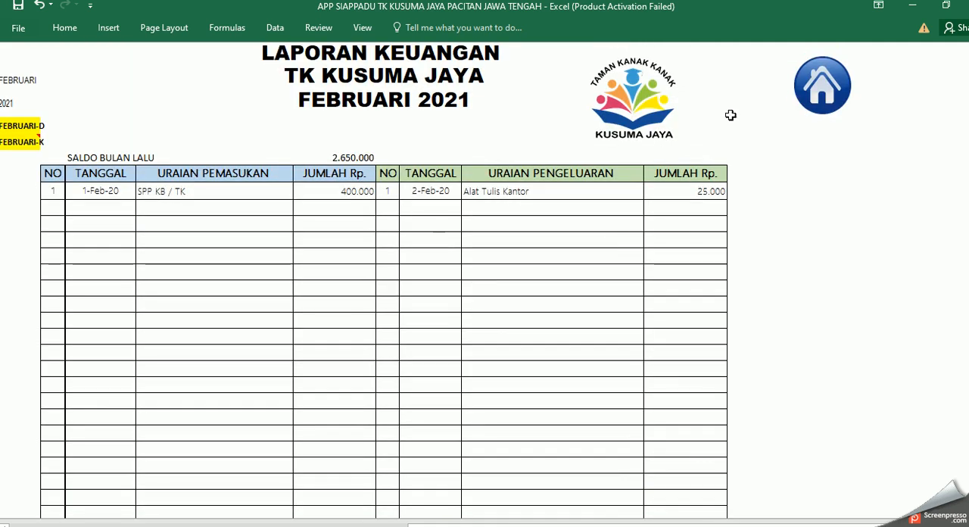
left_click(821, 97)
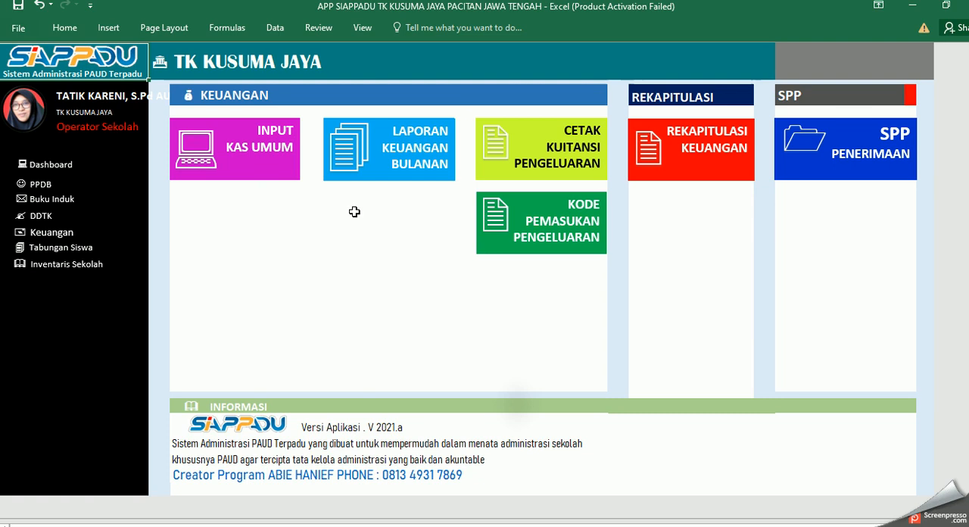
left_click(709, 151)
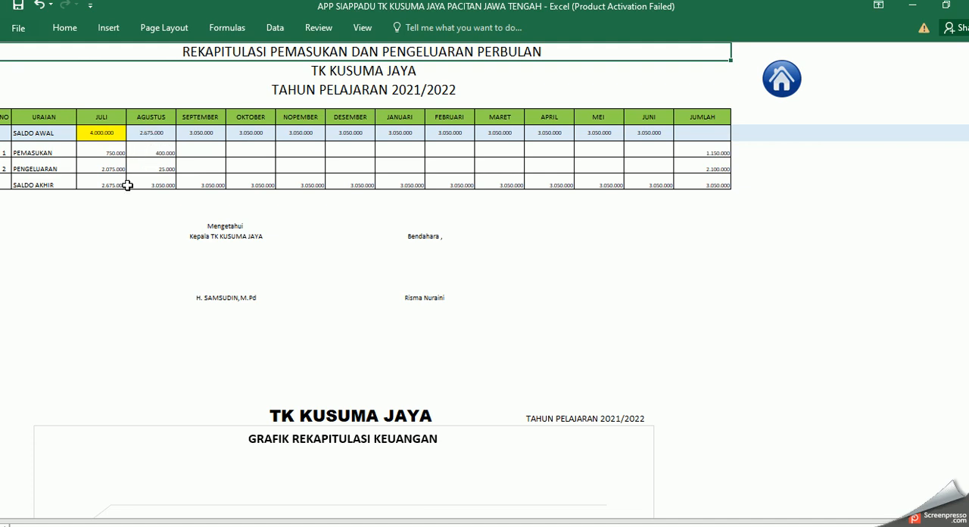
Step: Set Saldo Bulan Lalu in the February monthly report to 2675000 and check Saldo Bulan Ini
left_click(786, 89)
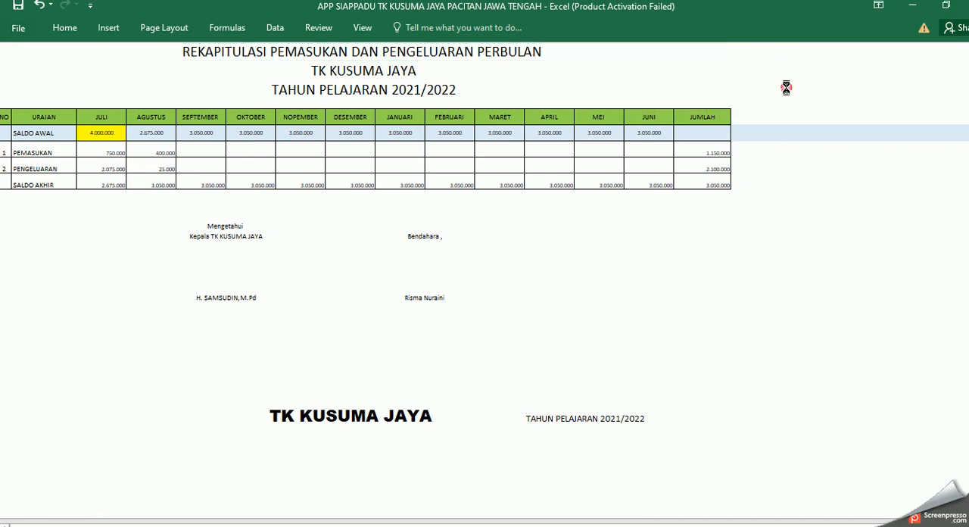
left_click(388, 145)
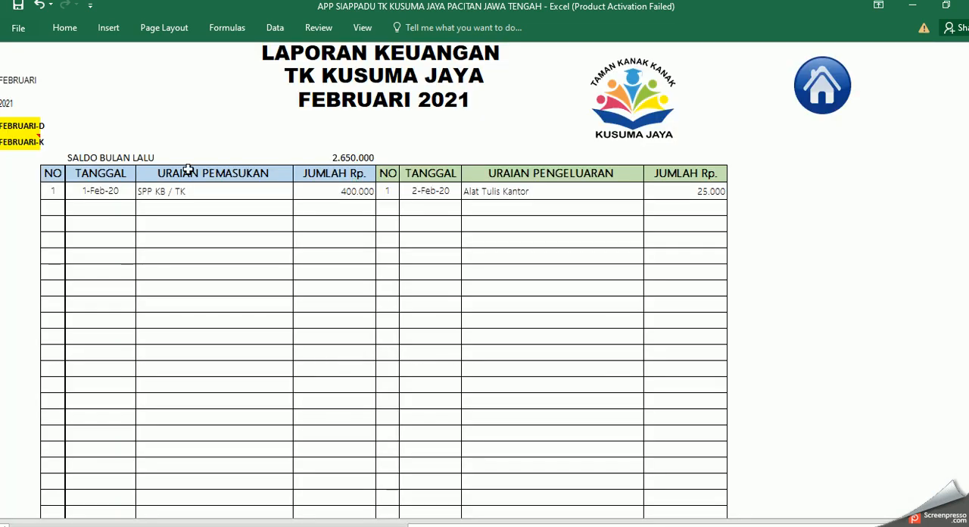
double_click(348, 157)
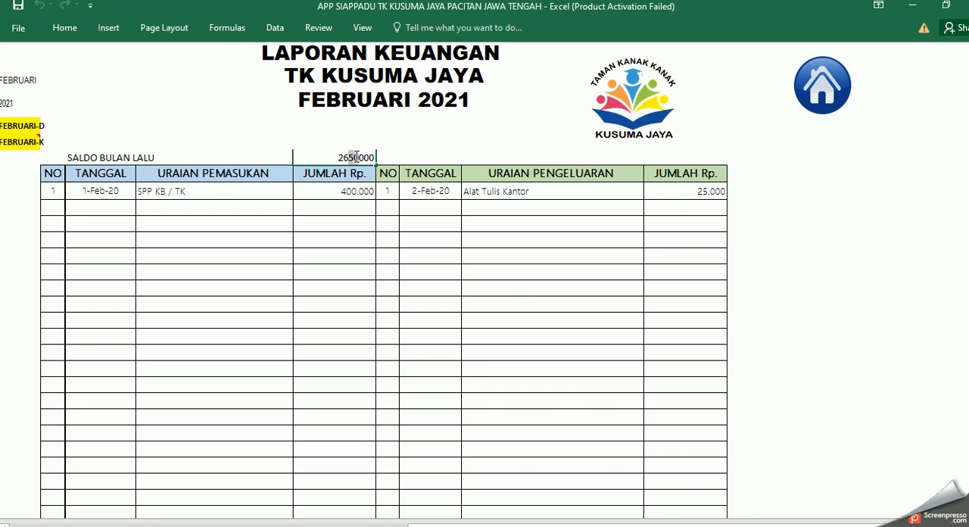
left_click_drag(357, 157, 358, 158)
type("7")
key("Return")
scroll(533, 274, "down", 8)
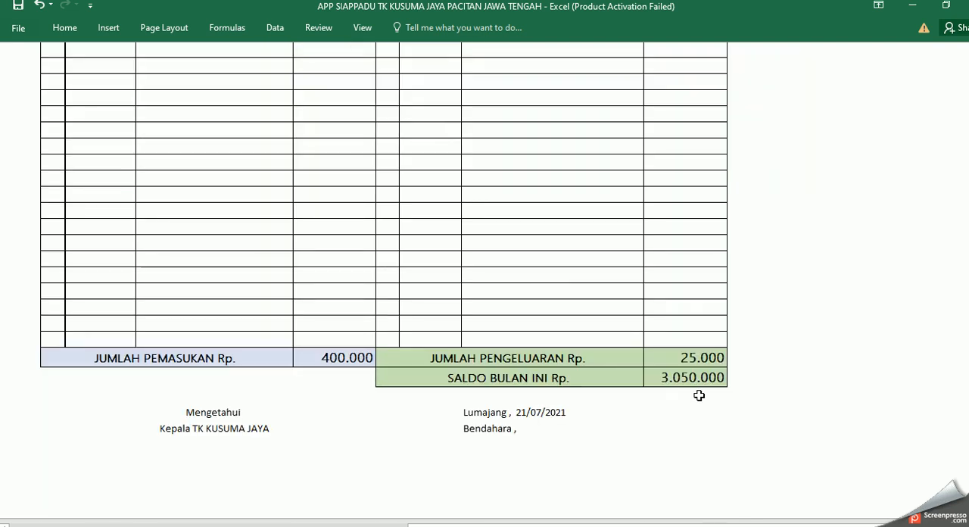
Step: Reopen the Rekapitulasi Keuangan sheet and check August's Saldo Akhir, Pemasukan and Pengeluaran
scroll(684, 276, "up", 8)
left_click(818, 82)
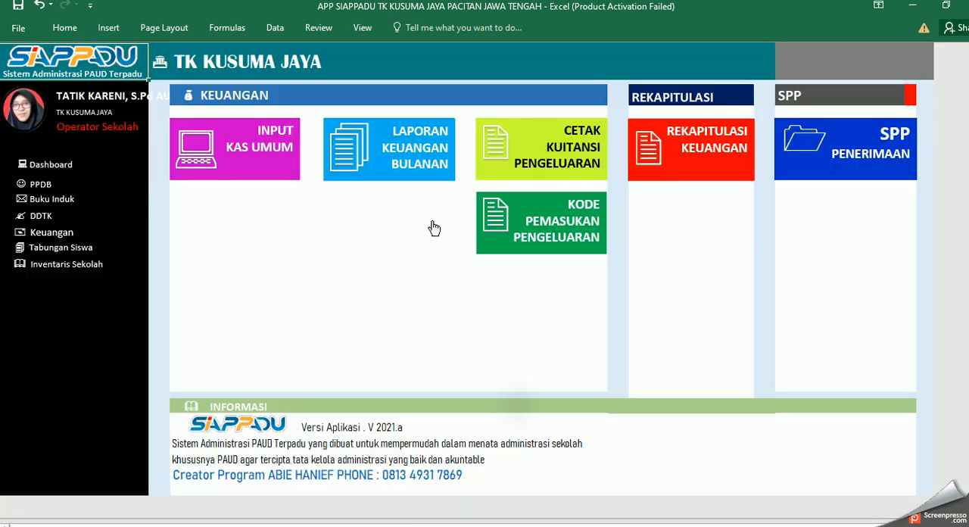
left_click(683, 166)
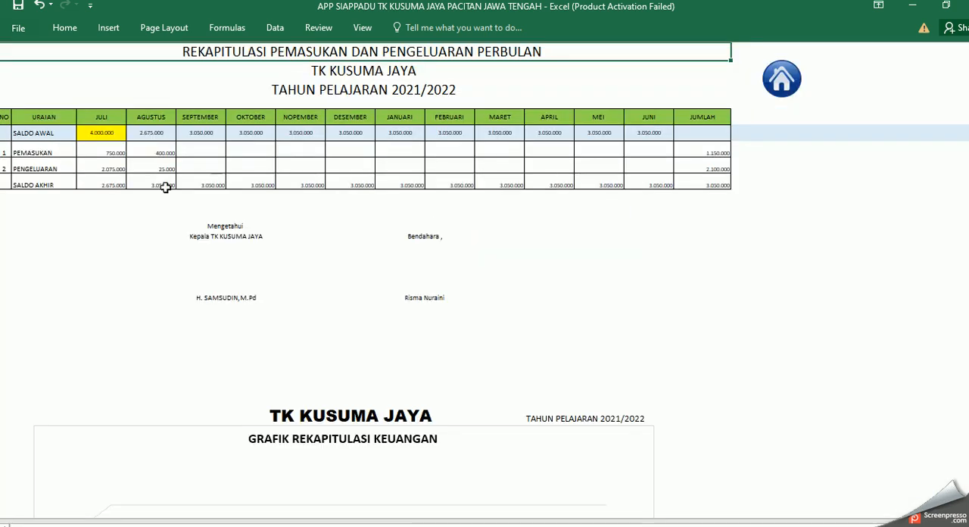
left_click(163, 153)
left_click(168, 169)
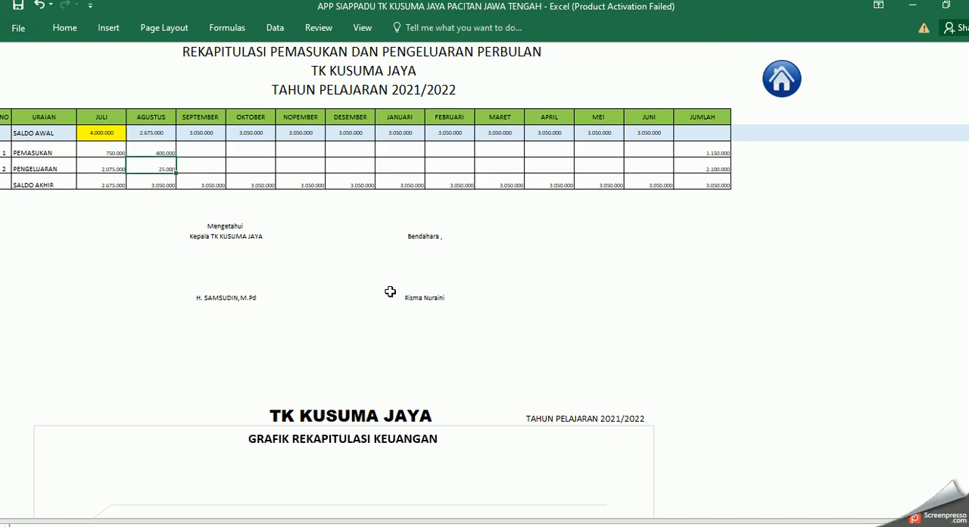
Step: View the Grafik Rekapitulasi Keuangan chart beneath the recapitulation table and return to the Keuangan menu
scroll(517, 389, "down", 5)
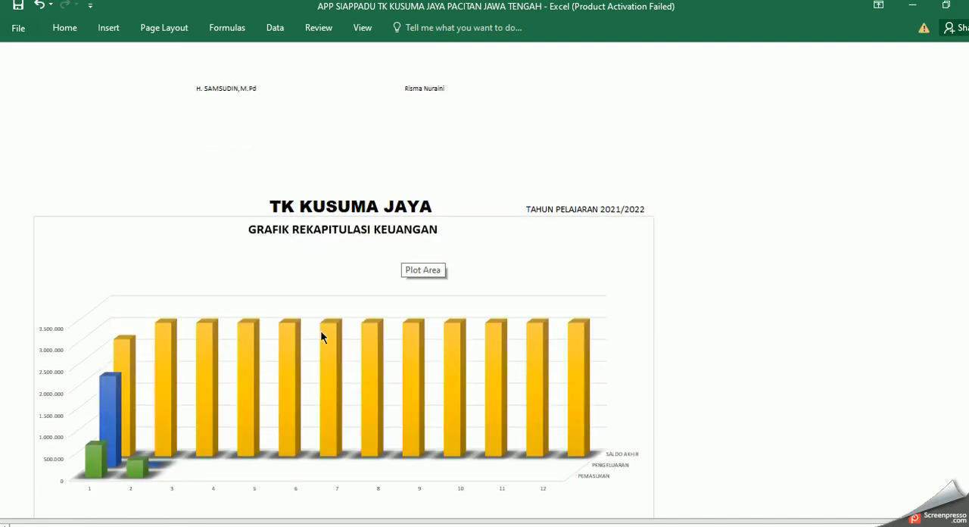
scroll(288, 310, "up", 5)
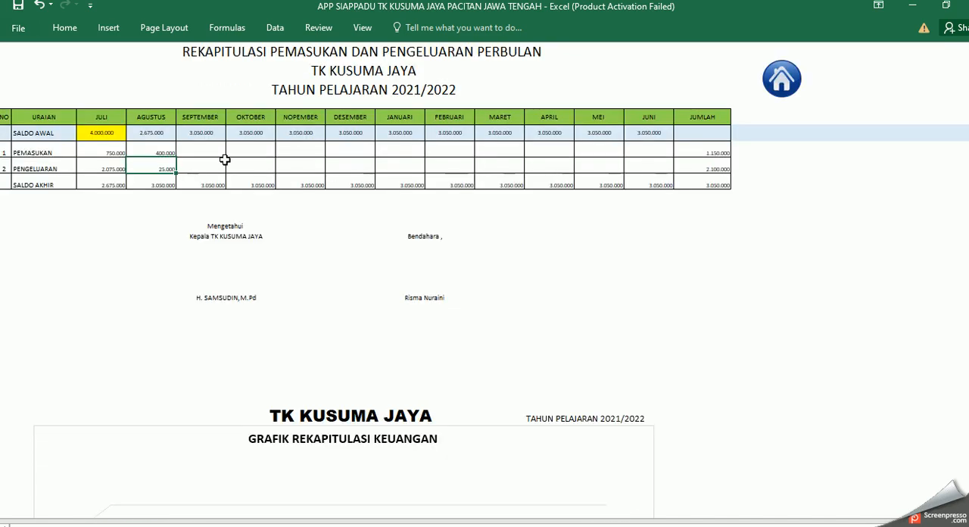
scroll(257, 227, "down", 6)
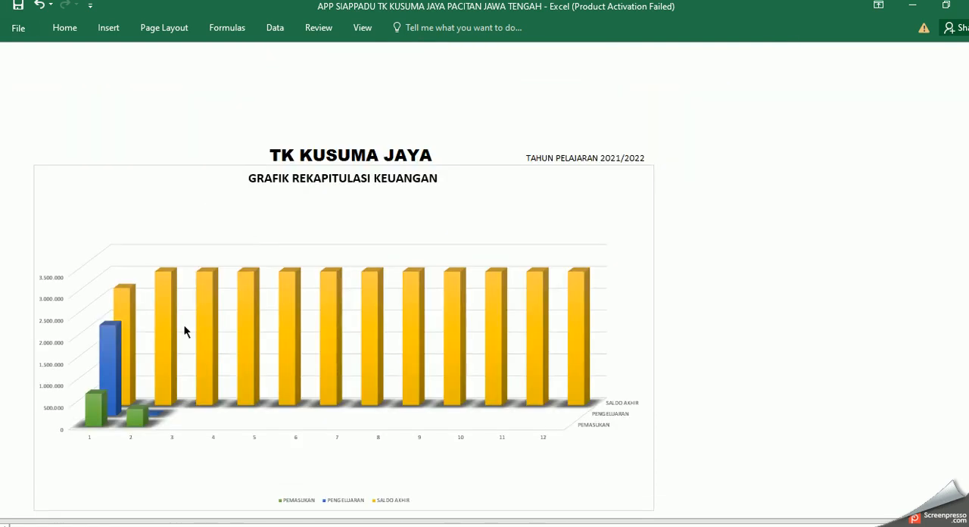
scroll(411, 281, "up", 6)
left_click(779, 80)
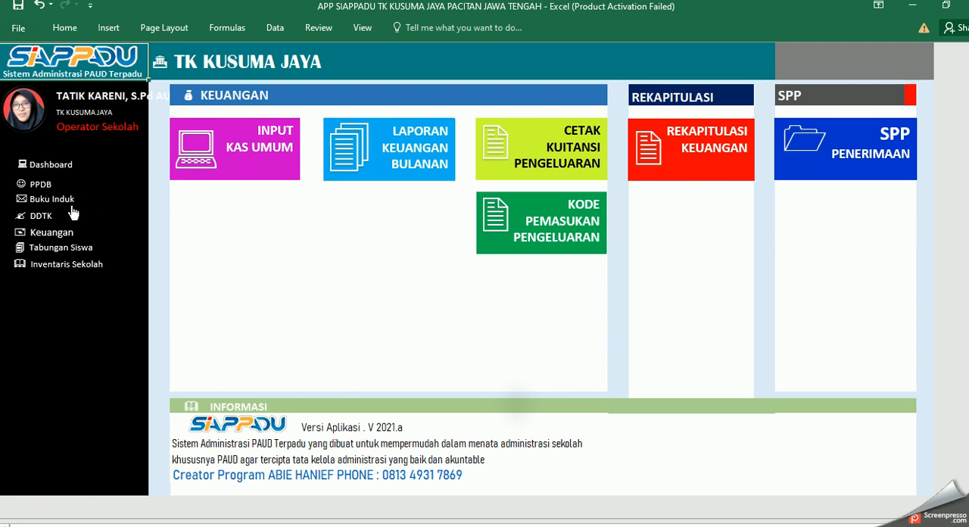
Step: Open the Tabungan section's transaction sheet, look at the Tanggal and Nama cells in row 10, and return to the Tabungan Siswa menu
left_click(54, 165)
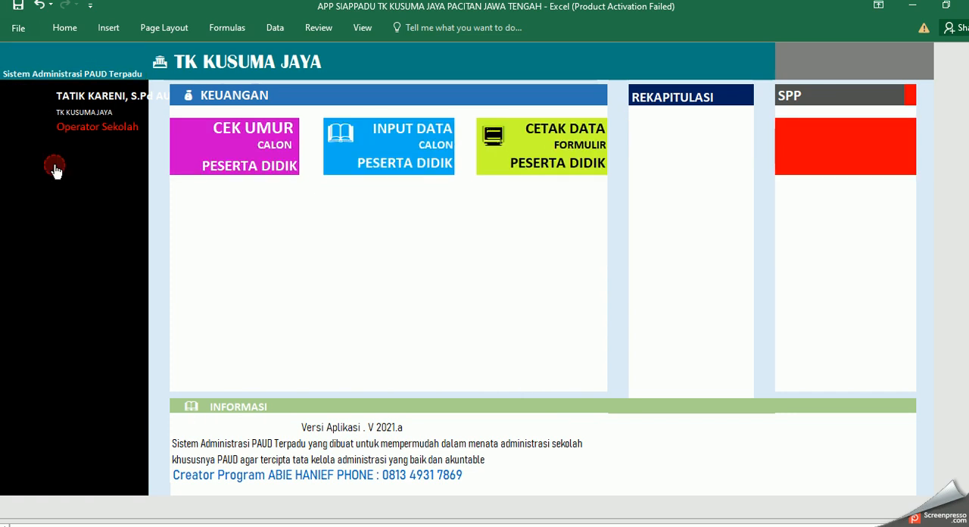
left_click(840, 126)
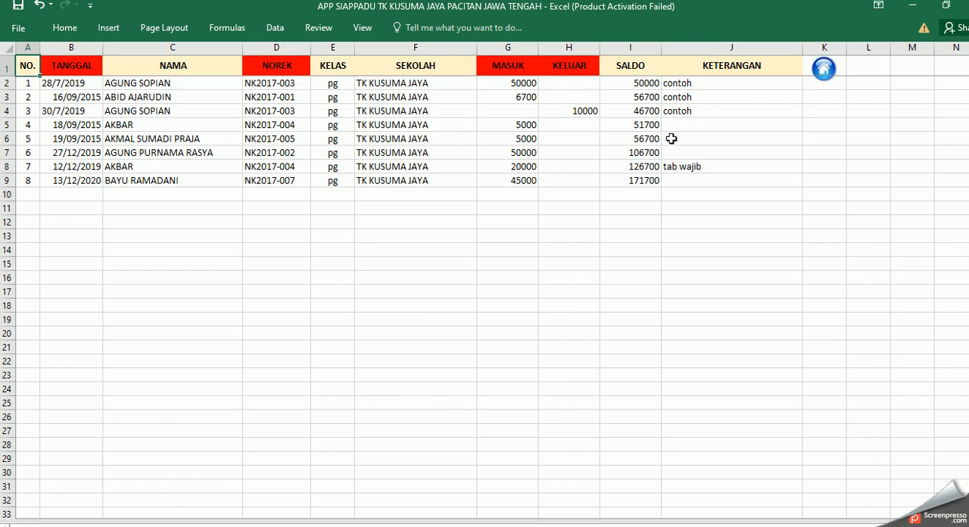
left_click(82, 194)
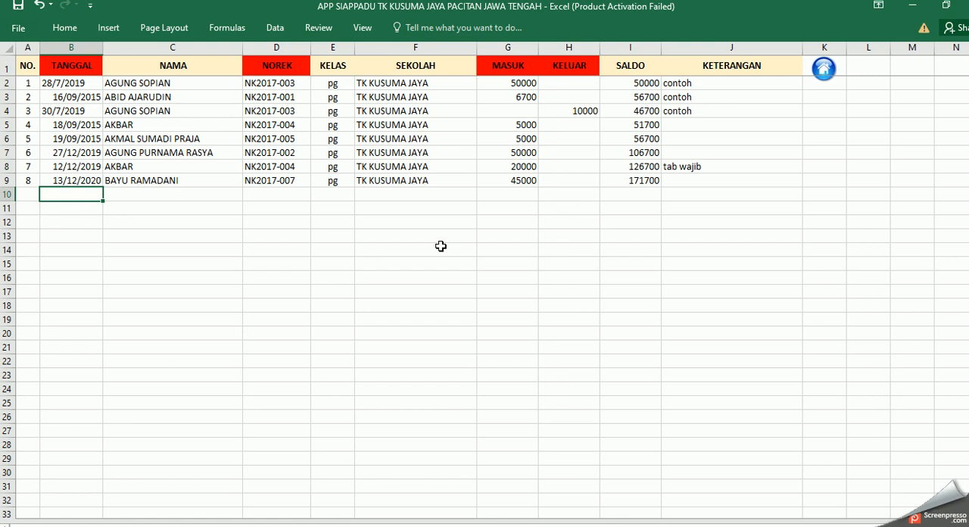
left_click(154, 196)
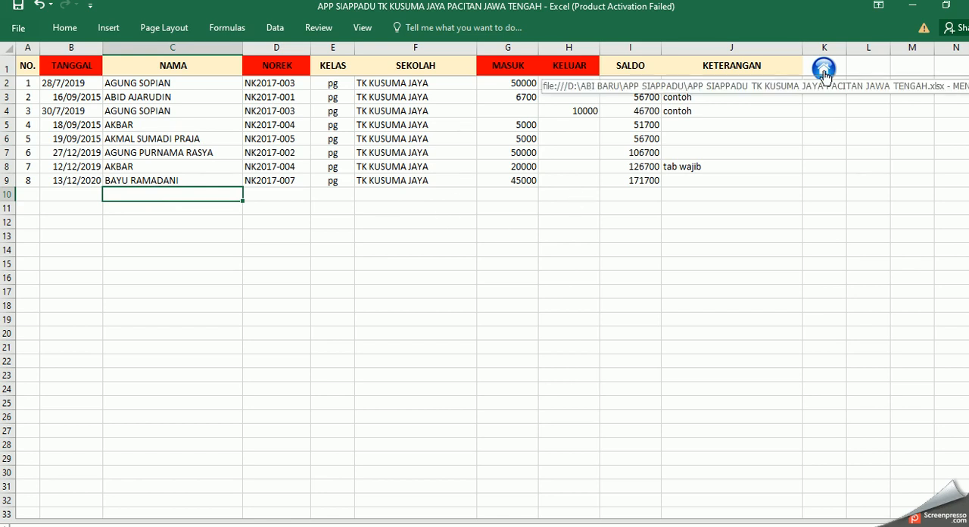
left_click(823, 70)
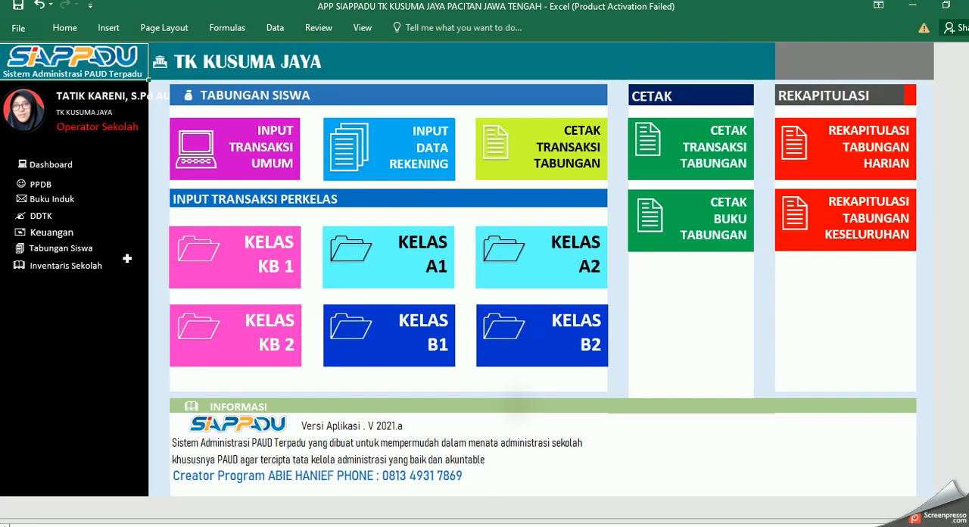
Step: Go through the dashboard to the school inventory section and open its Input Data Barang sheet
left_click(65, 165)
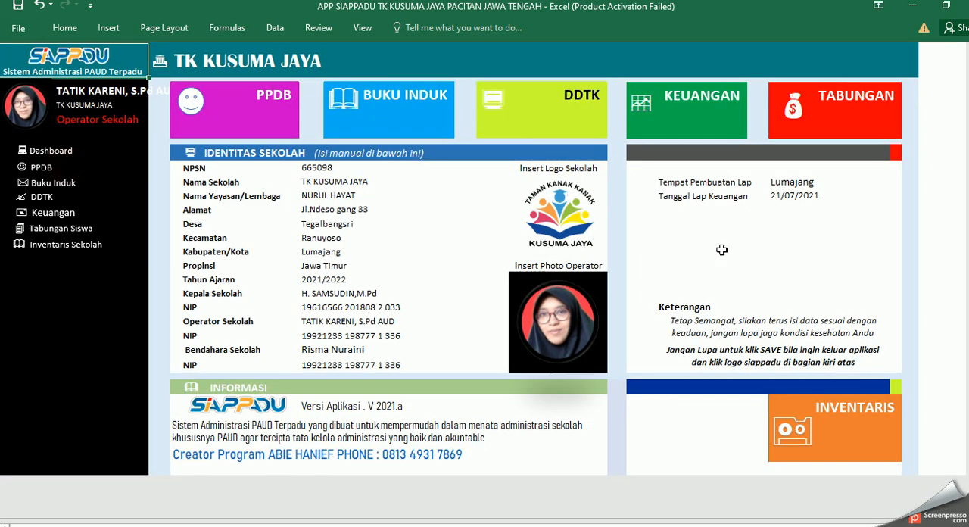
left_click(830, 456)
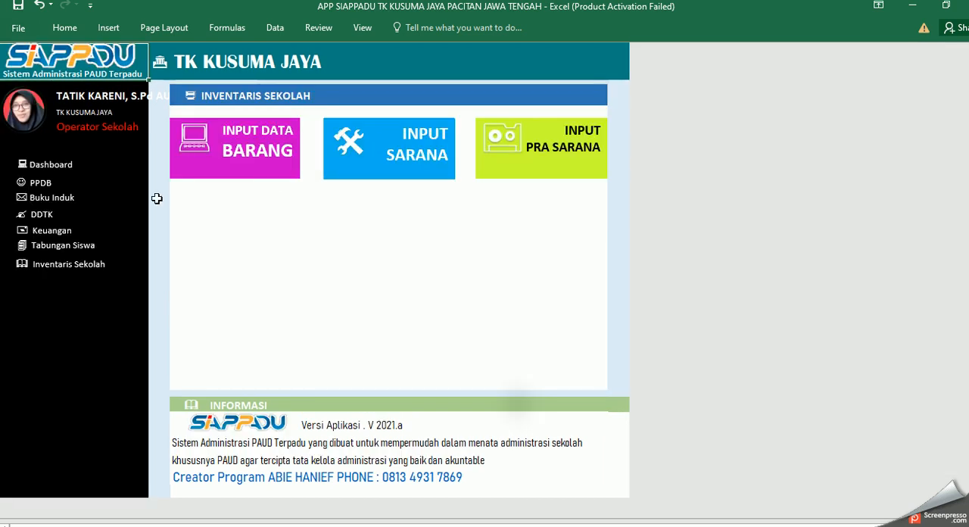
left_click(266, 160)
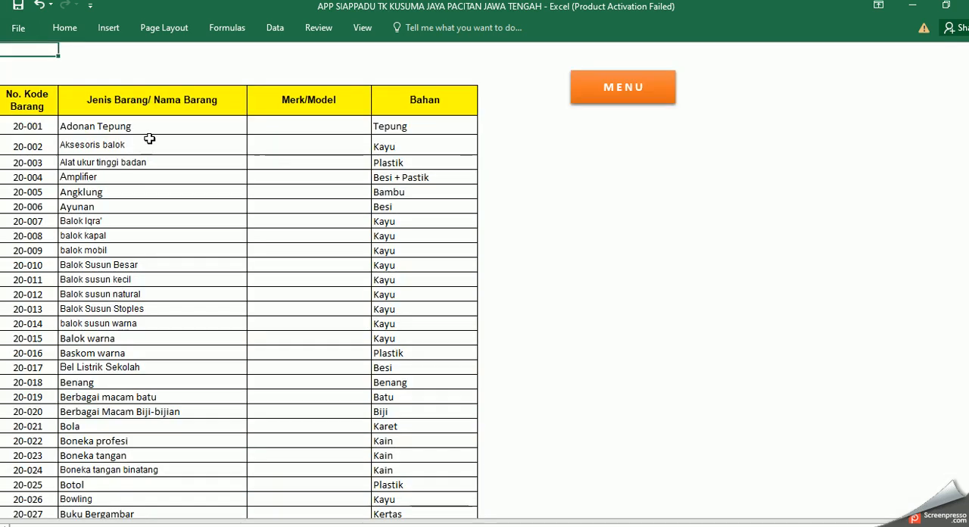
Step: Look through the inventory item list's code, item name, Merk/Model and Bahan columns
left_click(40, 143)
left_click(164, 176)
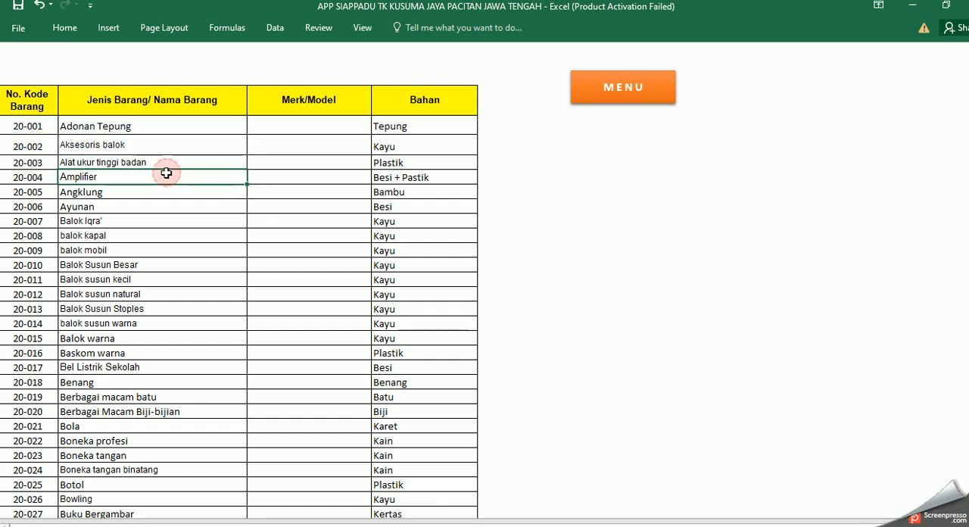
left_click(340, 132)
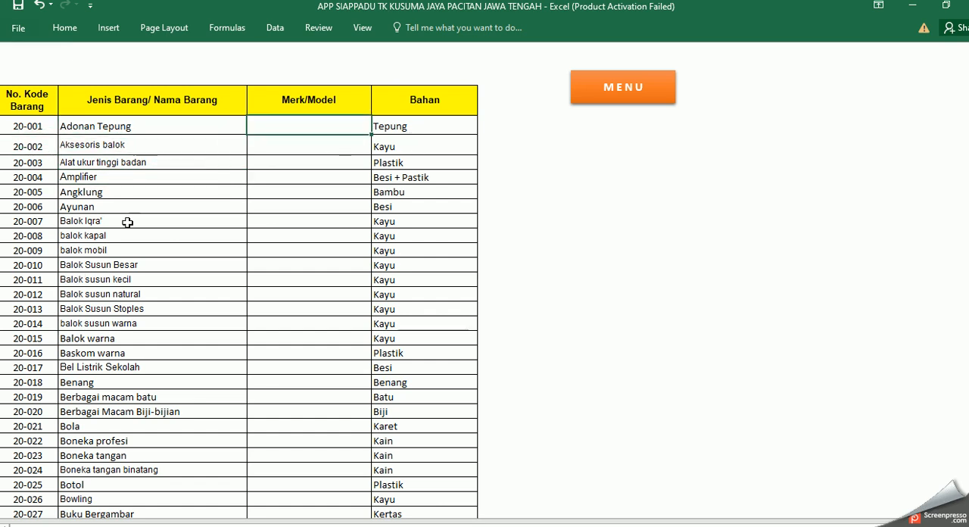
scroll(173, 240, "down", 5)
scroll(173, 240, "up", 5)
scroll(173, 240, "down", 1)
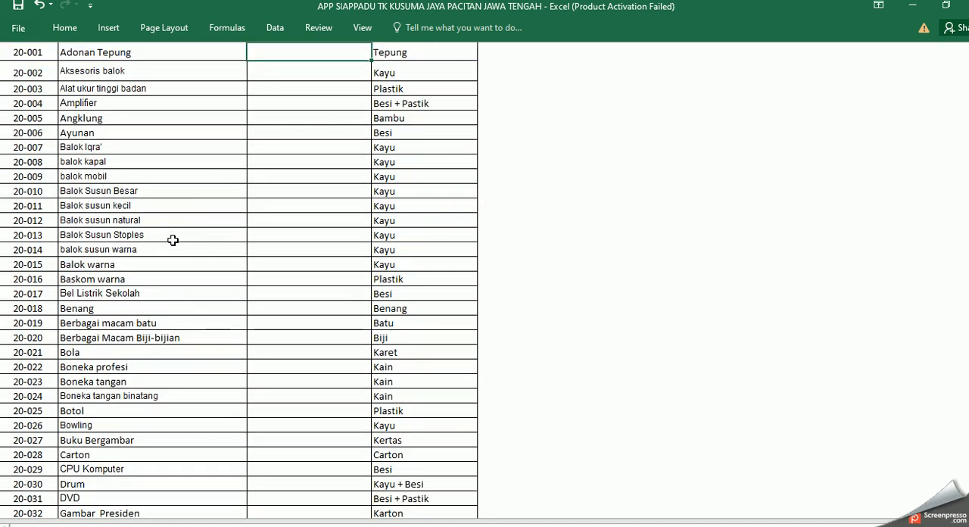
Step: Look over the beginning of the inventory item list and return to the Inventaris Sekolah menu
scroll(173, 240, "up", 1)
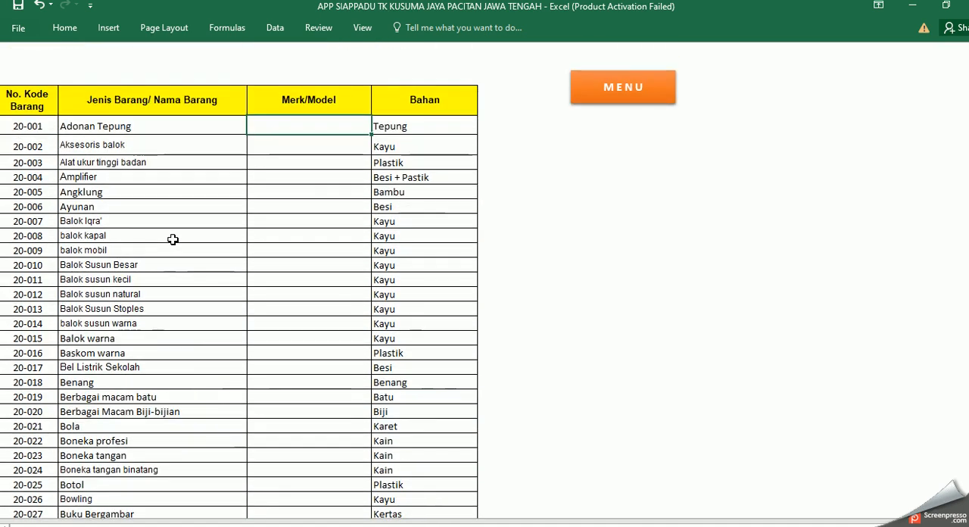
scroll(173, 240, "down", 3)
scroll(172, 239, "up", 3)
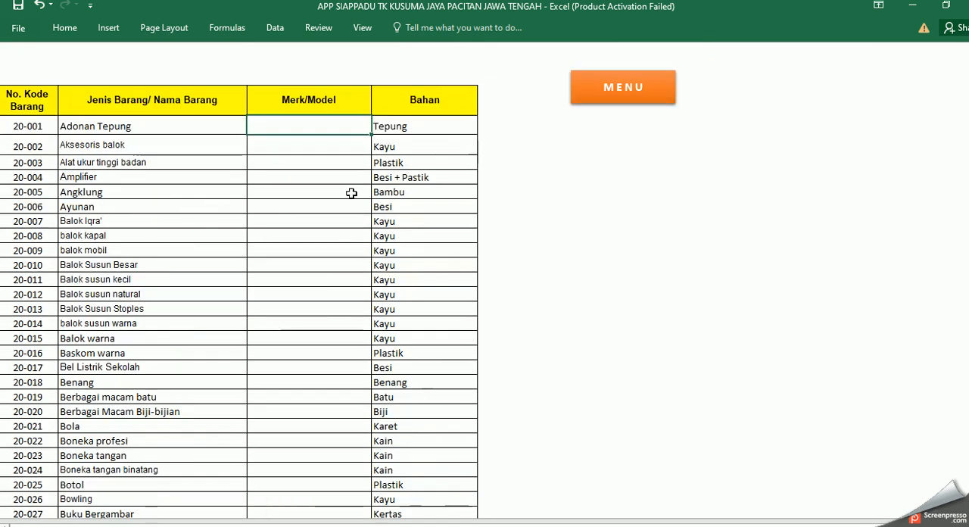
left_click(631, 95)
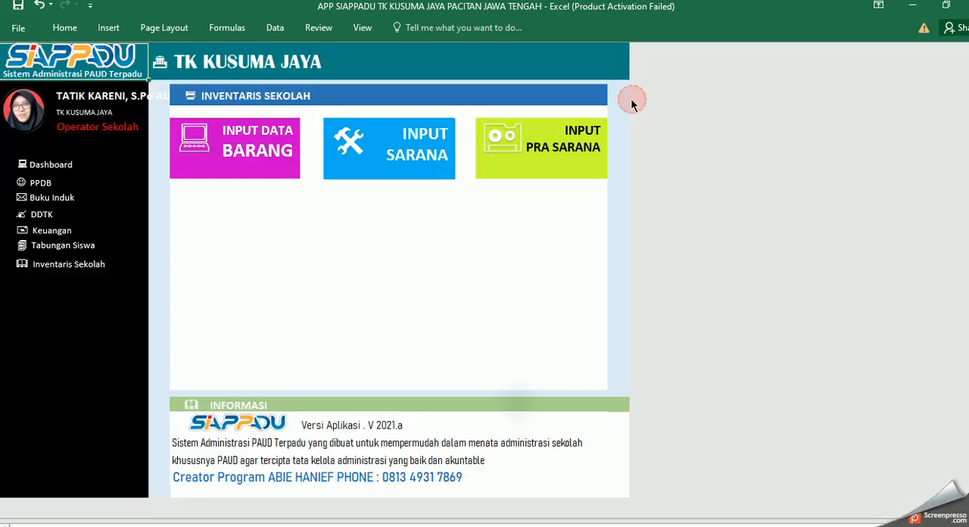
Step: Open the Input Sarana section's Sarana APE sheet, look through its play equipment categories, and return to the Sarana menu
left_click(408, 170)
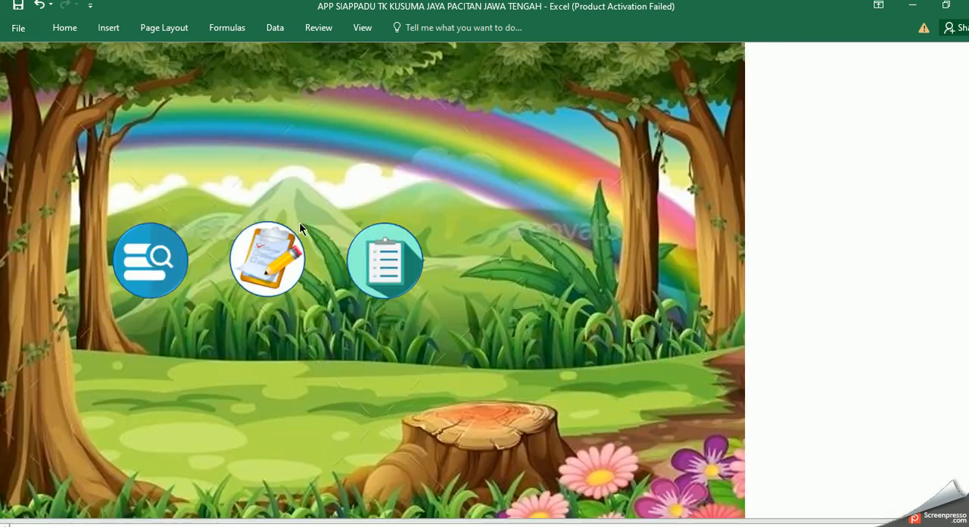
left_click(156, 264)
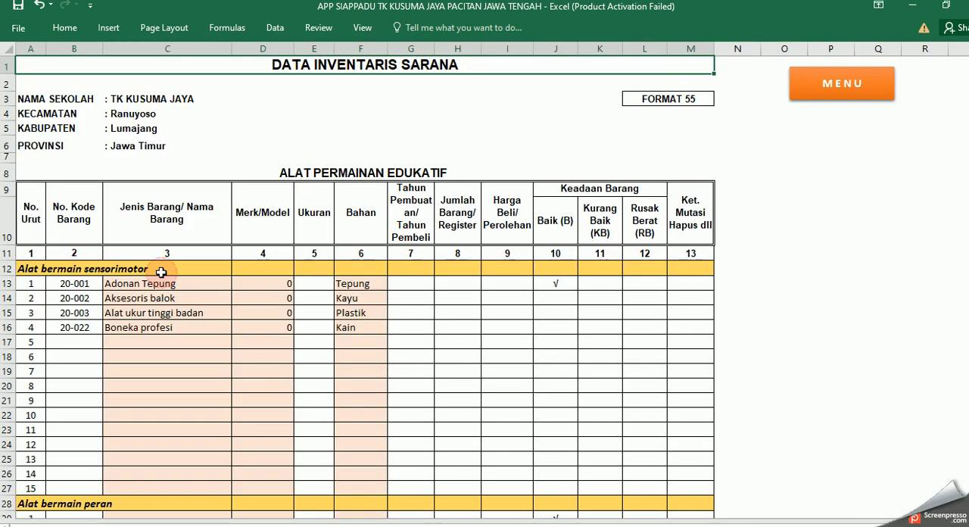
scroll(266, 365, "down", 9)
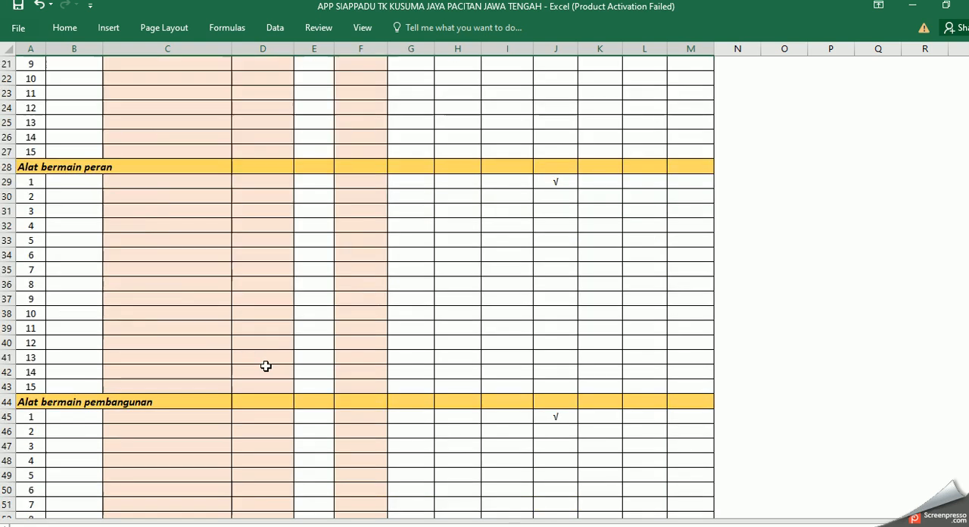
scroll(263, 363, "up", 7)
scroll(263, 363, "up", 2)
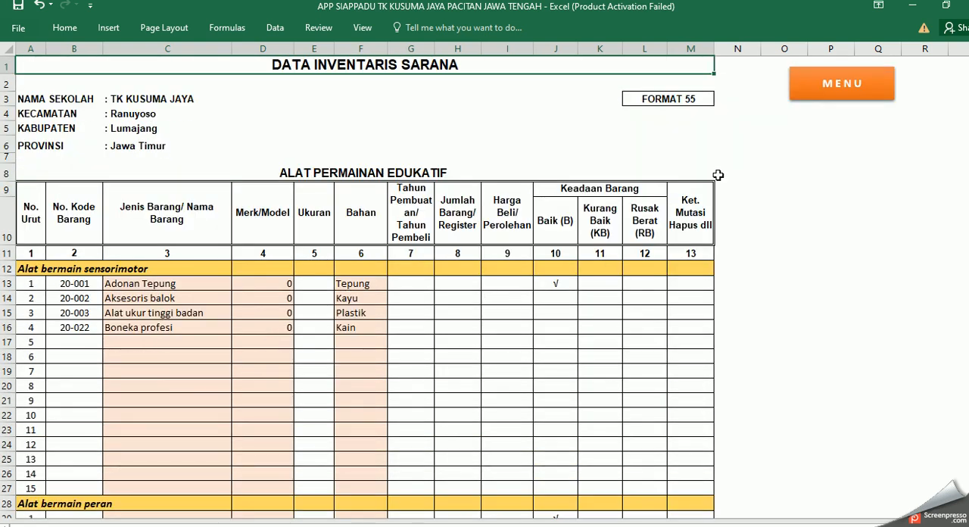
left_click(831, 94)
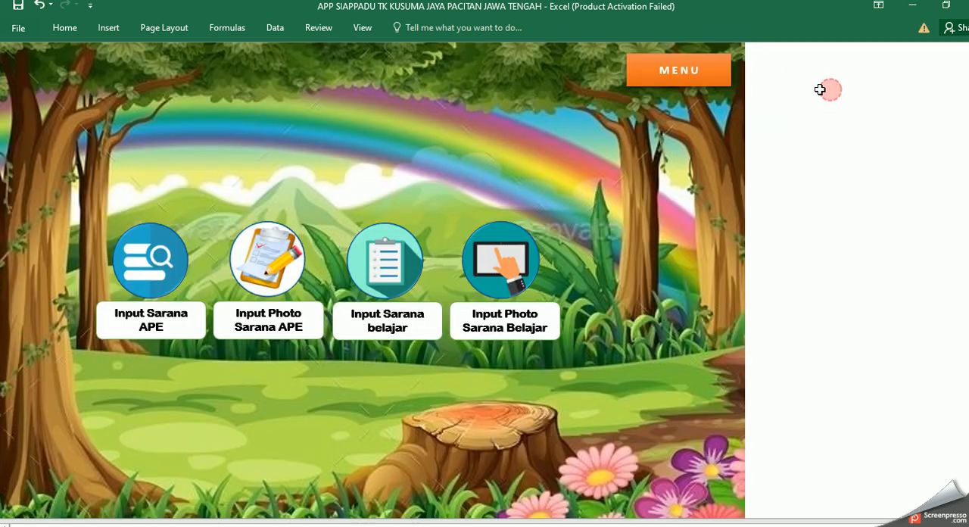
Step: View the Input Photo Sarana APE and Input Sarana Belajar sheets, returning to the Sarana menu after each
left_click(259, 265)
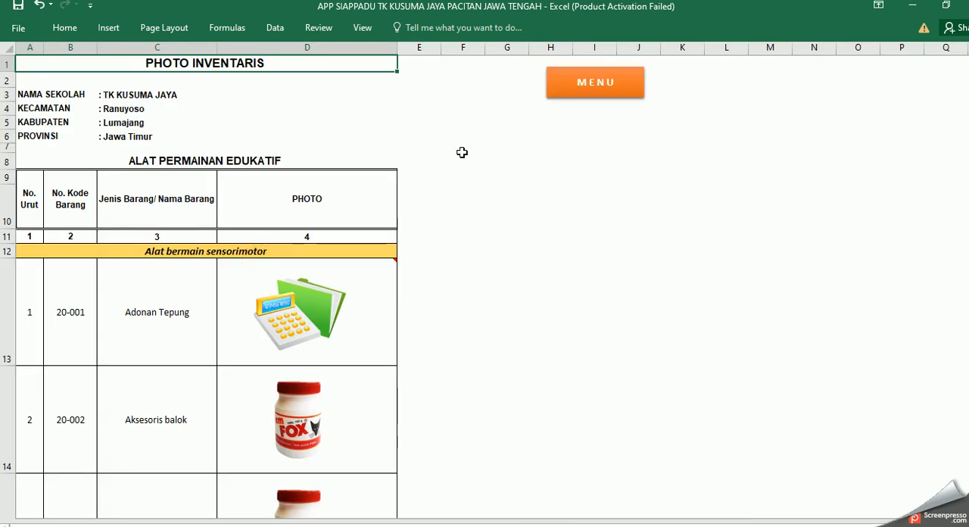
left_click(609, 88)
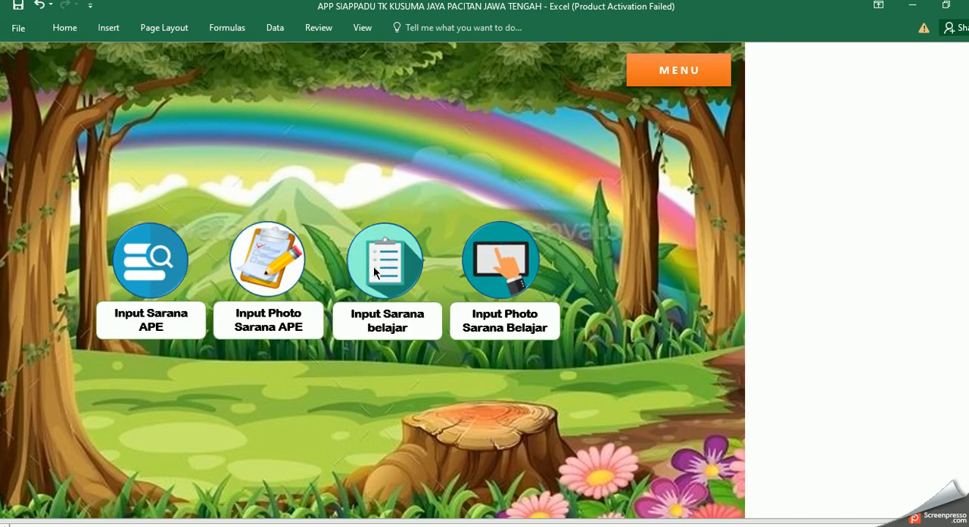
left_click(396, 324)
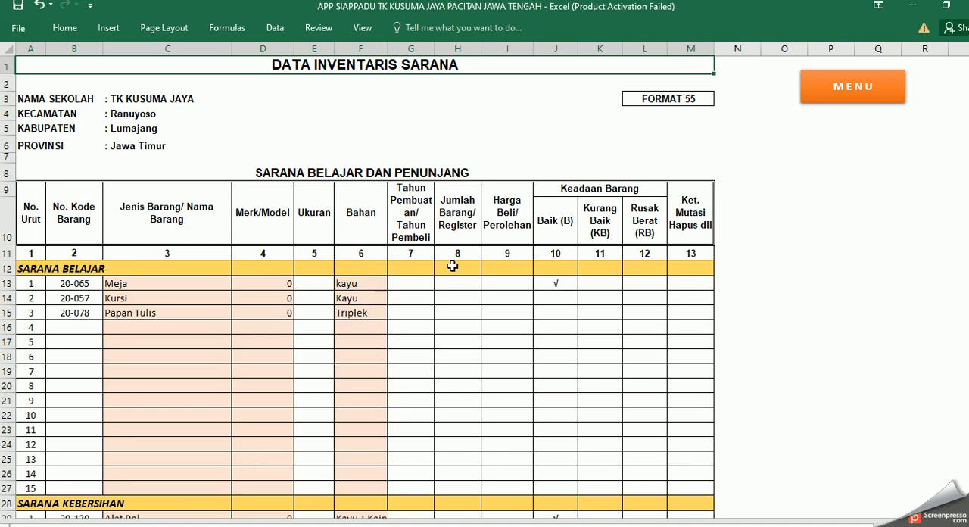
left_click(825, 89)
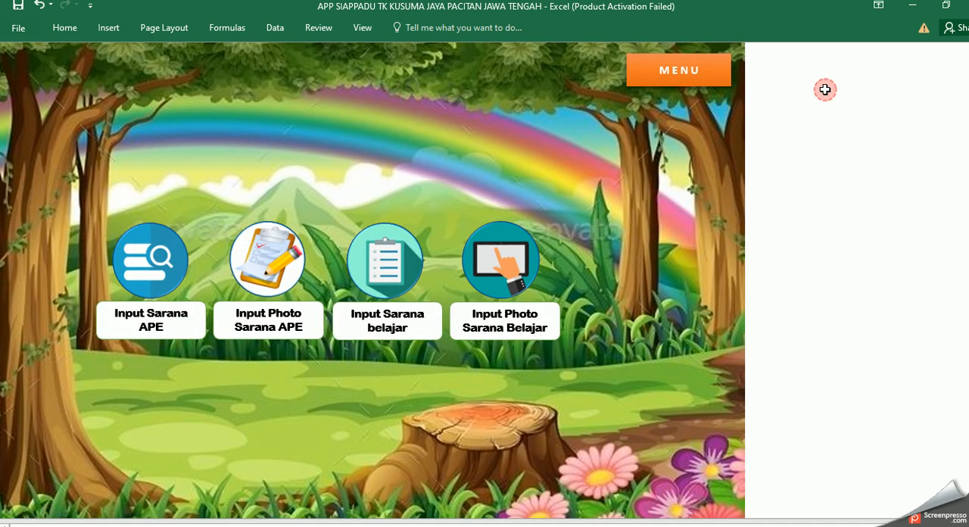
Step: Open the Input Photo Sarana Belajar sheet, select the photo cell for Kursi, and return to the Sarana menu
left_click(499, 282)
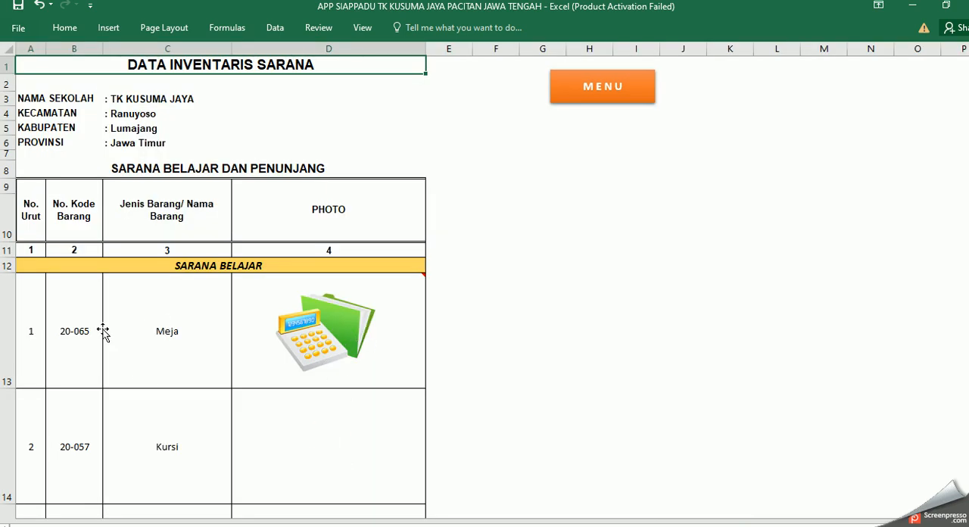
left_click(261, 429)
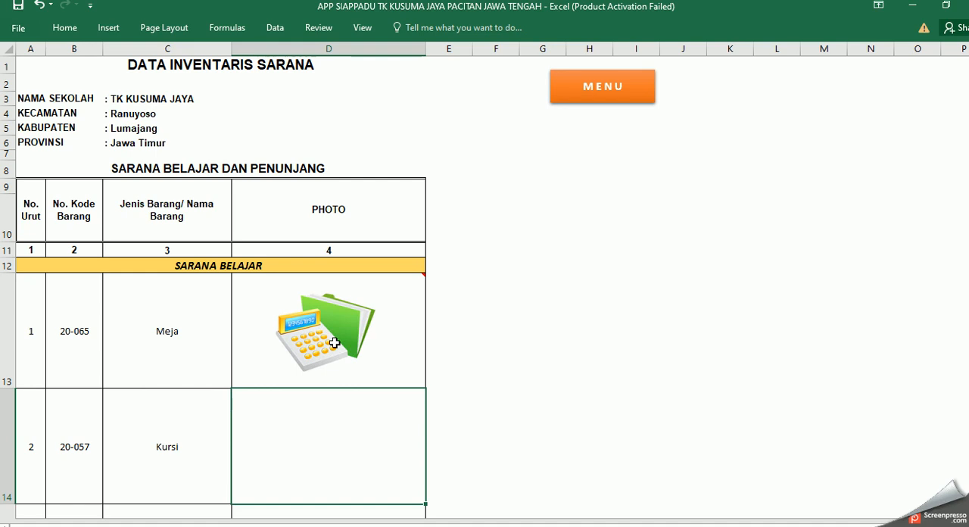
left_click(604, 88)
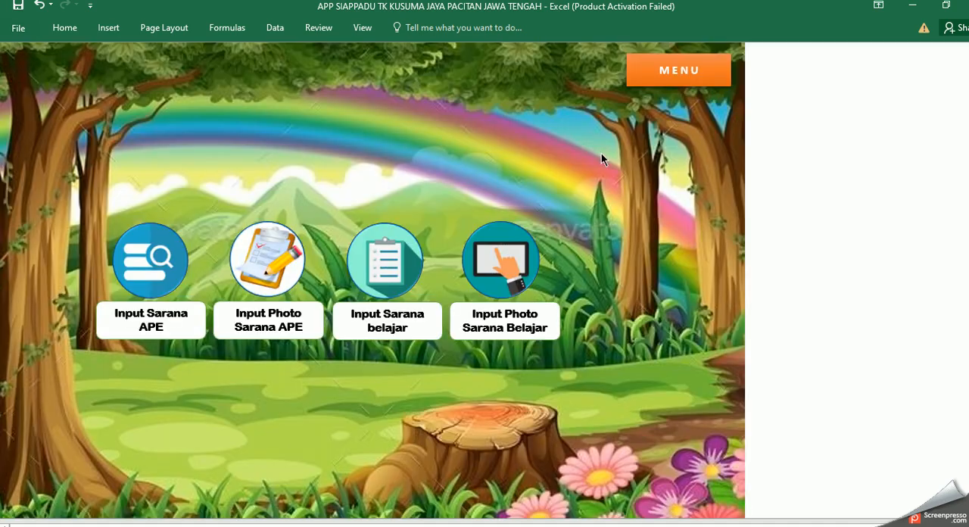
Step: Go back through the Inventaris Sekolah menu to the dashboard and look at the program creator's contact line under Informasi
left_click(680, 73)
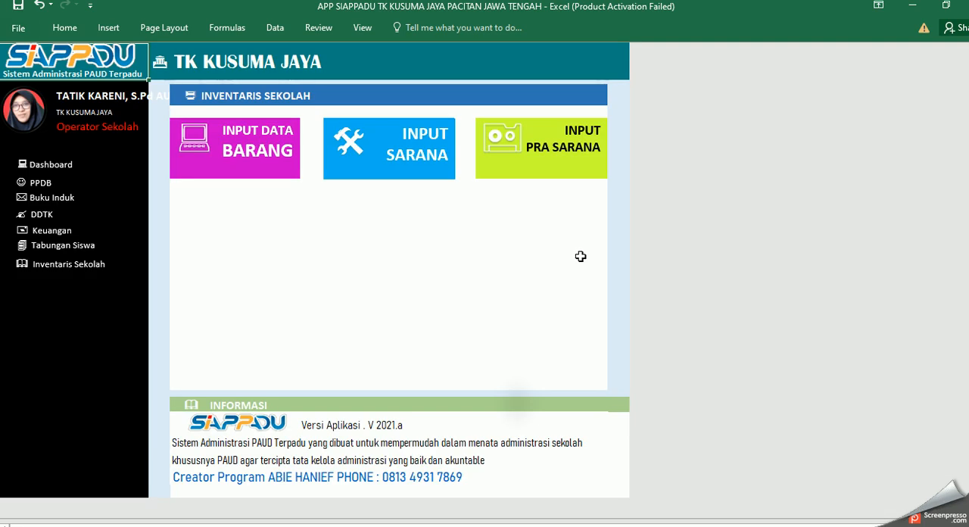
left_click(60, 171)
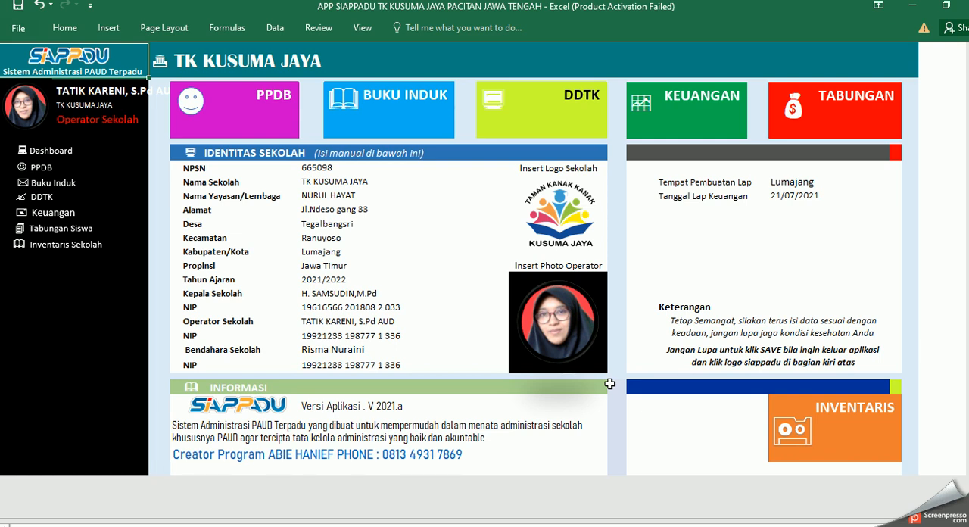
left_click(393, 454)
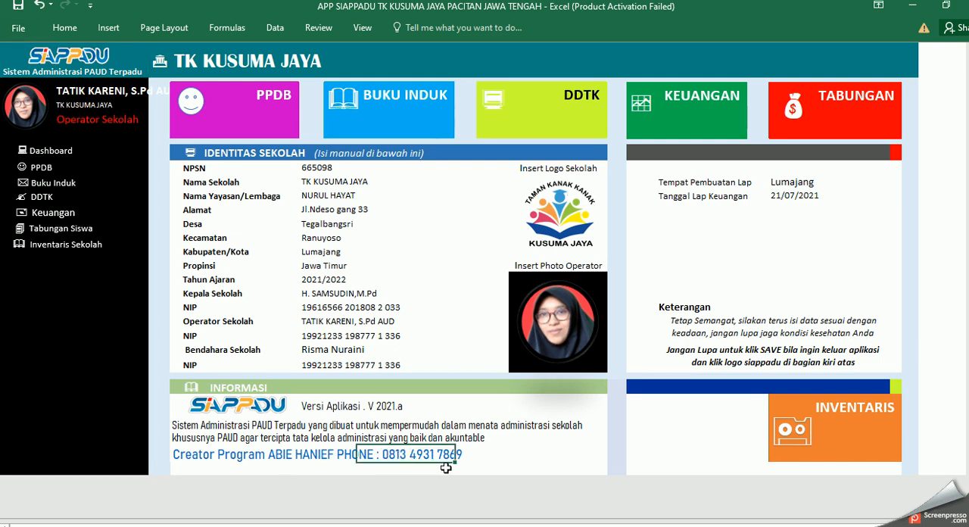
left_click(461, 303)
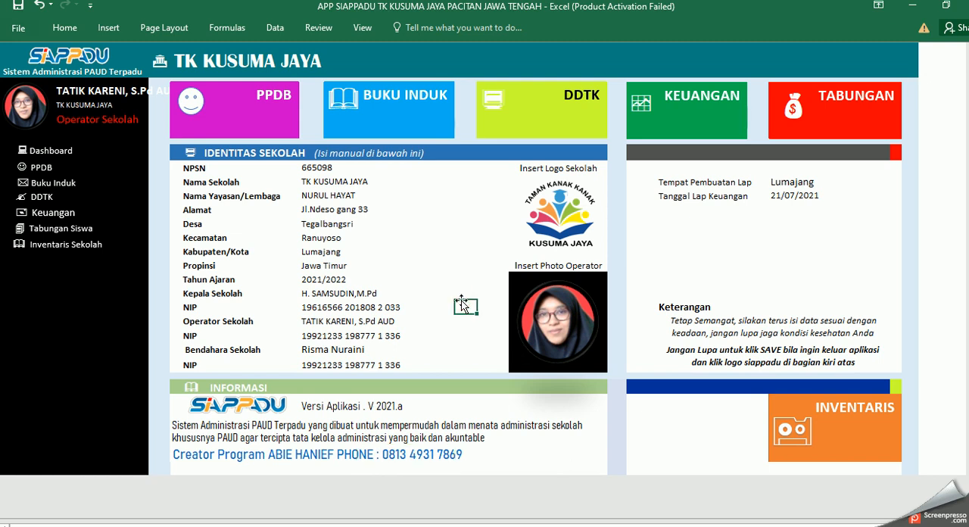